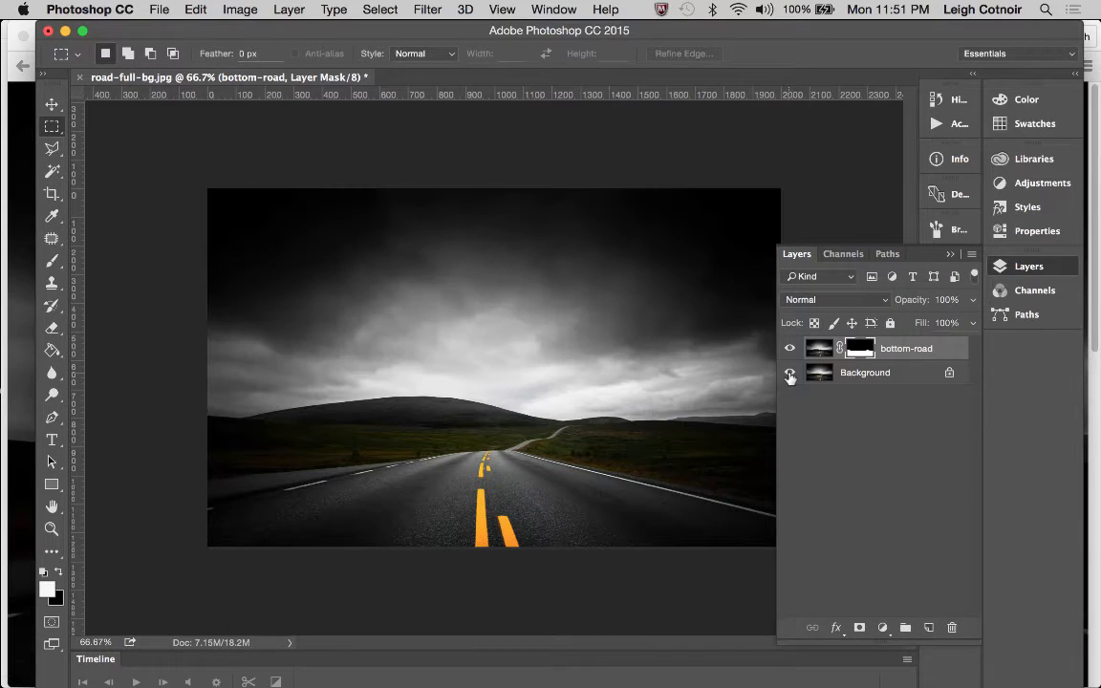
Examine the bottom-road mask edge along the horizon by hiding and showing the Background layer at close zoom
left_click(52, 529)
left_click(638, 432)
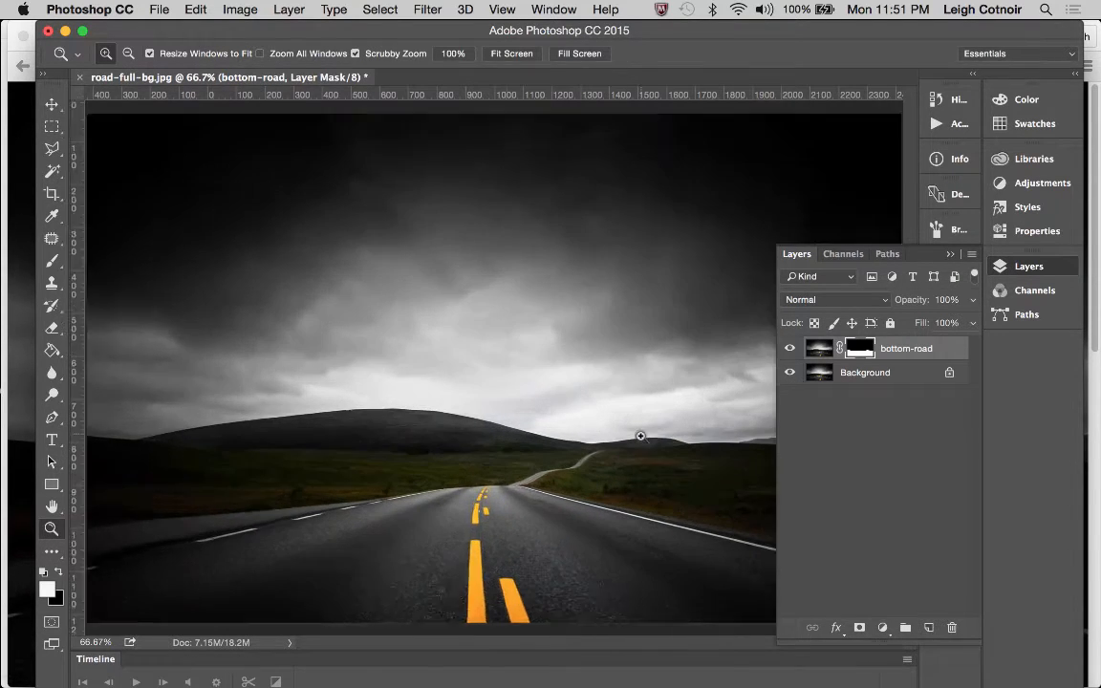
left_click(640, 436)
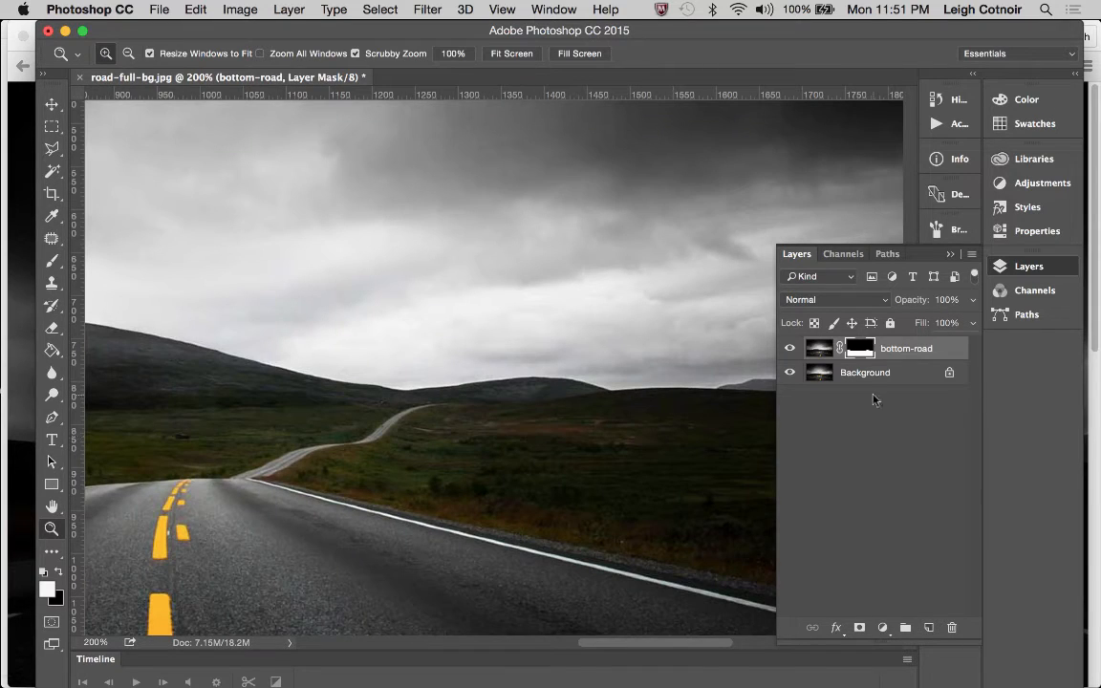
left_click(789, 373)
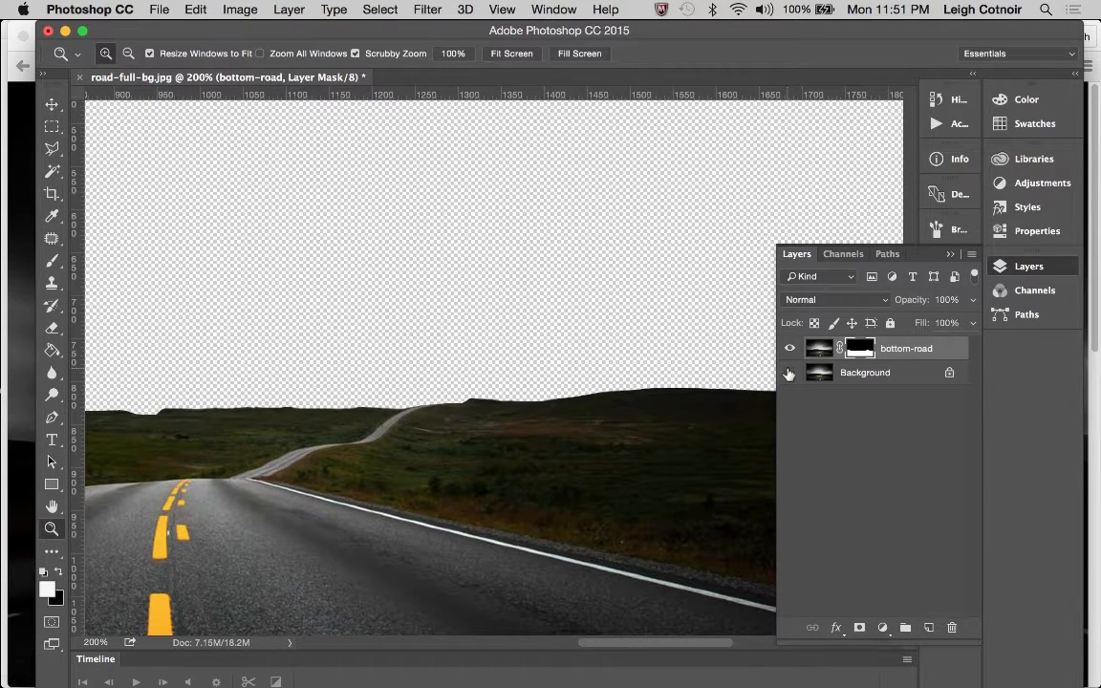
left_click(789, 373)
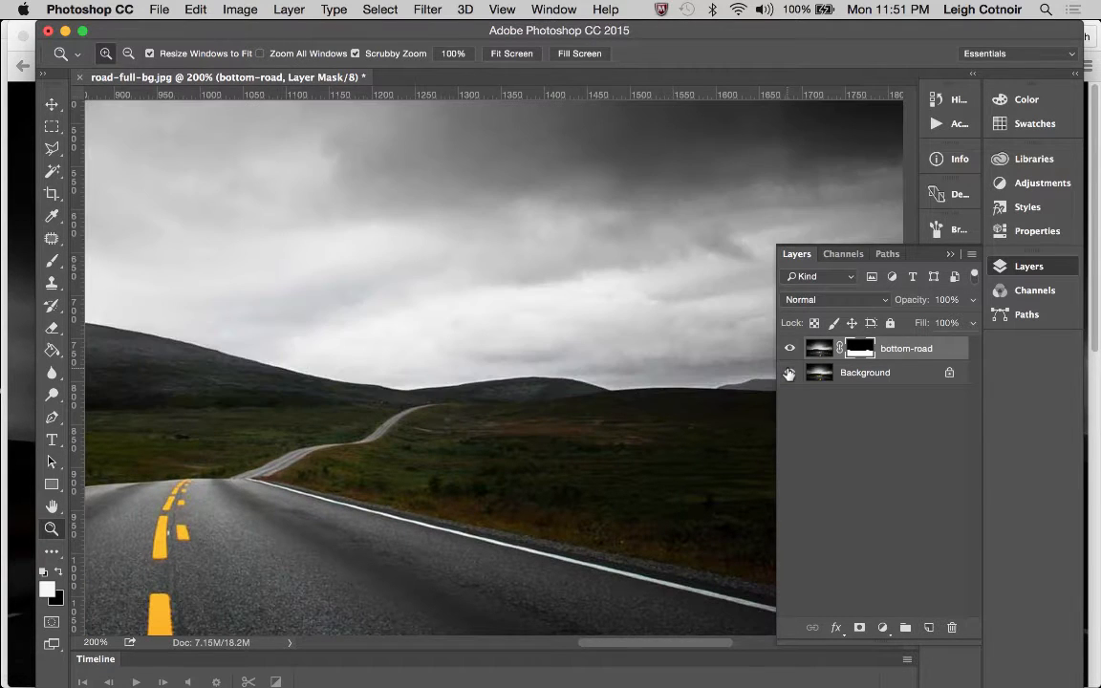
left_click(503, 414)
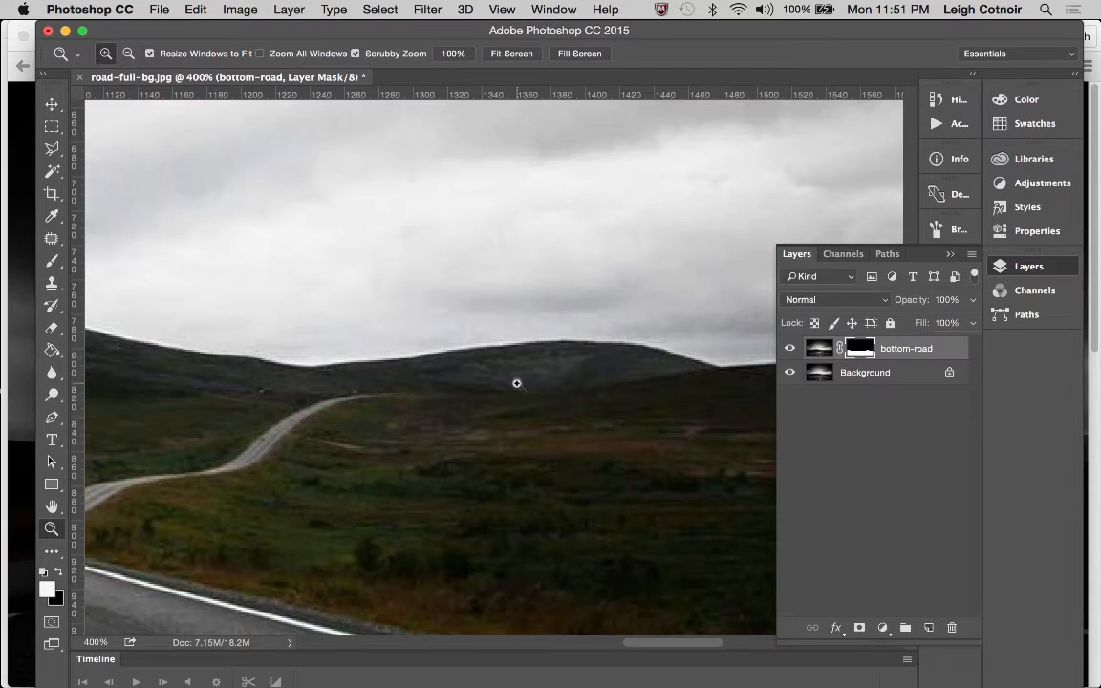
left_click(790, 373)
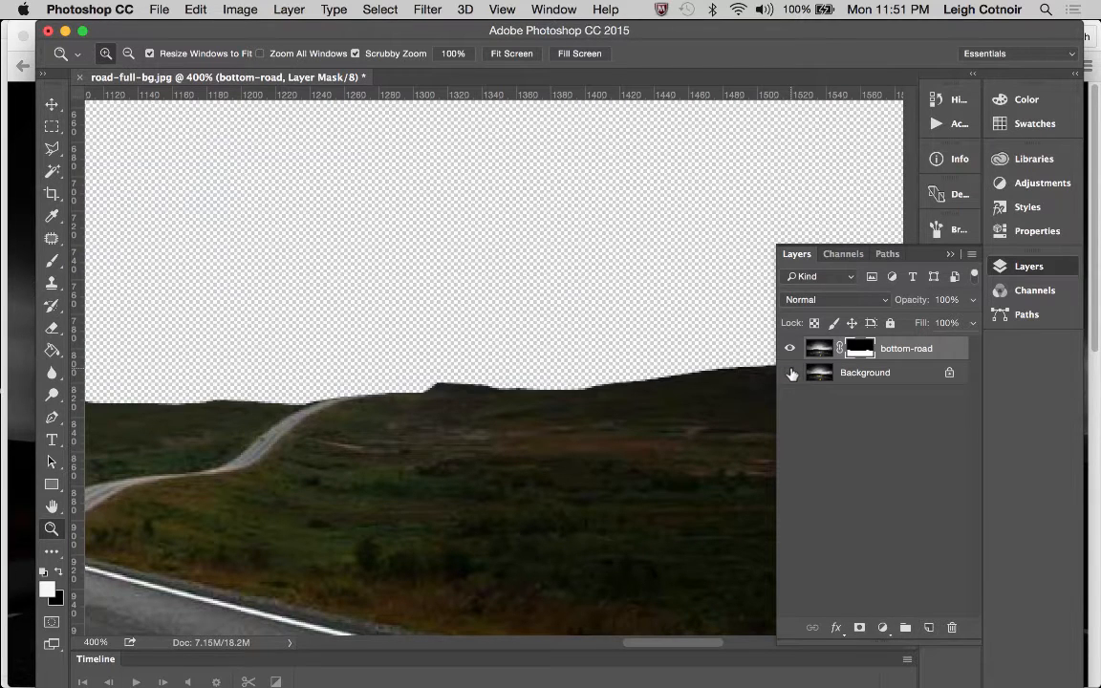
left_click(790, 372)
left_click(790, 373)
left_click(790, 373)
left_click(790, 373)
left_click(790, 373)
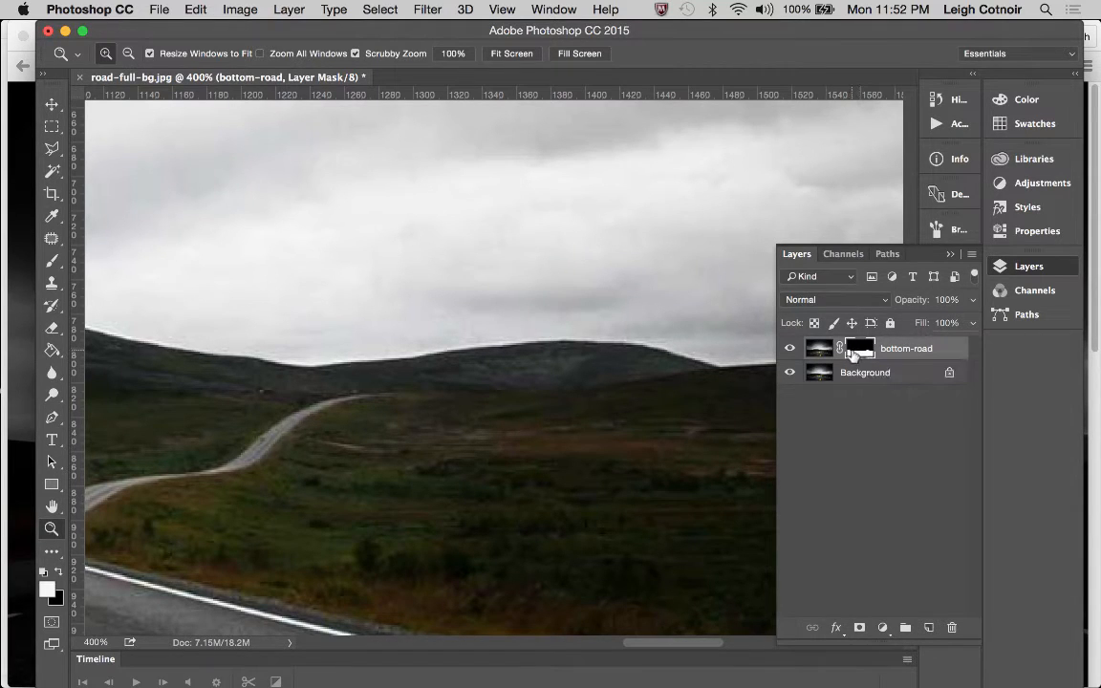
Display the bottom-road Mask channel as a red overlay together with the RGB image
left_click(841, 254)
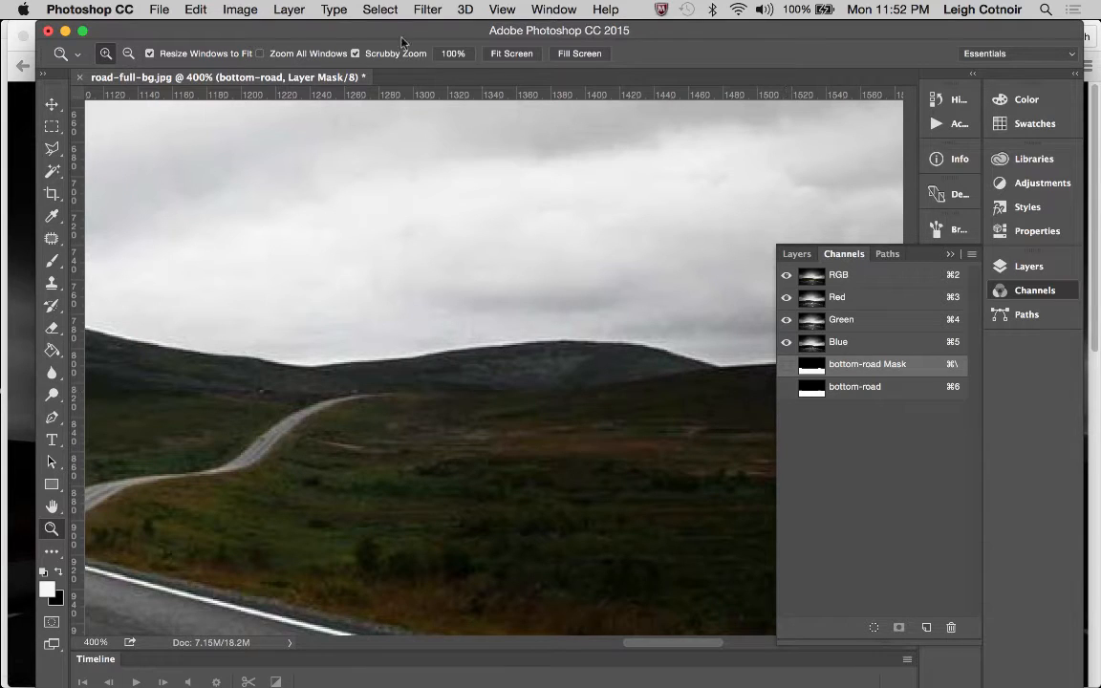
left_click(425, 9)
mouse_move(383, 5)
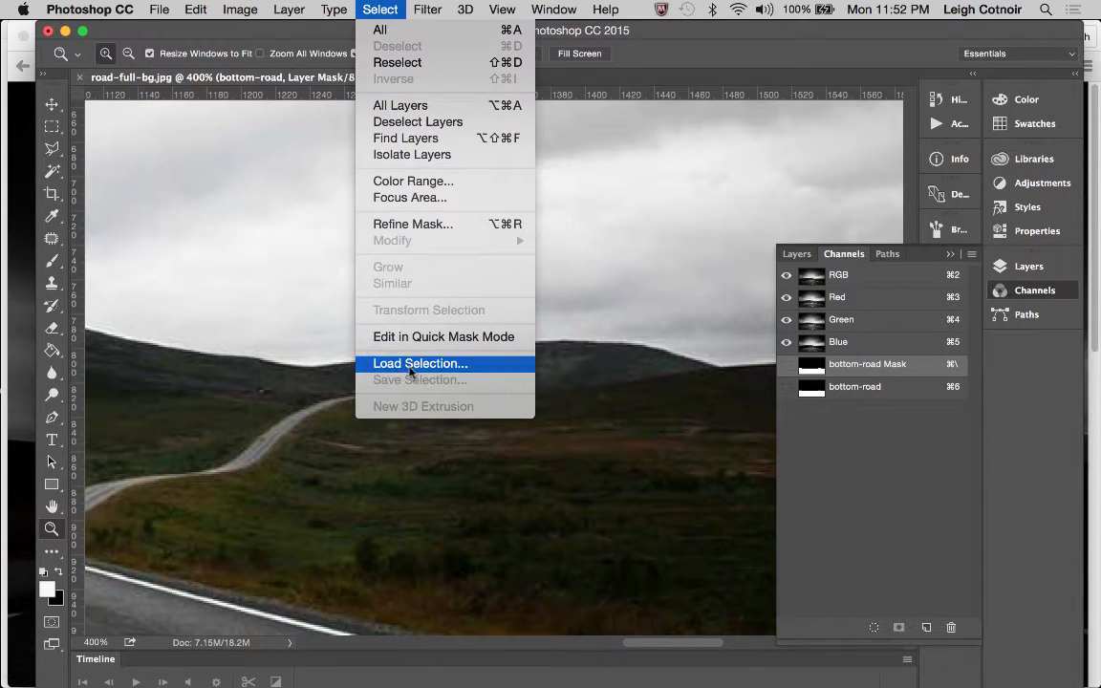
left_click(756, 375)
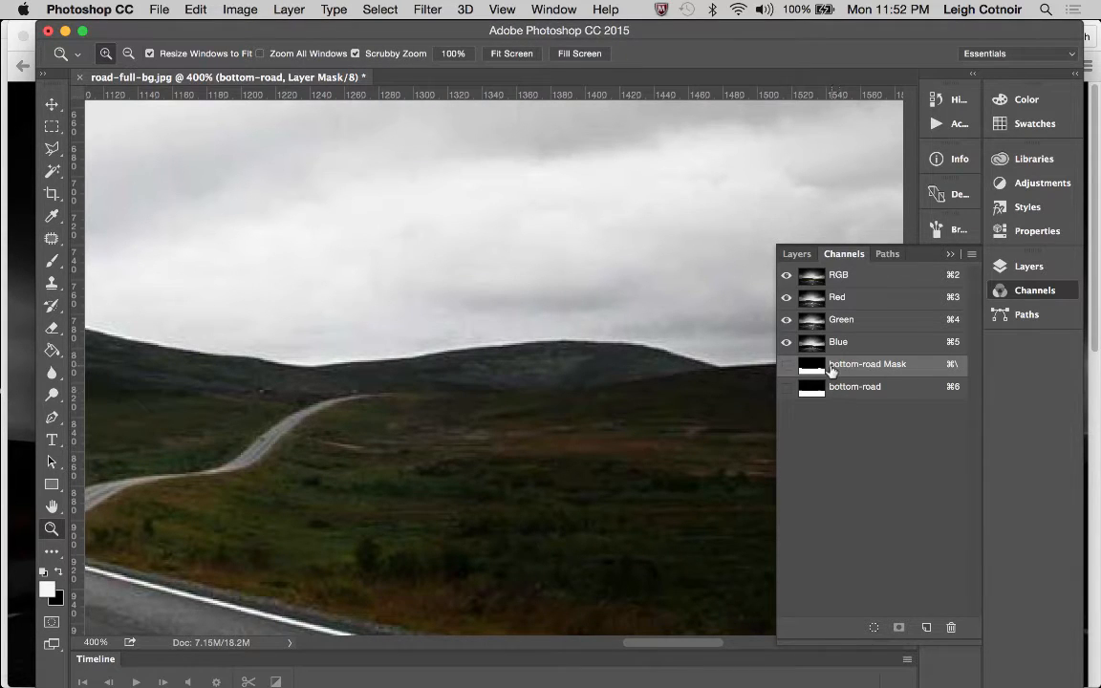
left_click(797, 255)
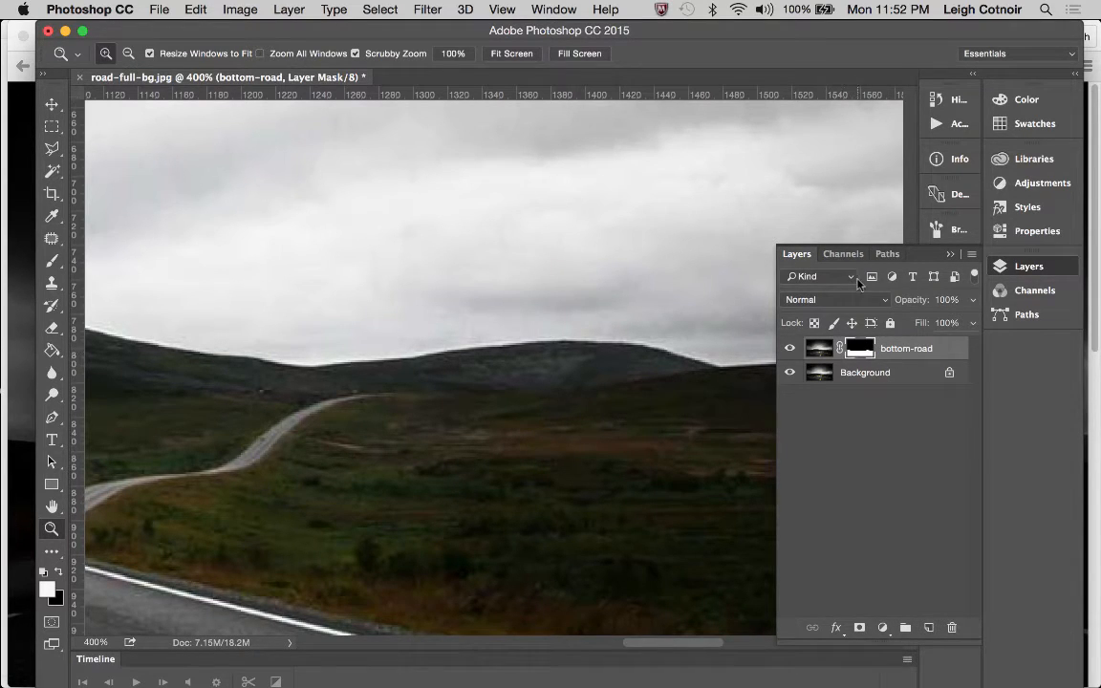
left_click(843, 254)
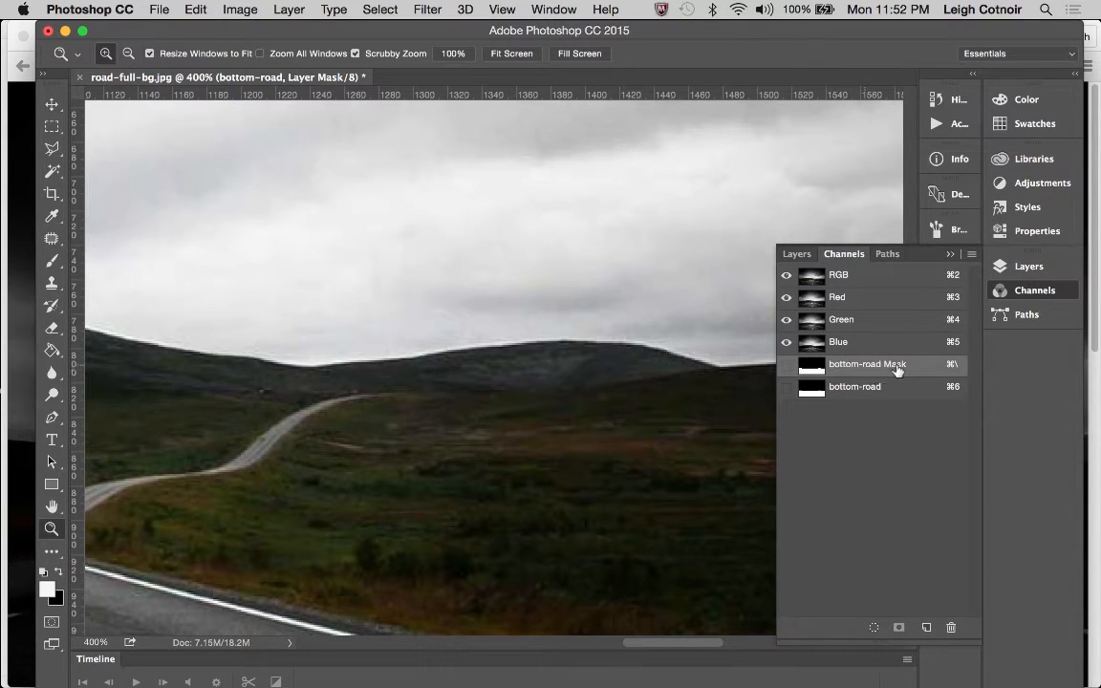
left_click(786, 367)
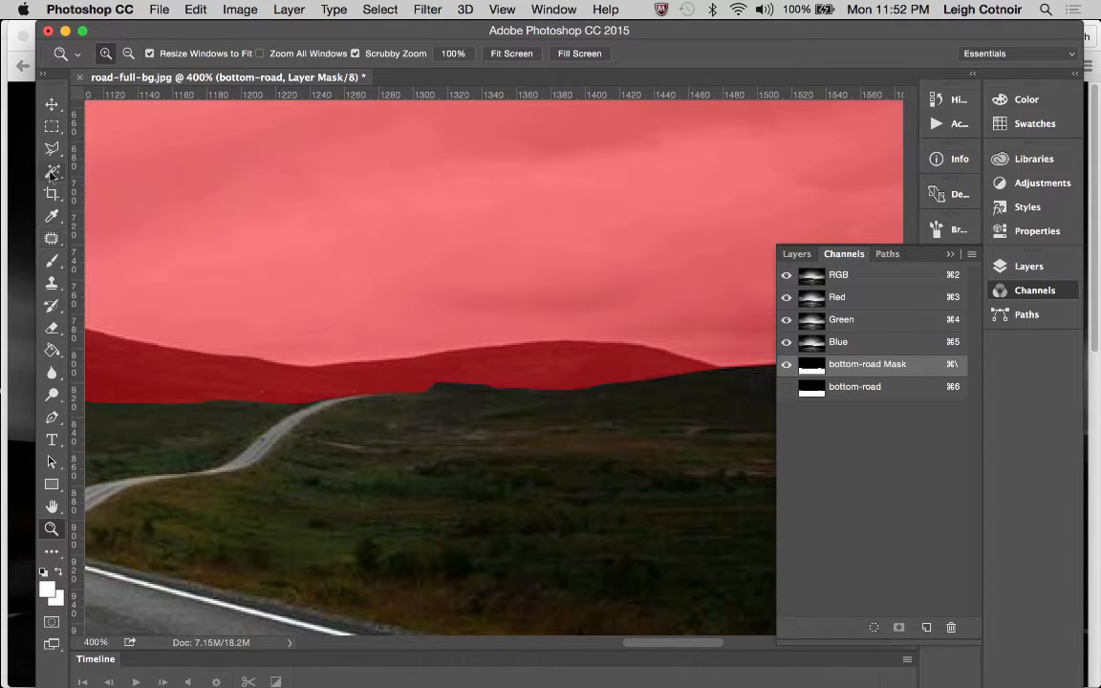
Paint black on the mask with an 11 px brush over the small bump on the horizon just beyond the distant road
left_click(52, 262)
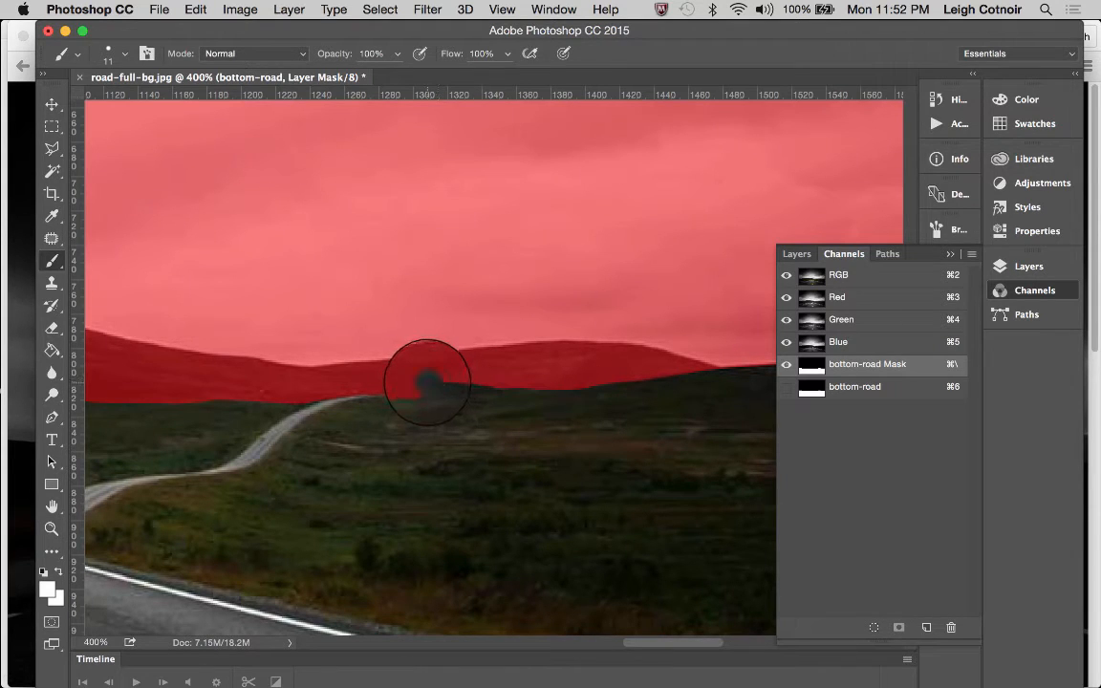
left_click_drag(427, 382, 448, 381)
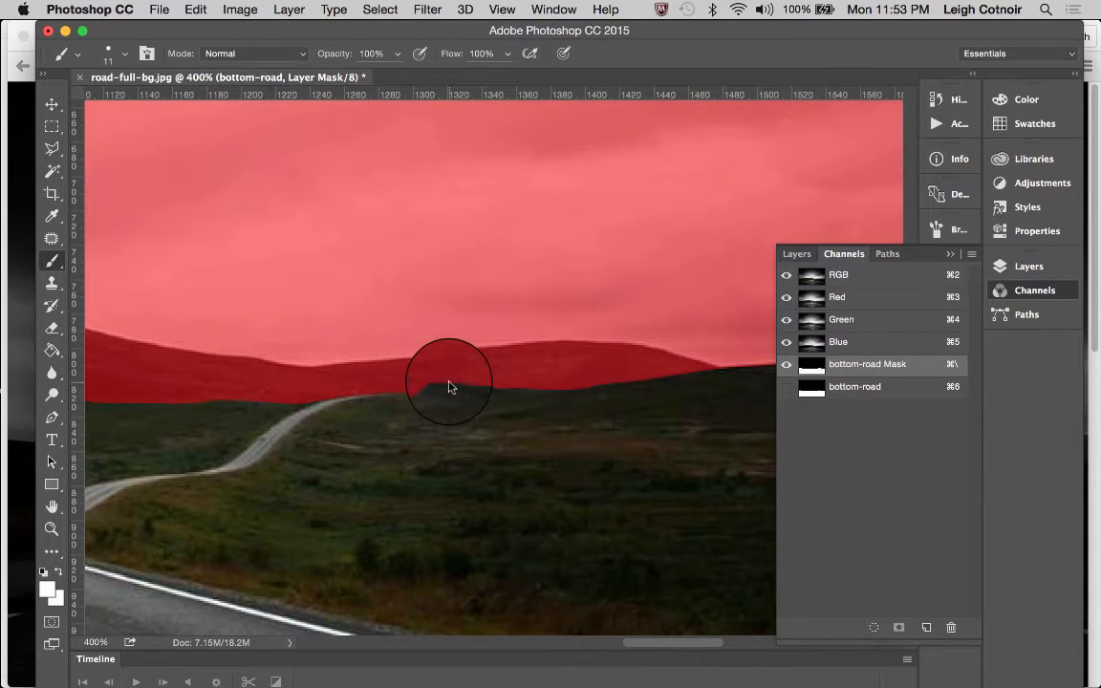
left_click(43, 569)
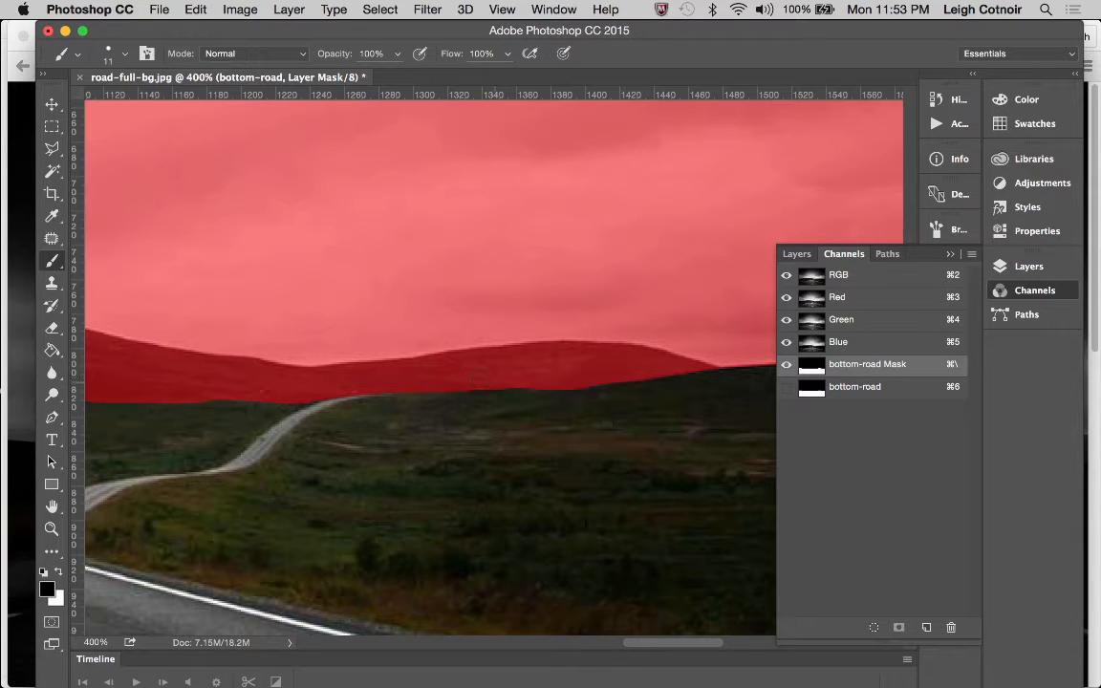
Compare the mask edge with the image along the grassland to the left of the road by toggling the bottom-road Mask overlay
scroll(430, 363, "left", 10)
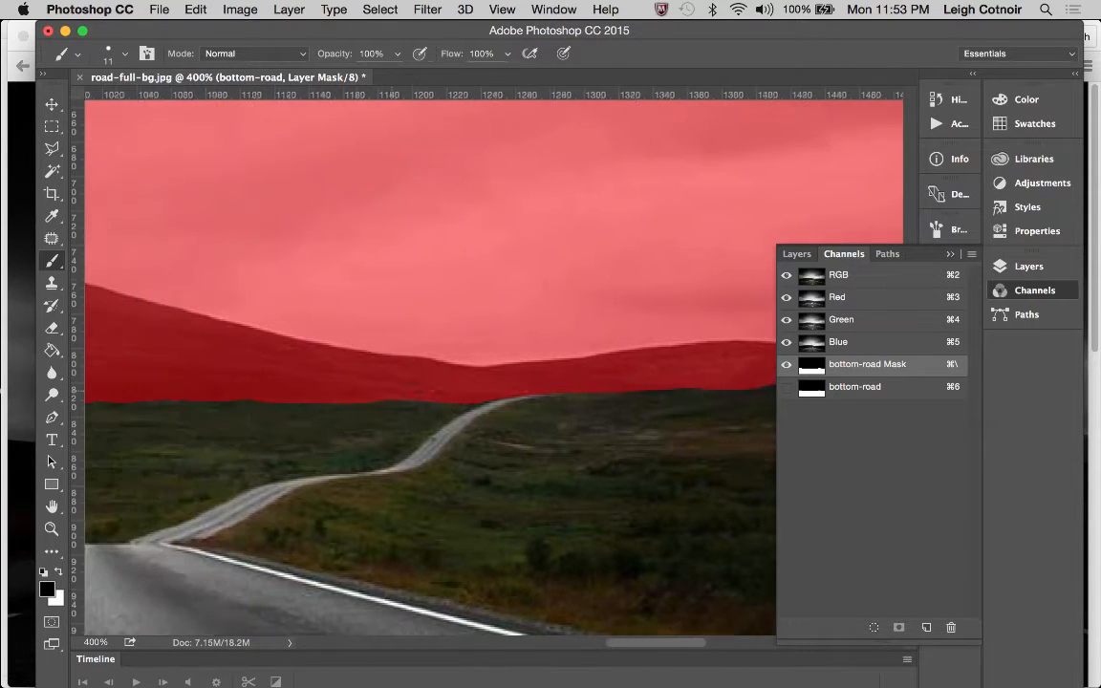
scroll(430, 363, "left", 2)
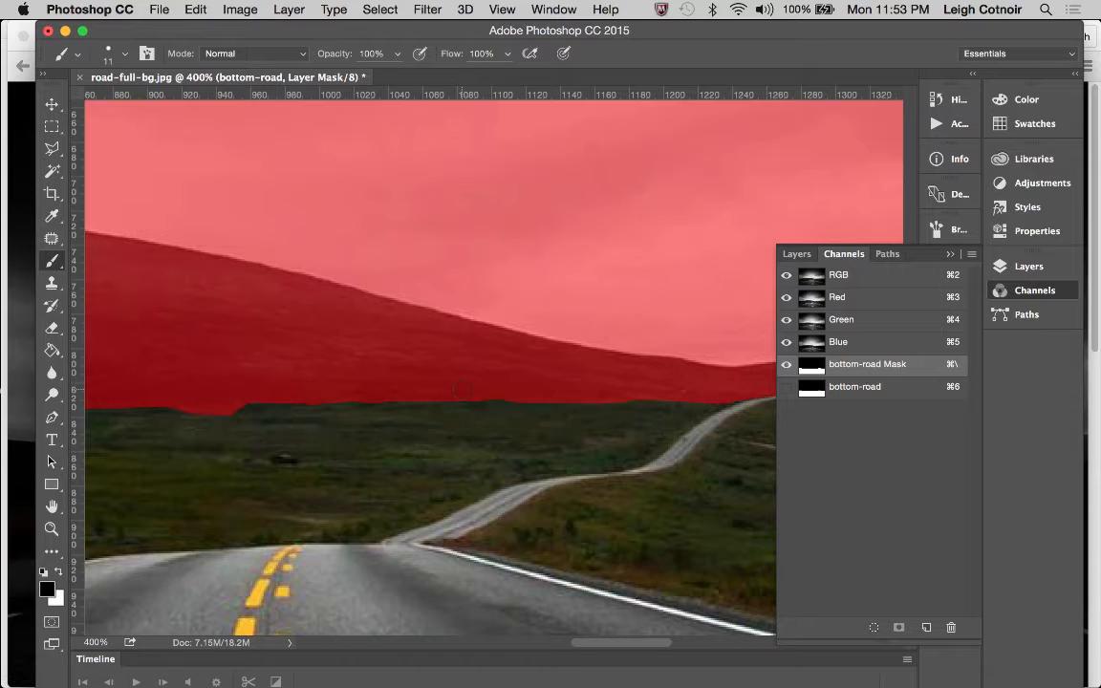
left_click(126, 57)
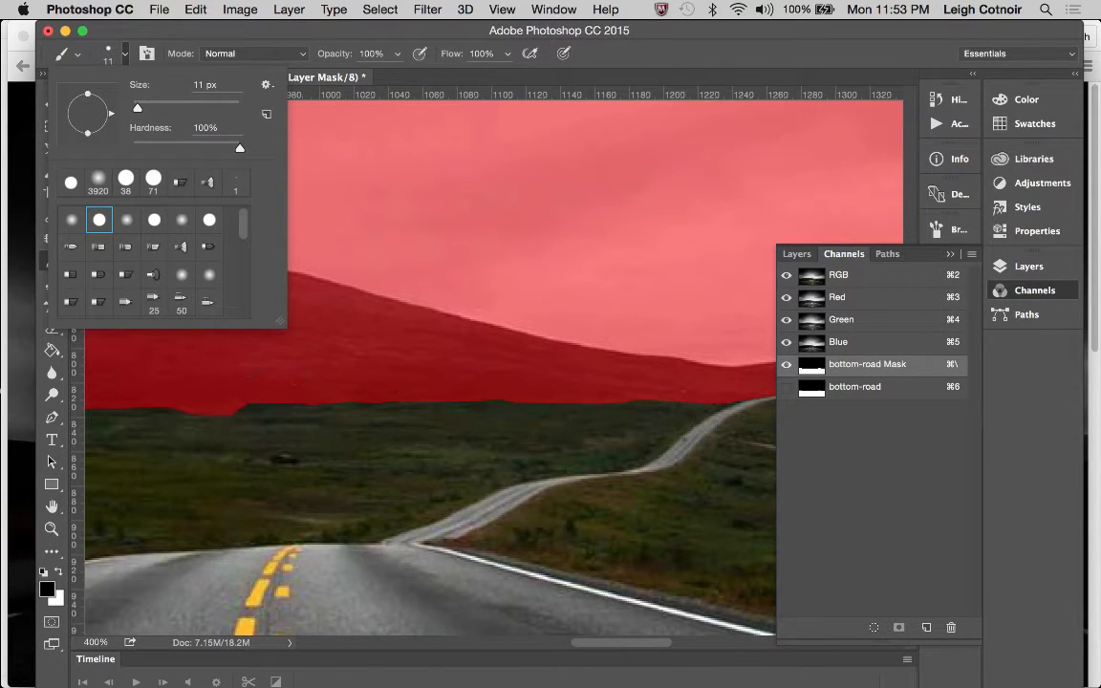
left_click(124, 62)
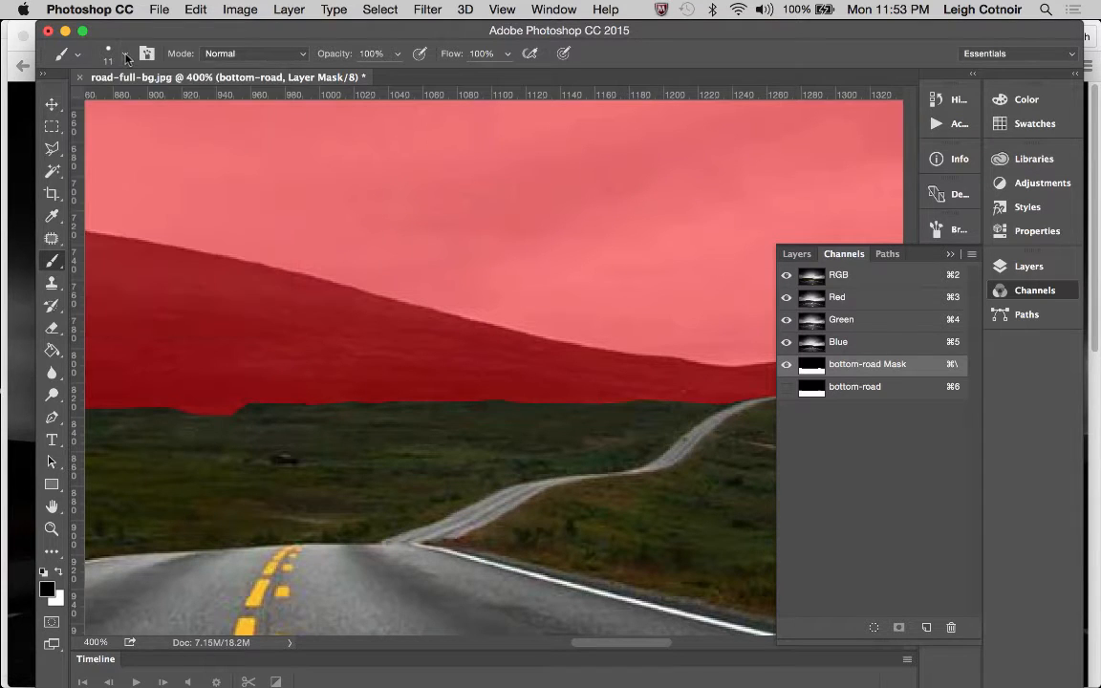
left_click(786, 368)
key("x")
left_click(786, 368)
key("x")
left_click(786, 368)
key("x")
left_click(786, 367)
key("x")
left_click(786, 368)
key("x")
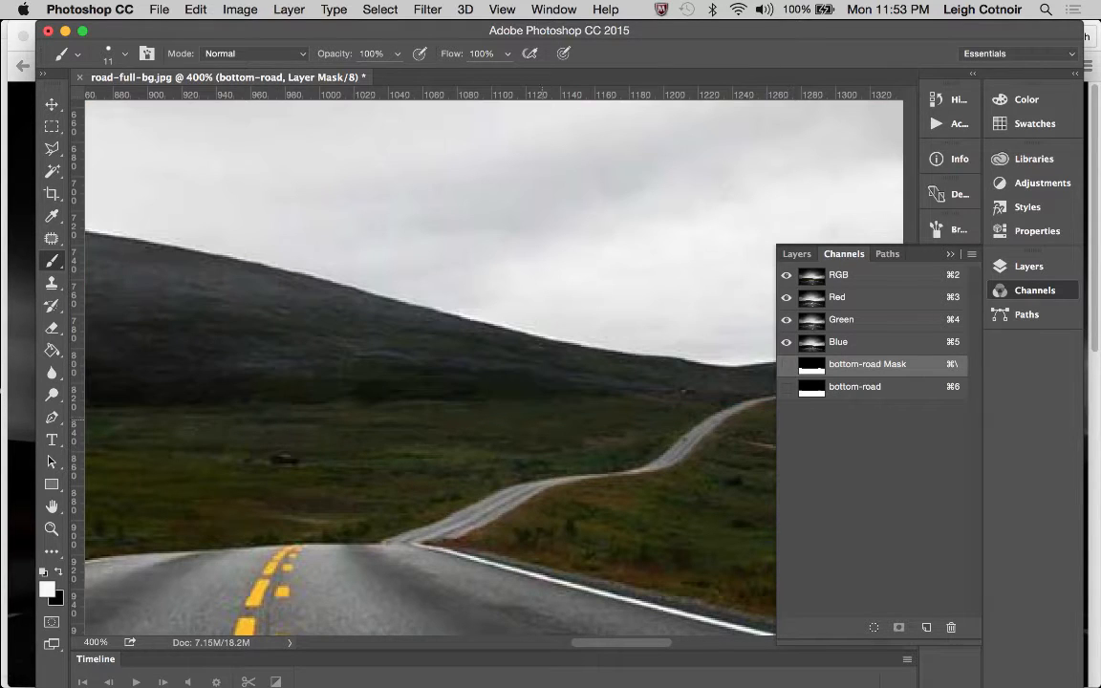
left_click(787, 368)
key("x")
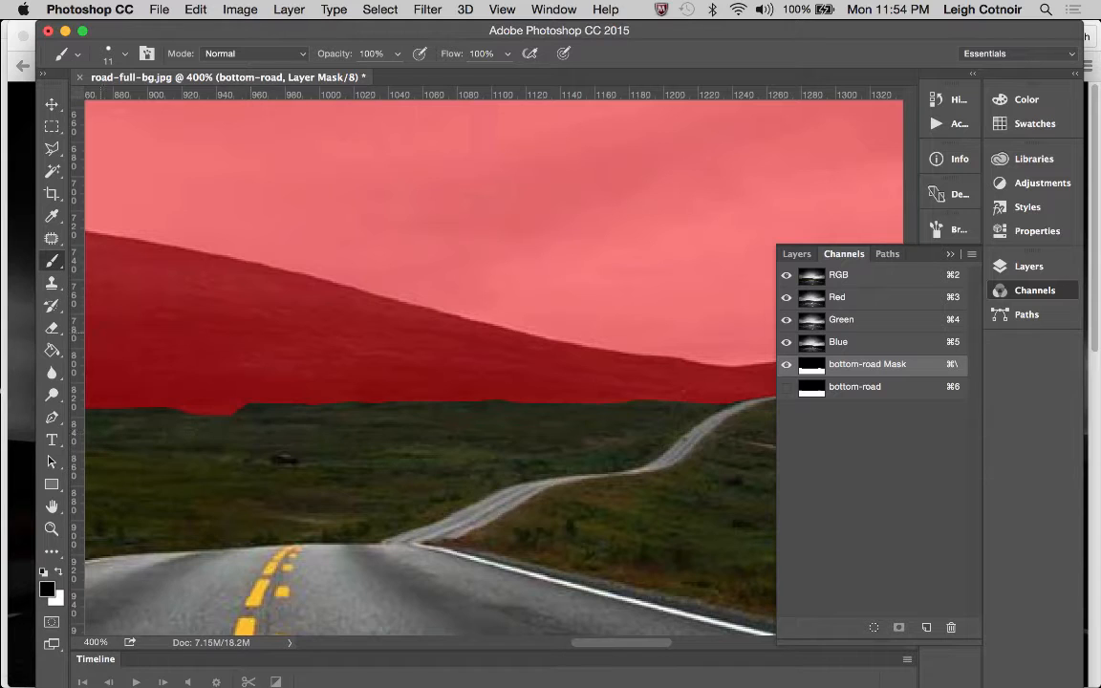
Erase the red dip in the mask edge at the foot of the left hill with a 20 px hard eraser
left_click(51, 329)
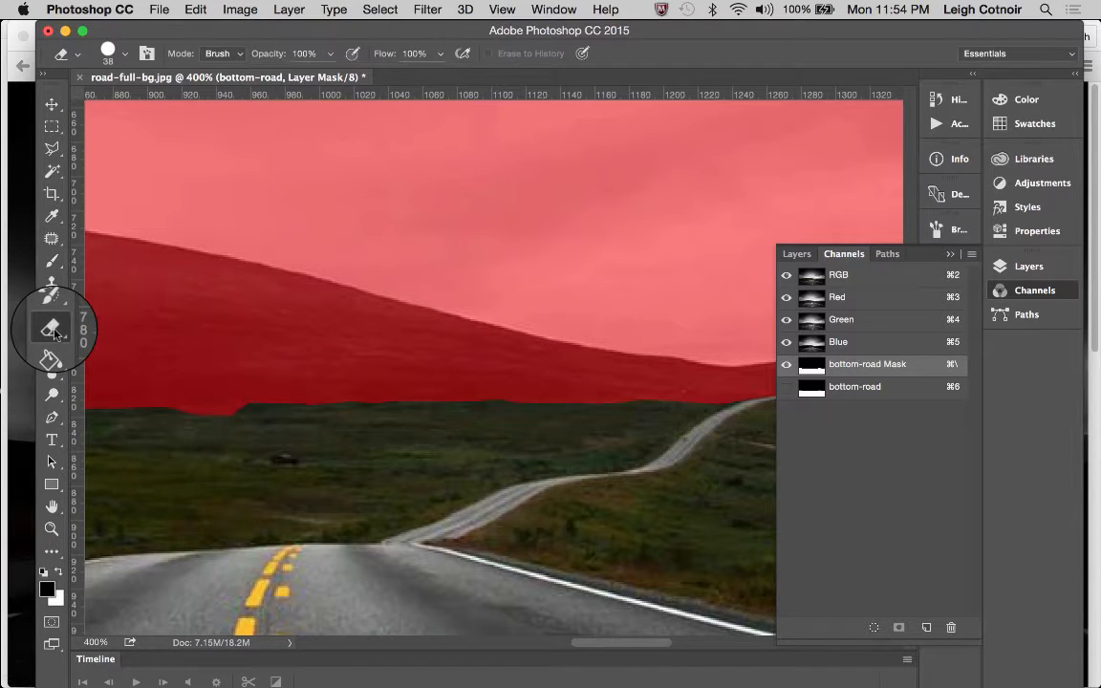
left_click(115, 53)
left_click_drag(153, 109, 144, 108)
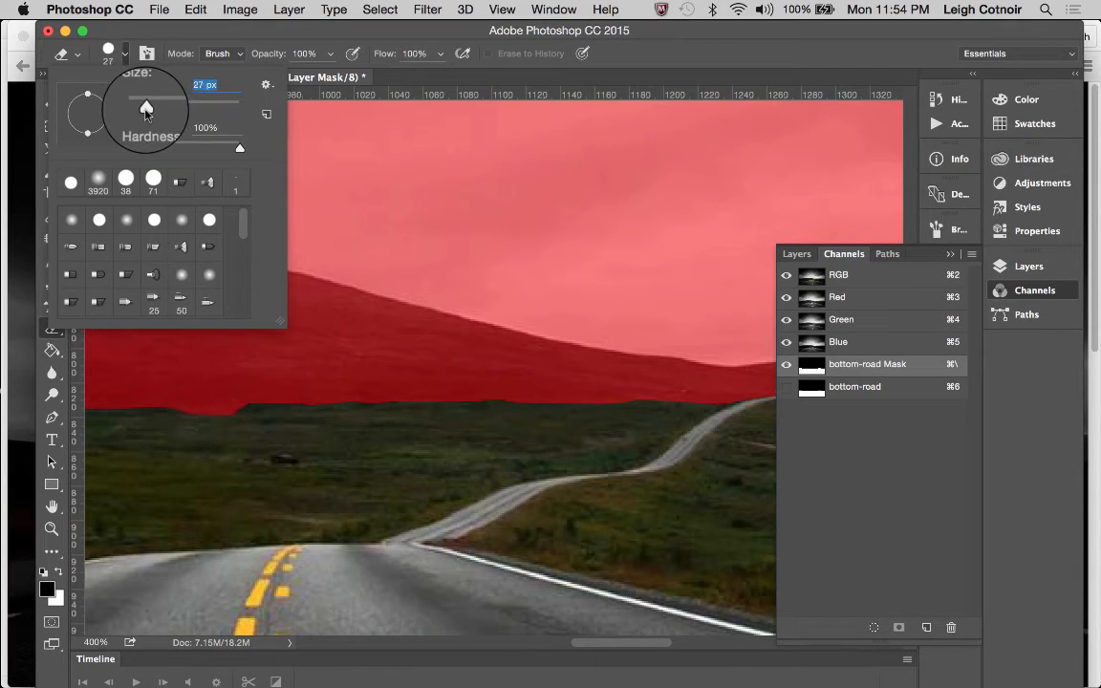
left_click(173, 422)
left_click_drag(190, 425, 244, 424)
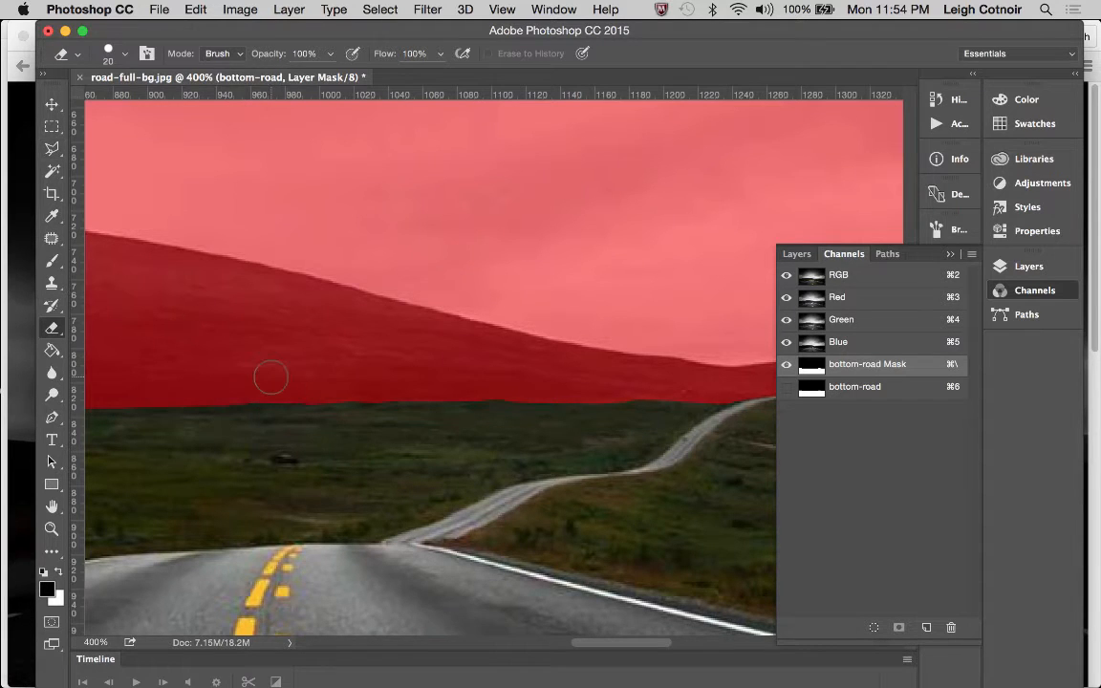
Check the mask edge beneath the large hill out to the image's left border, toggling the bottom-road Mask overlay for comparison
scroll(272, 378, "left", 10)
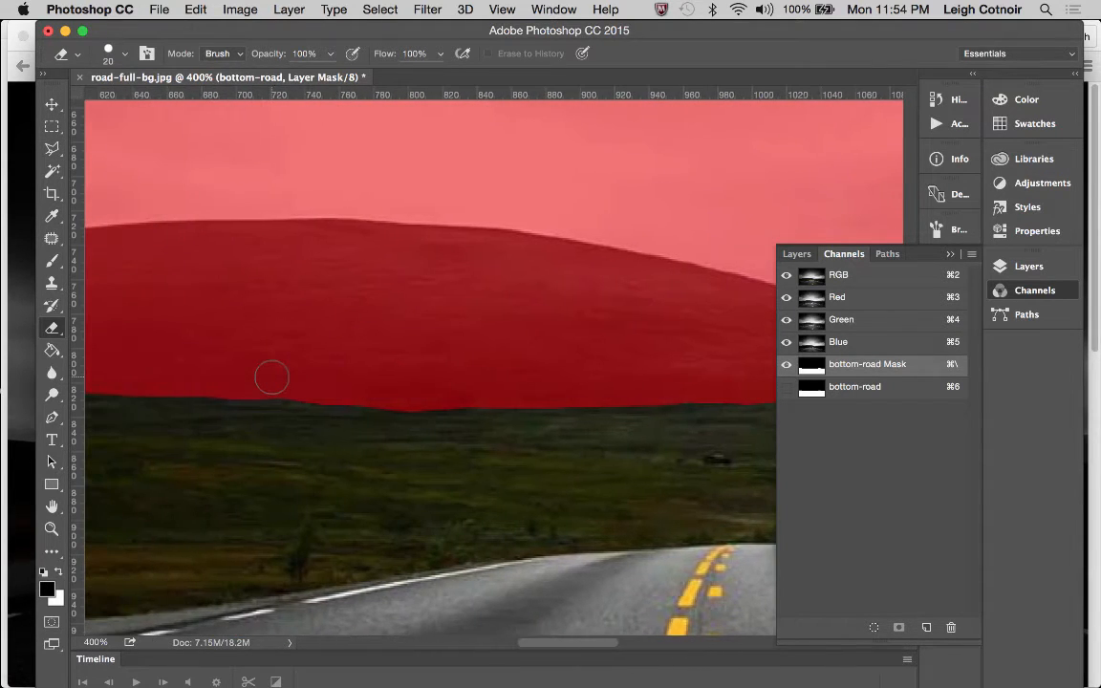
scroll(272, 377, "up", 1)
scroll(271, 377, "left", 4)
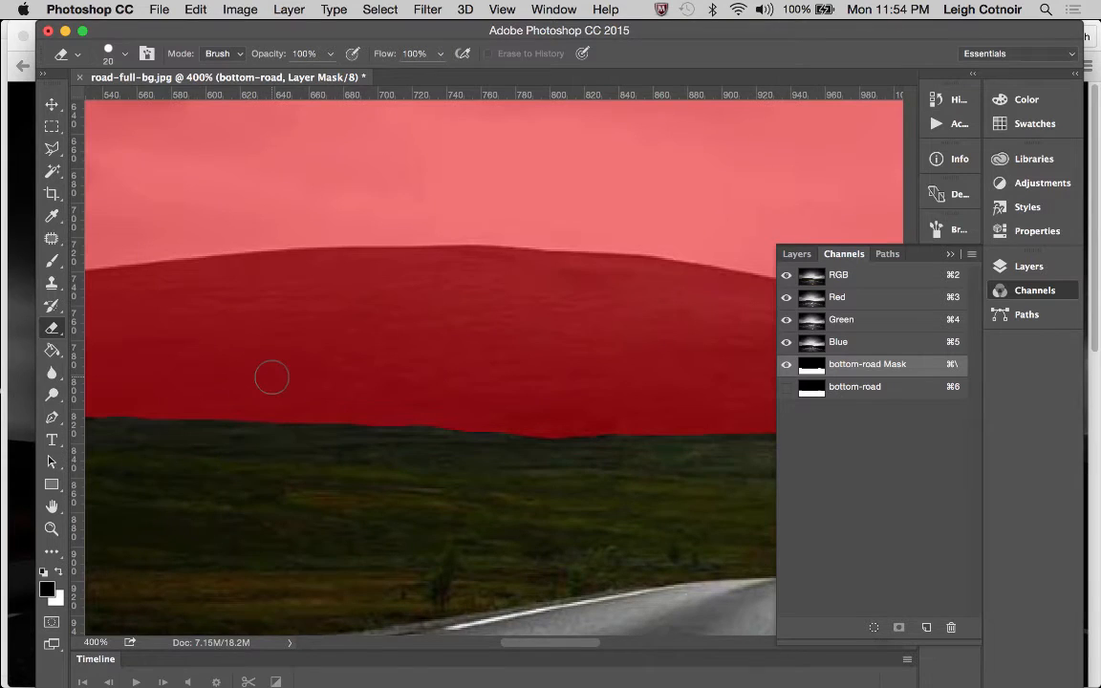
scroll(271, 377, "down", 2)
scroll(272, 377, "right", 1)
left_click(786, 364)
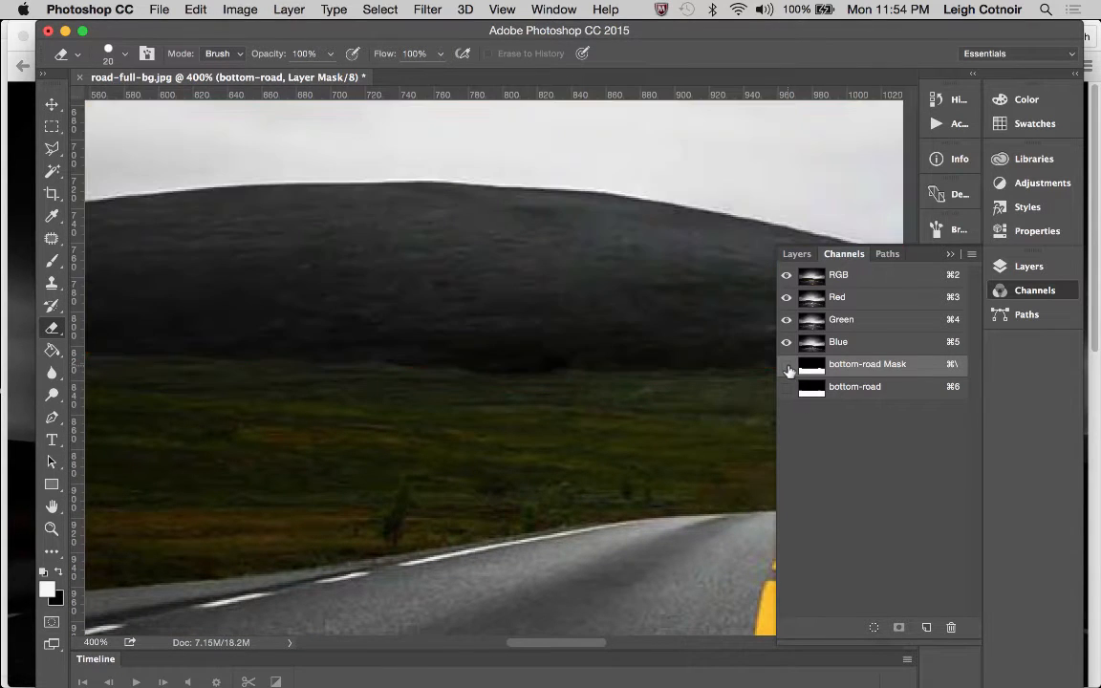
left_click(786, 364)
key("x")
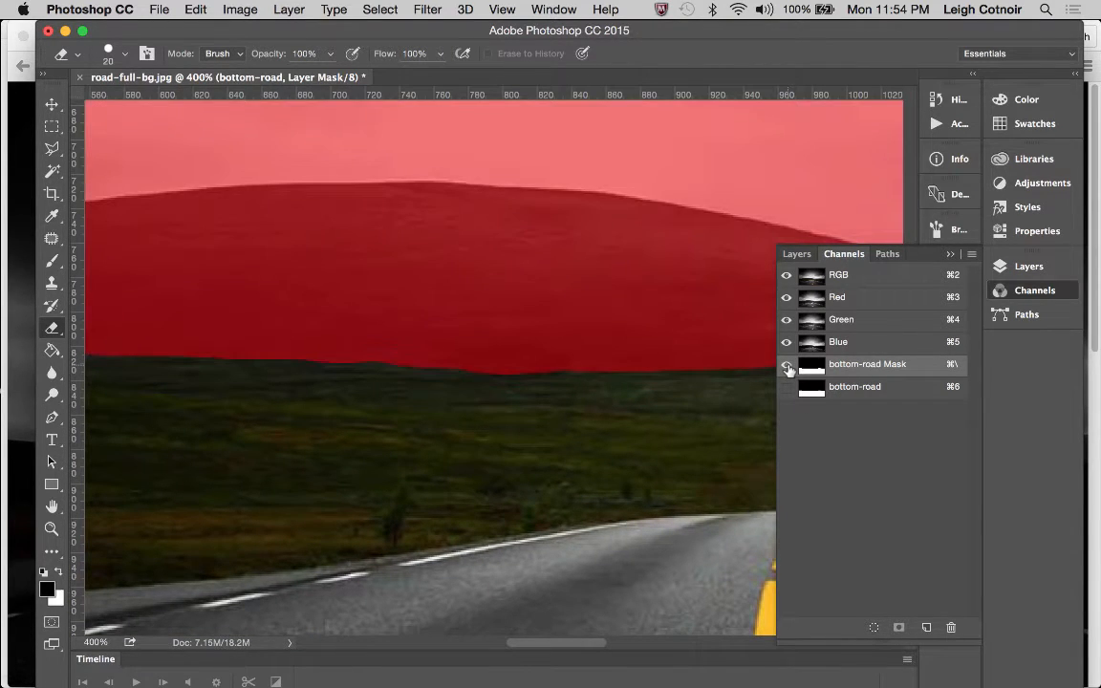
left_click(786, 364)
key("x")
left_click(787, 364)
key("x")
scroll(452, 396, "up", 3)
scroll(452, 397, "left", 10)
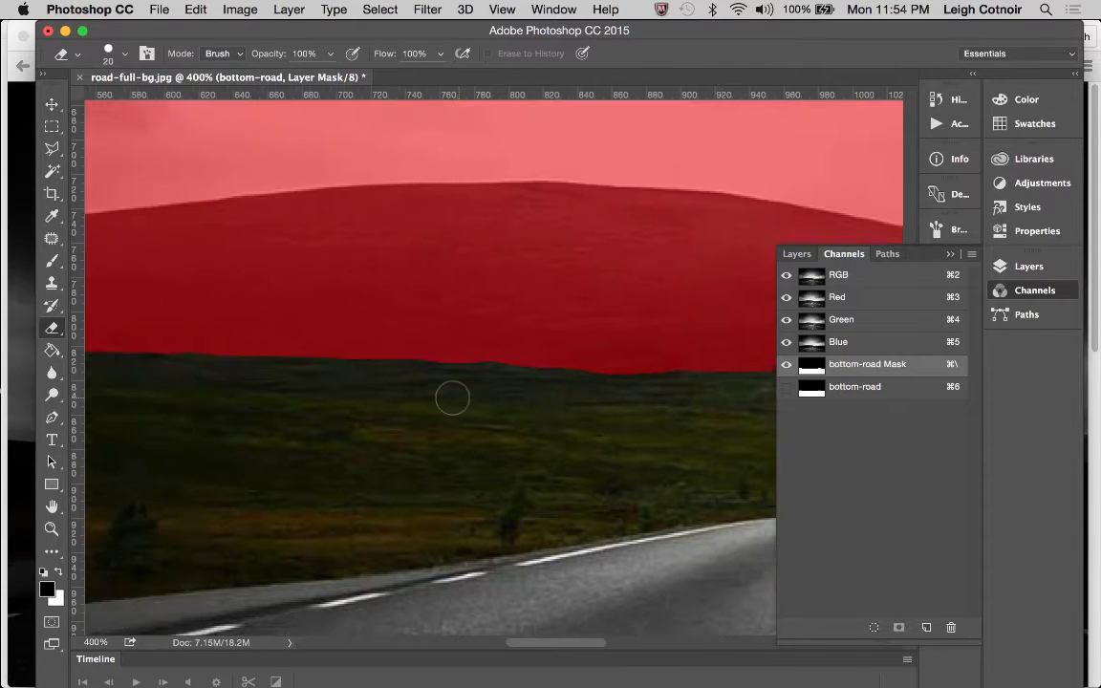
scroll(452, 397, "right", 20)
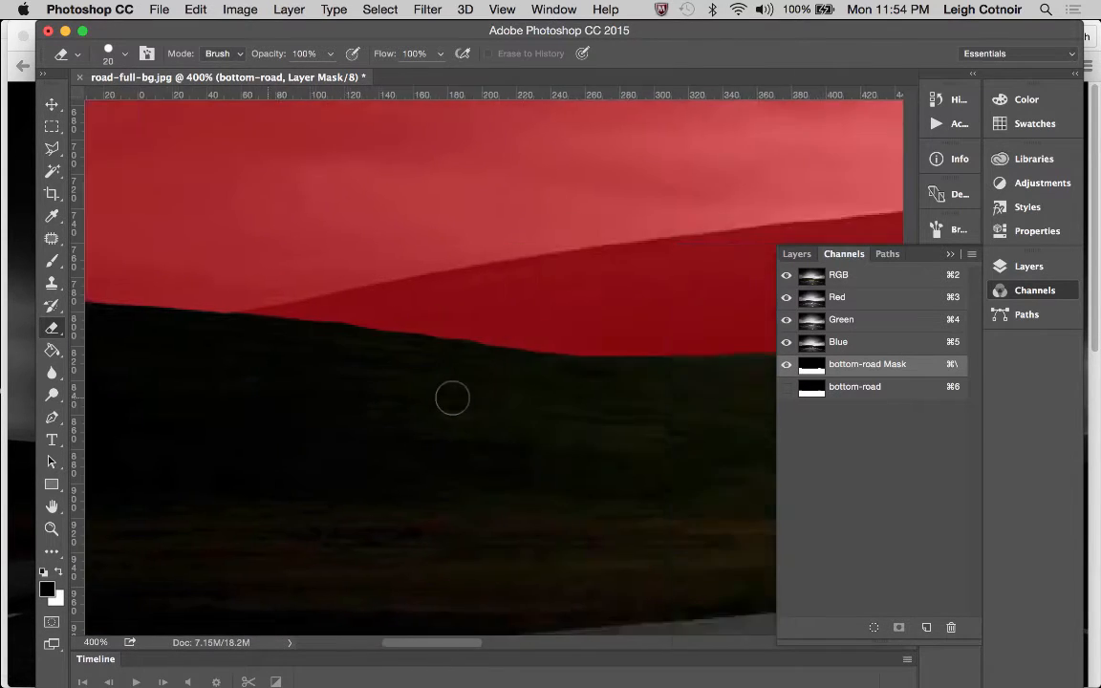
Compare the mask overlay with the image where the distant road meets the horizon
scroll(452, 397, "down", 5)
scroll(452, 397, "right", 10)
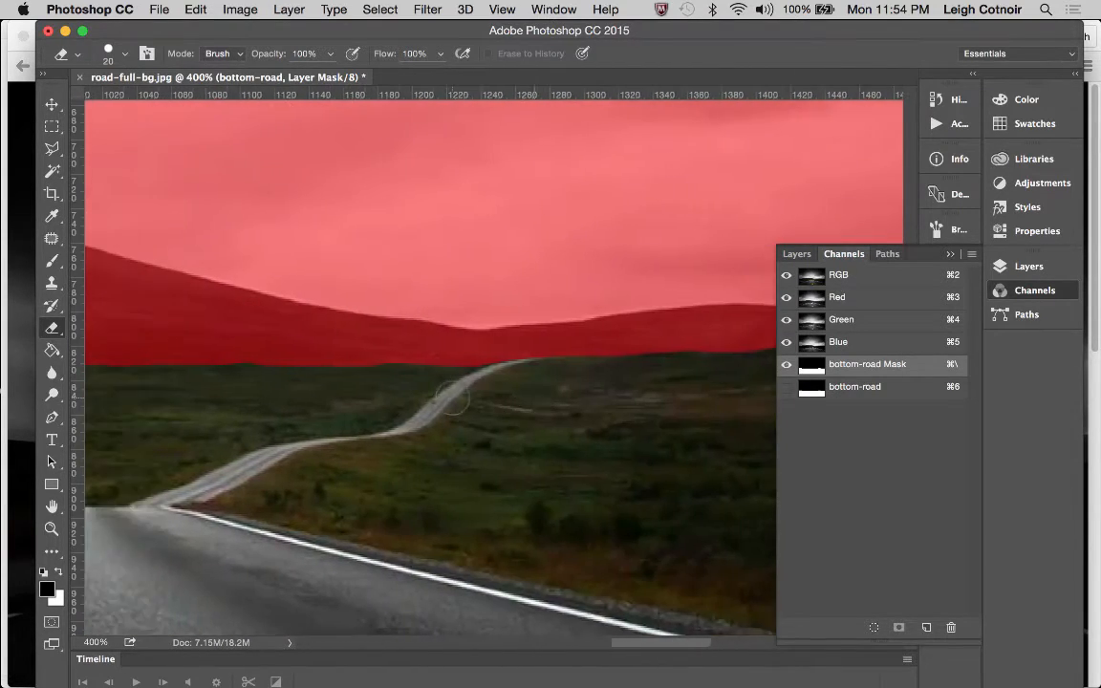
key("x")
left_click(786, 364)
left_click(786, 364)
key("x")
Outline the small bump in the mask edge left of the distant road with the Polygonal Lasso and paint it black with an 11 px brush
left_click(52, 262)
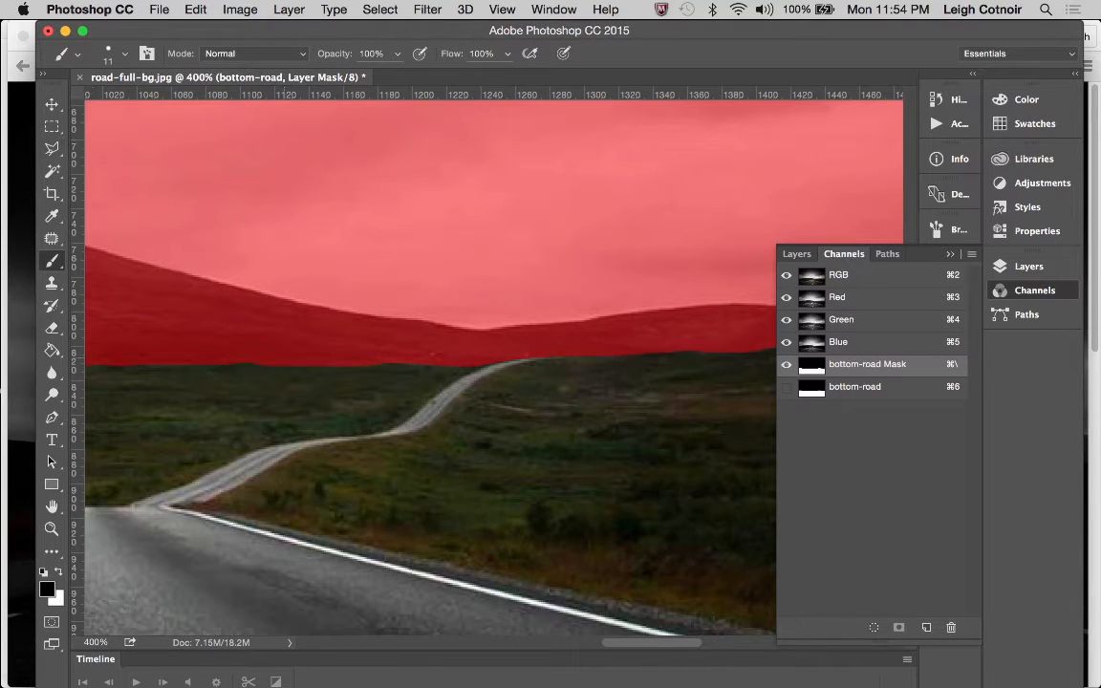
scroll(287, 352, "up", 1)
scroll(288, 352, "left", 4)
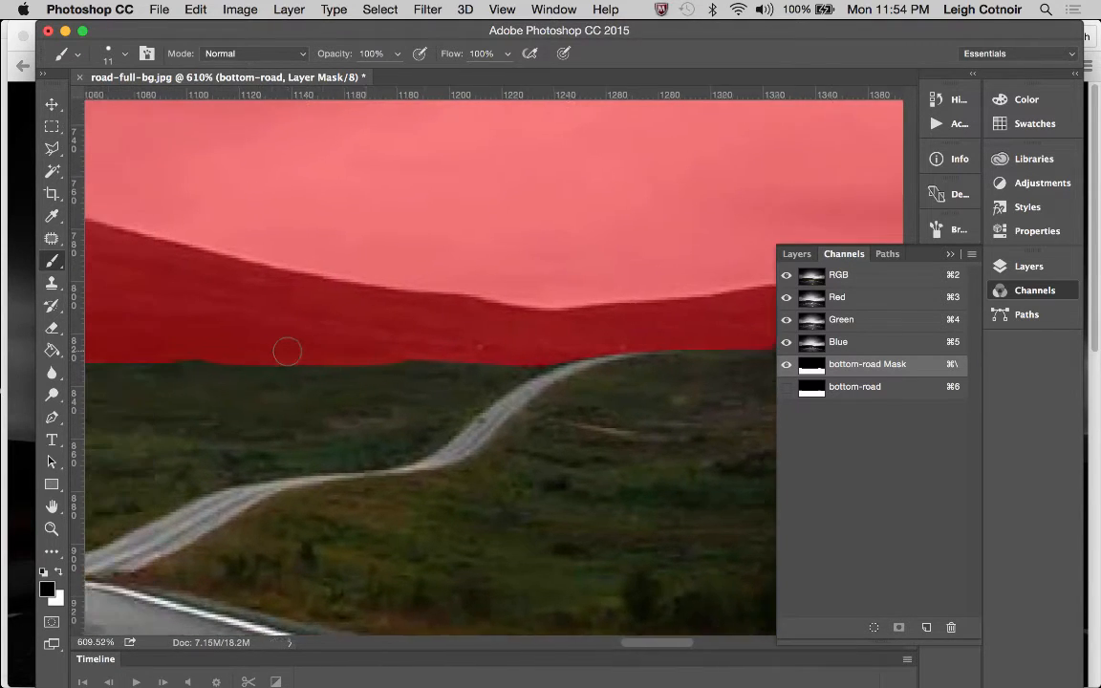
scroll(312, 308, "up", 1)
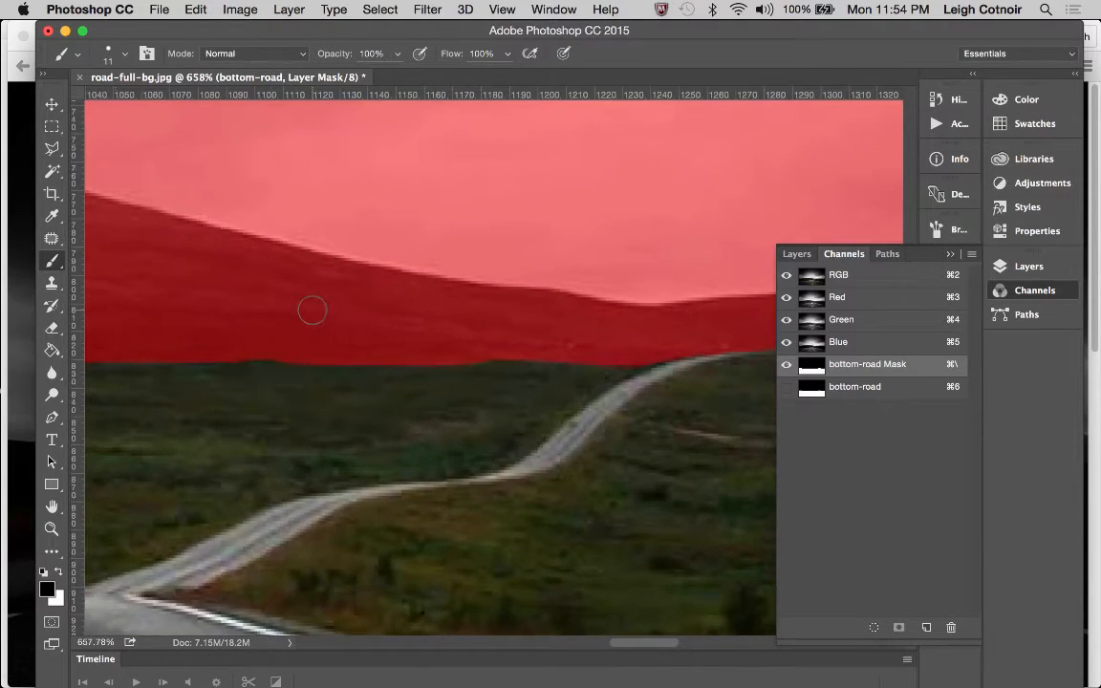
left_click(52, 149)
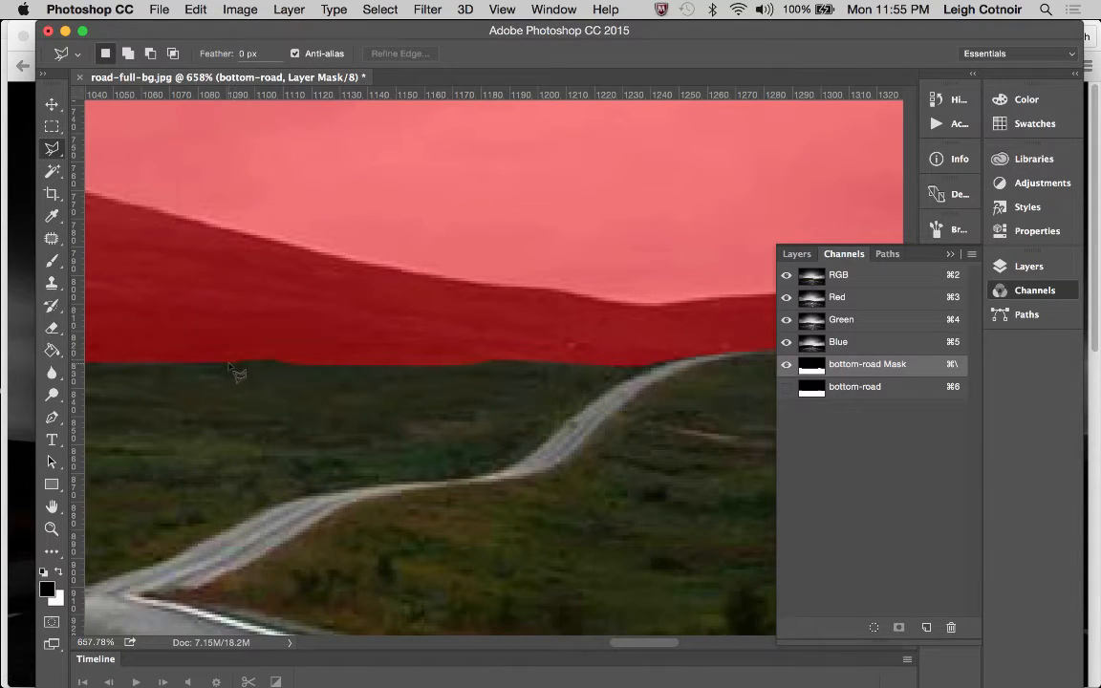
mouse_move(243, 364)
left_mouse_down()
mouse_move(305, 368)
mouse_move(318, 342)
mouse_move(173, 329)
mouse_move(248, 366)
left_mouse_up()
left_click(52, 260)
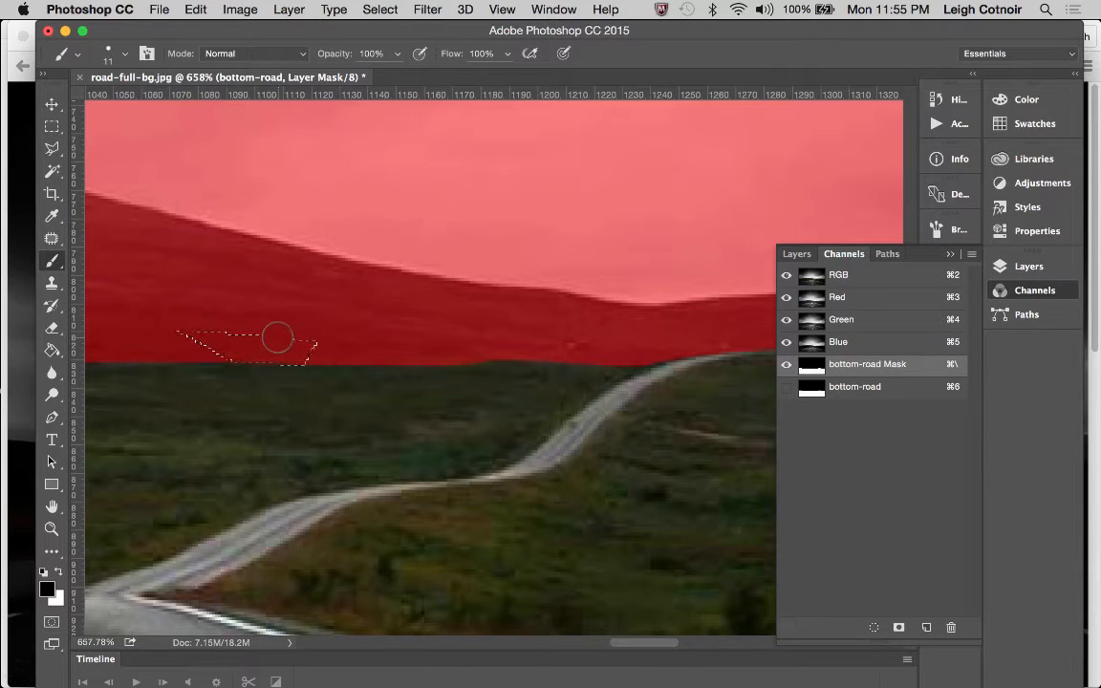
Check the mask edge from the distant road out to the image's right border, toggling the bottom-road Mask overlay and leaving it hidden
scroll(513, 394, "right", 3)
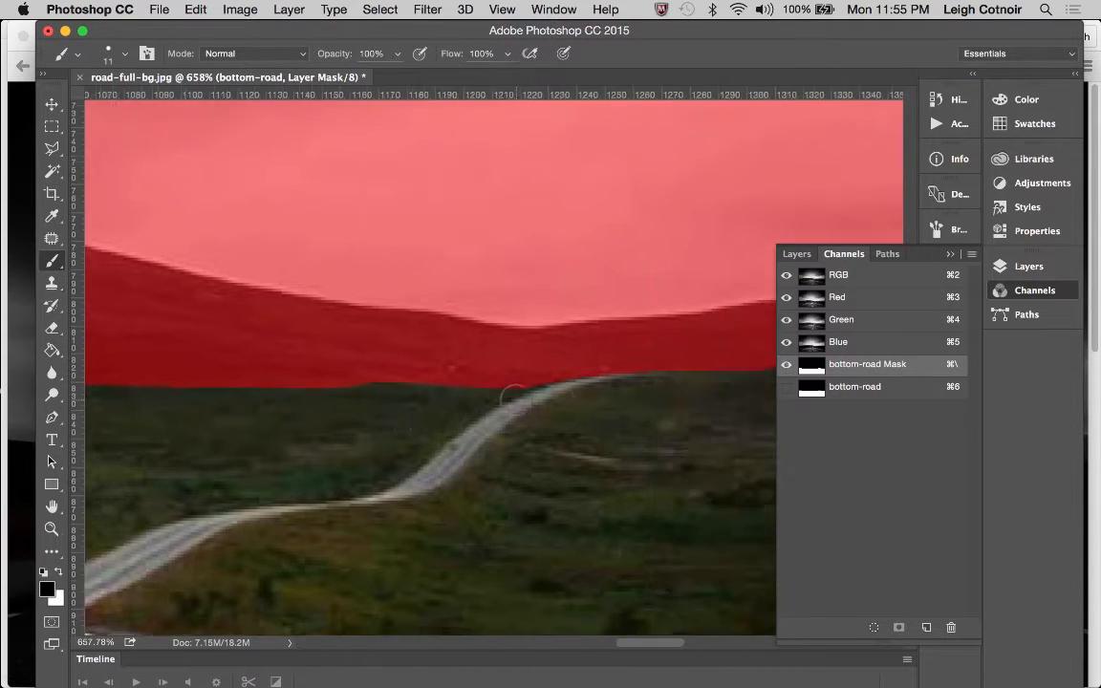
scroll(513, 395, "right", 10)
scroll(515, 400, "down", 3)
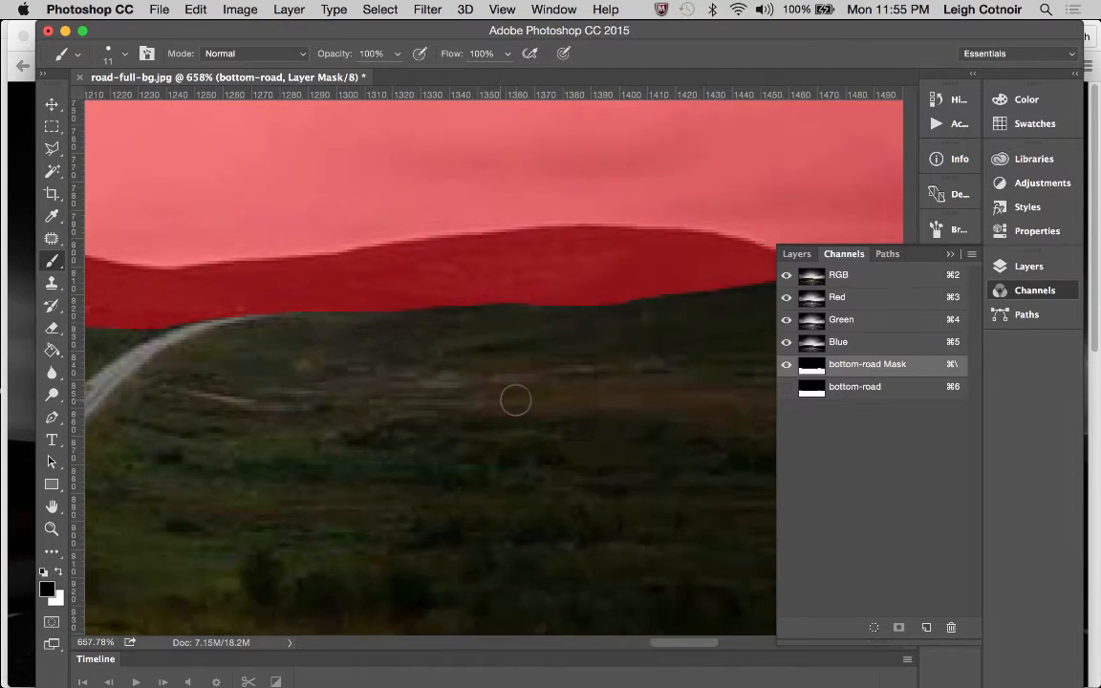
scroll(515, 401, "right", 20)
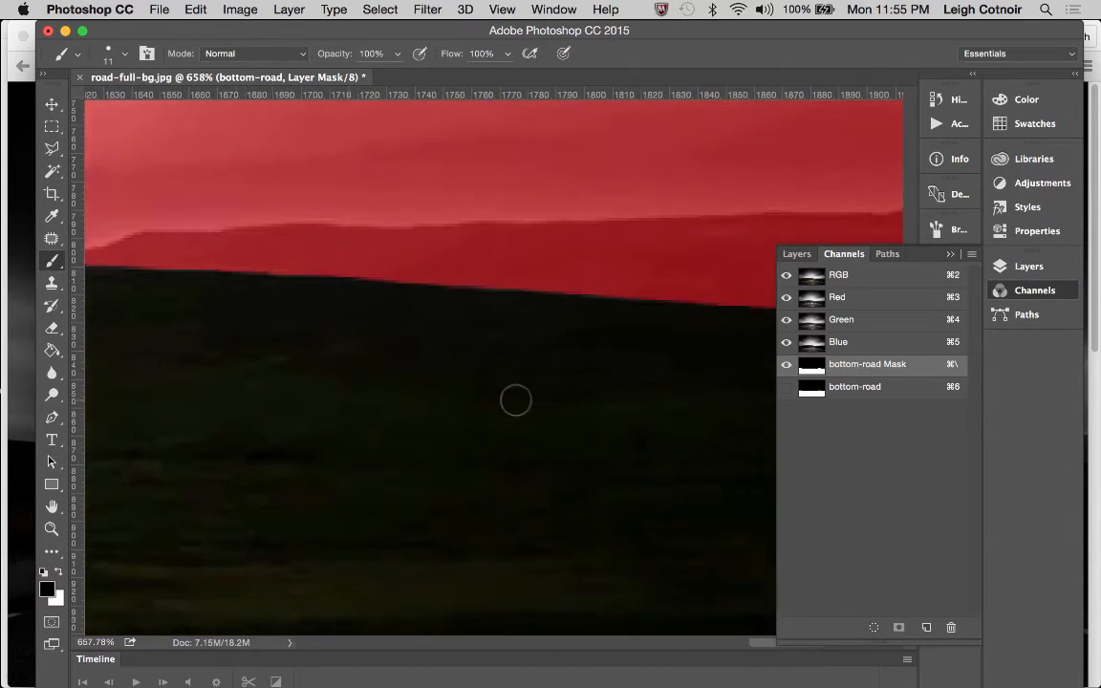
scroll(515, 400, "right", 15)
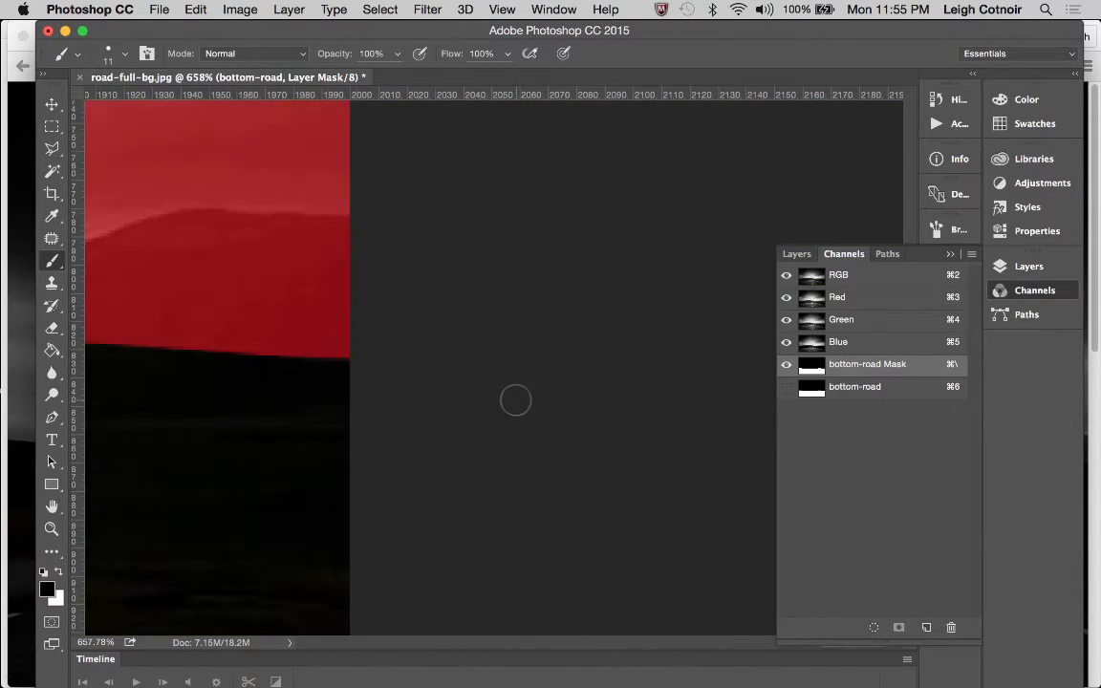
left_click(786, 370)
key("x")
left_click(786, 369)
left_click(786, 370)
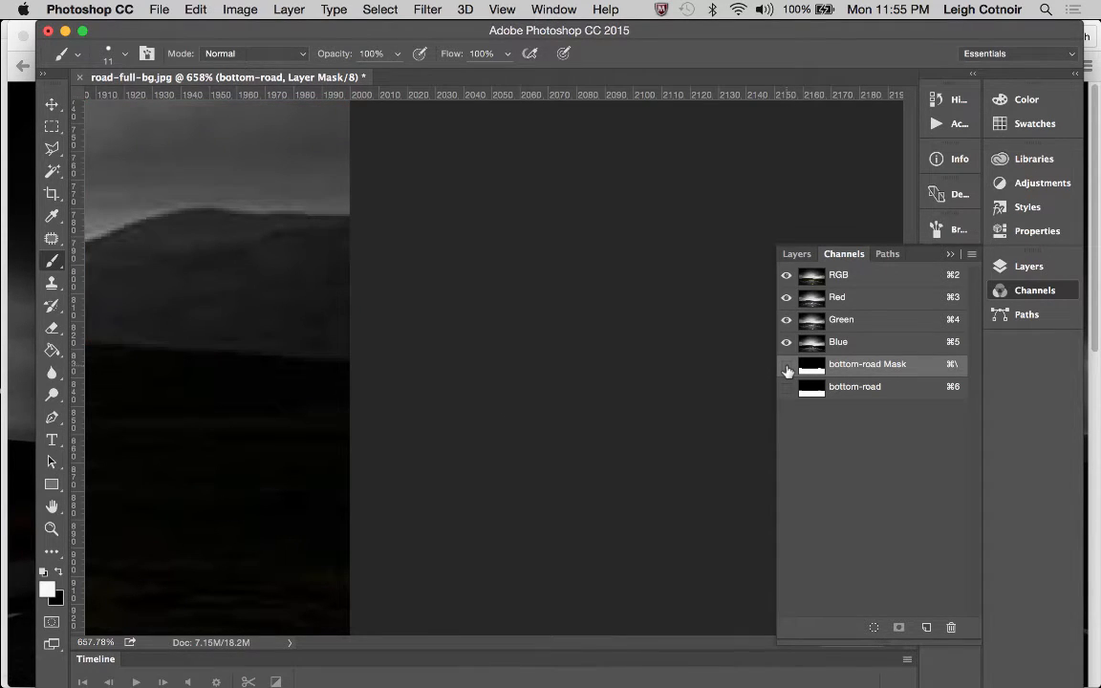
Hide the Background layer and inspect the masked bottom-road cutout along the horizon and as a whole image
left_click(797, 254)
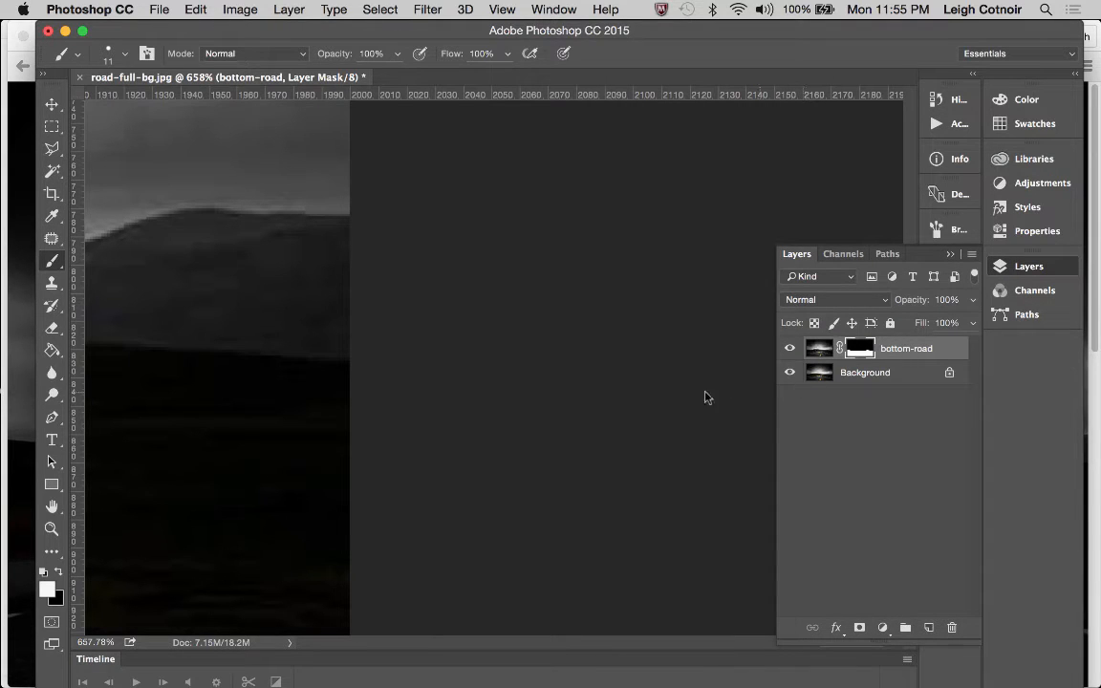
left_click(789, 373)
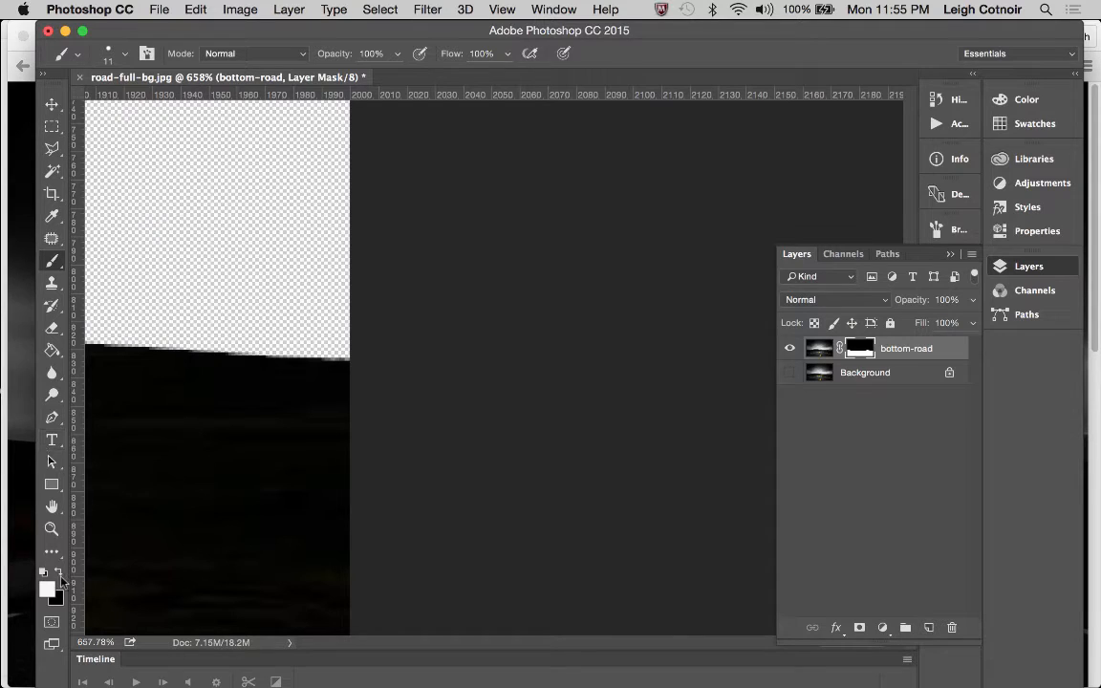
key("z")
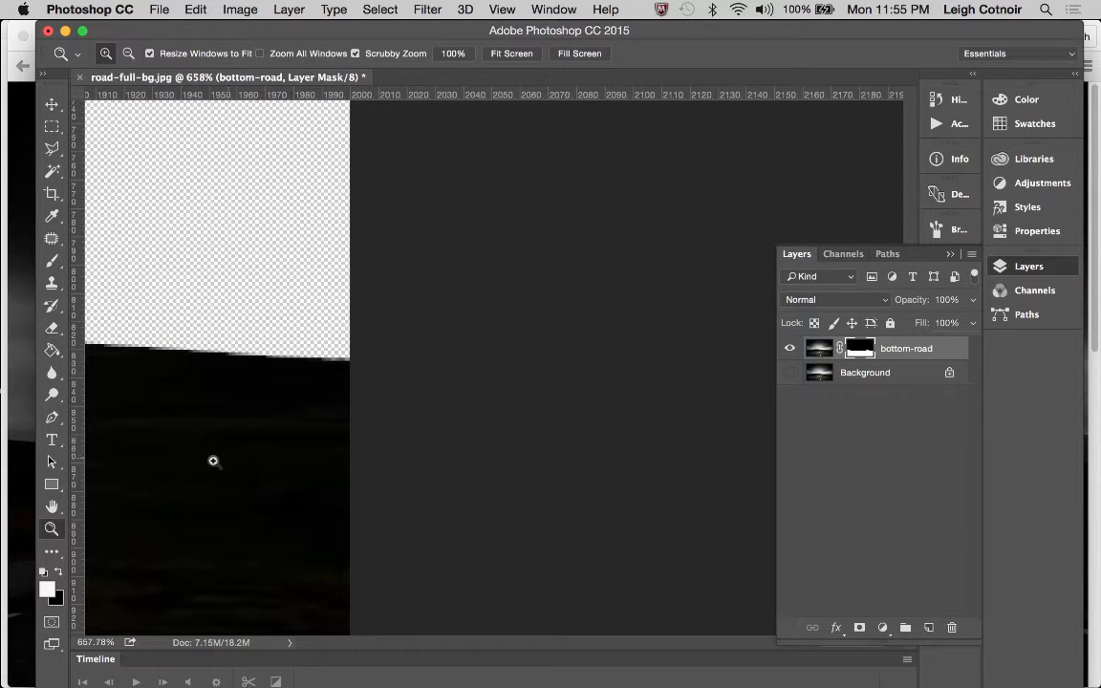
scroll(210, 463, "left", 15)
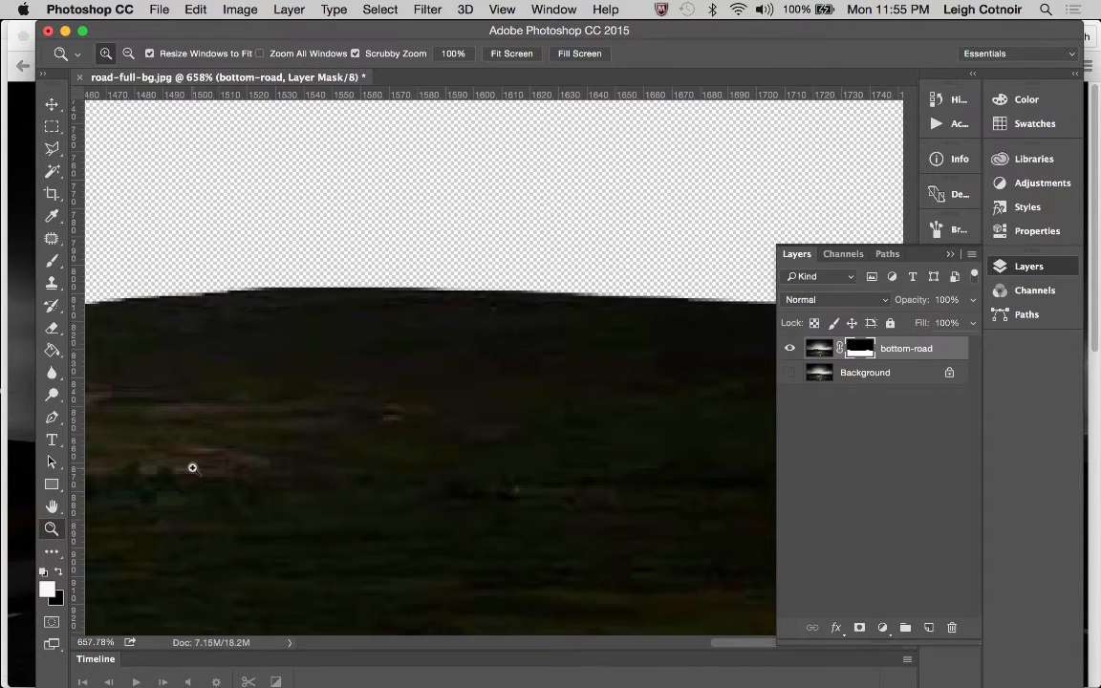
left_click(275, 458, "alt")
left_click(275, 457, "alt")
left_click(275, 458, "alt")
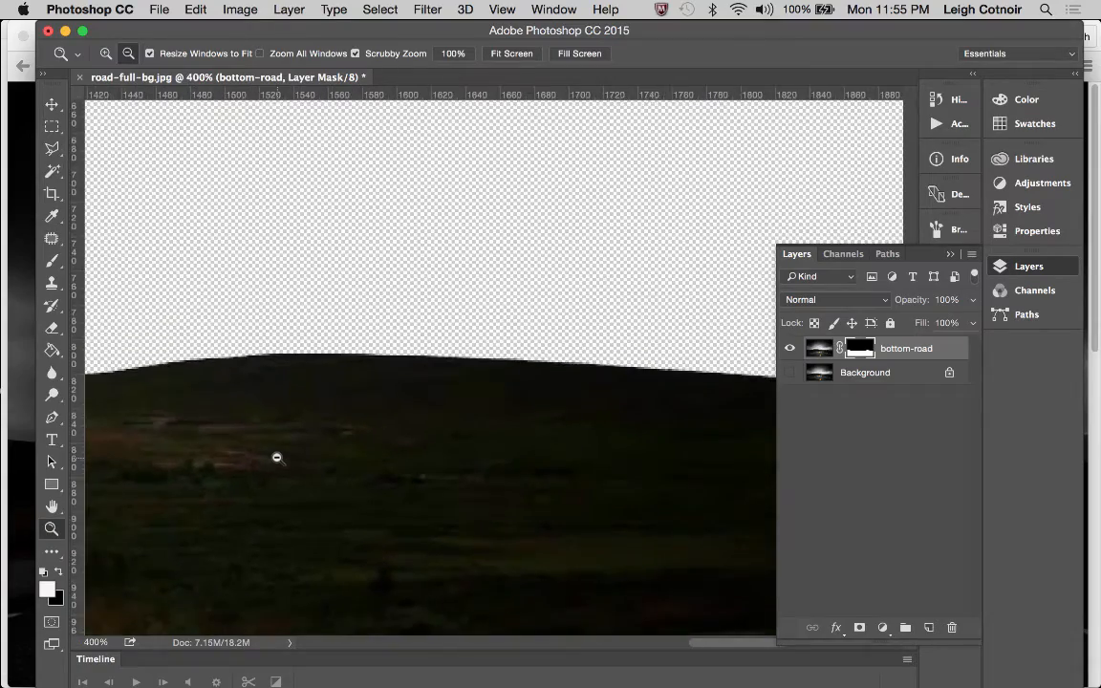
left_click(276, 458, "alt")
left_click(276, 457, "alt")
left_click(276, 458, "alt")
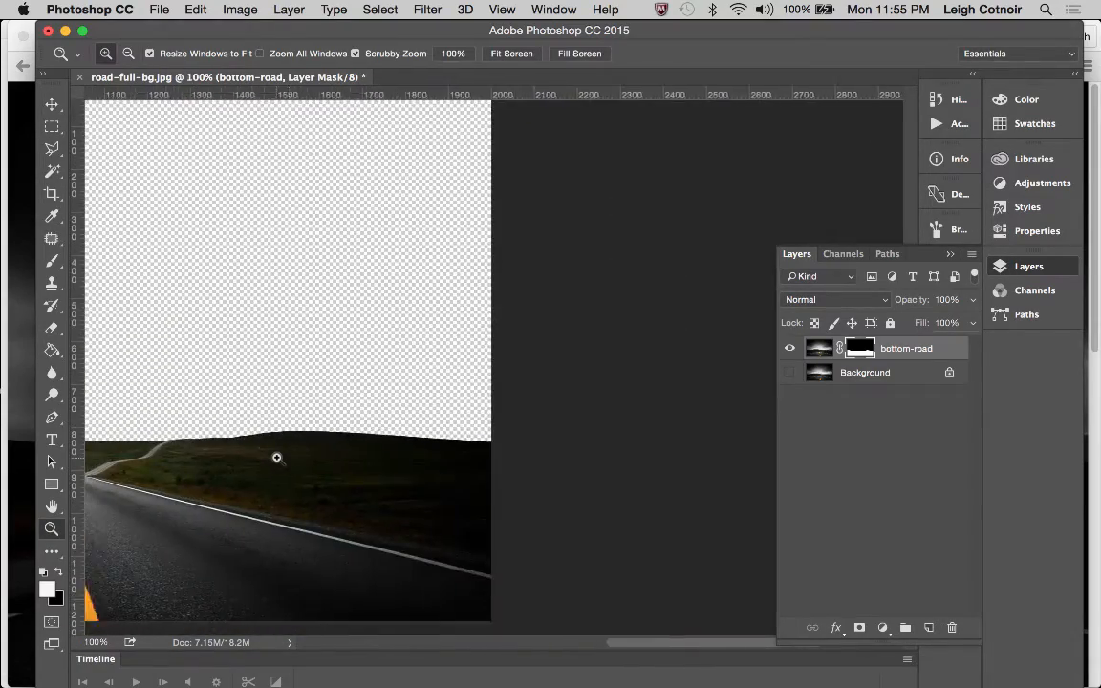
scroll(276, 457, "left", 10)
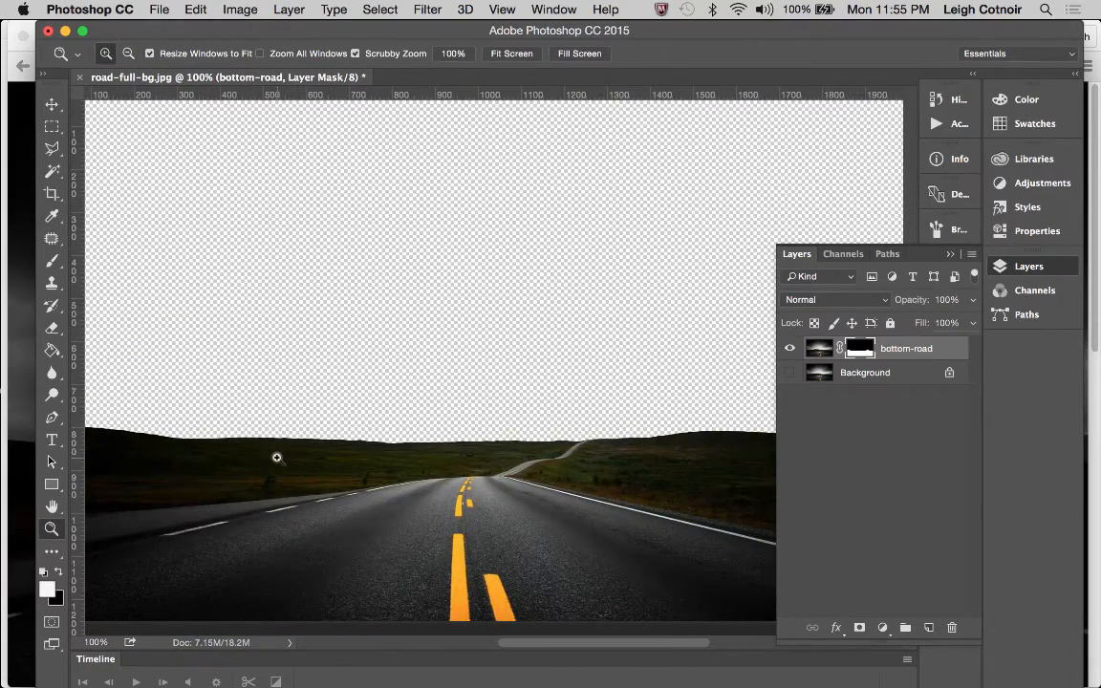
left_click(412, 453, "alt")
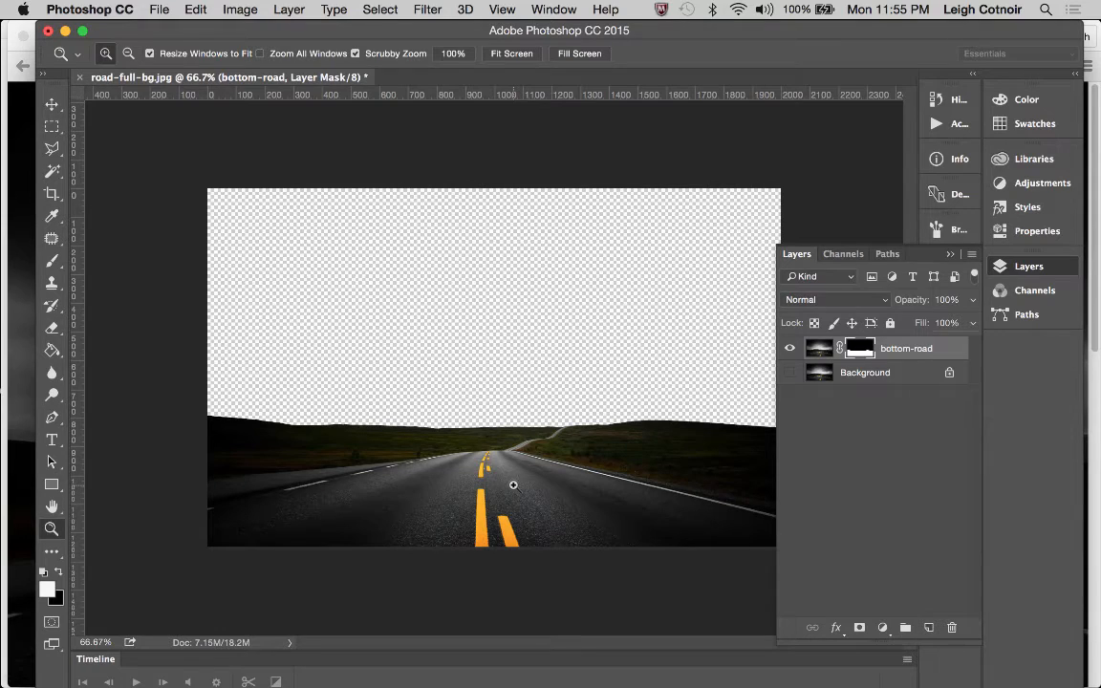
Save a layered Photoshop-format copy under a shortened file name in the images folder, with Maximize Compatibility enabled
key("super+shift+s")
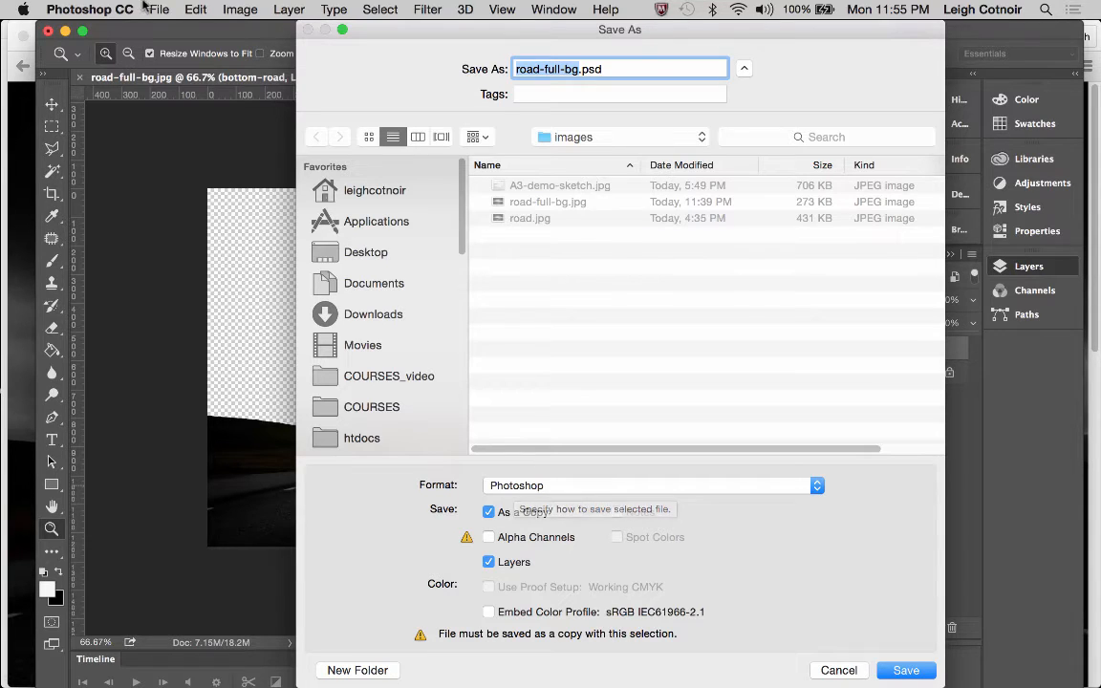
left_click(576, 72)
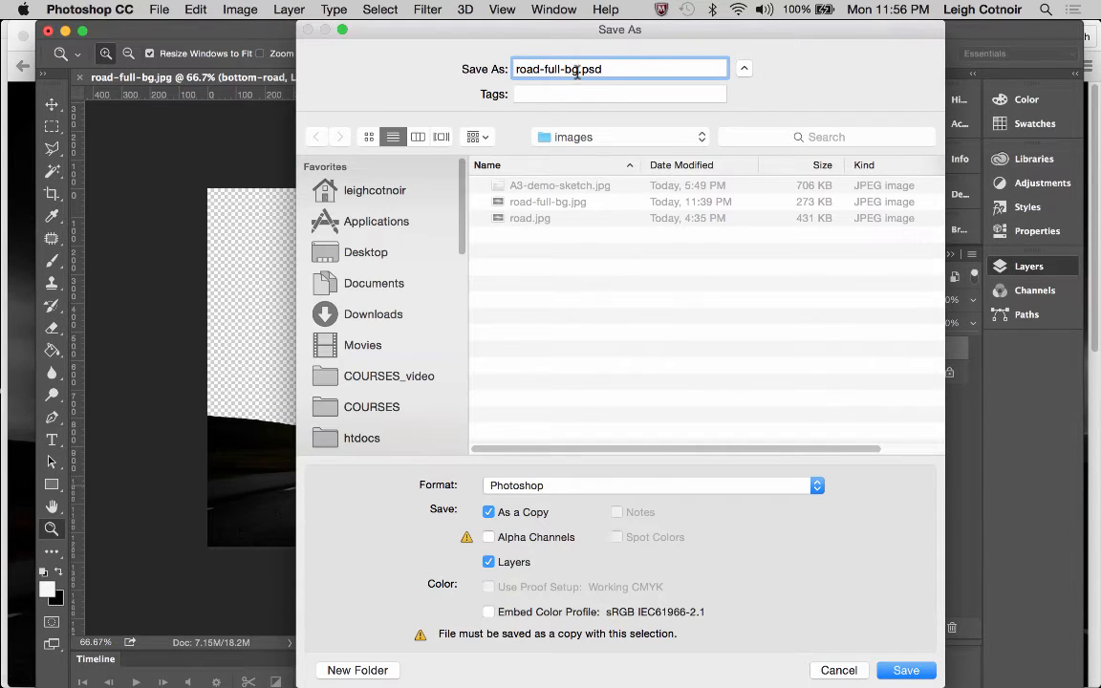
left_click_drag(576, 71, 548, 73)
key("BackSpace")
left_click(905, 671)
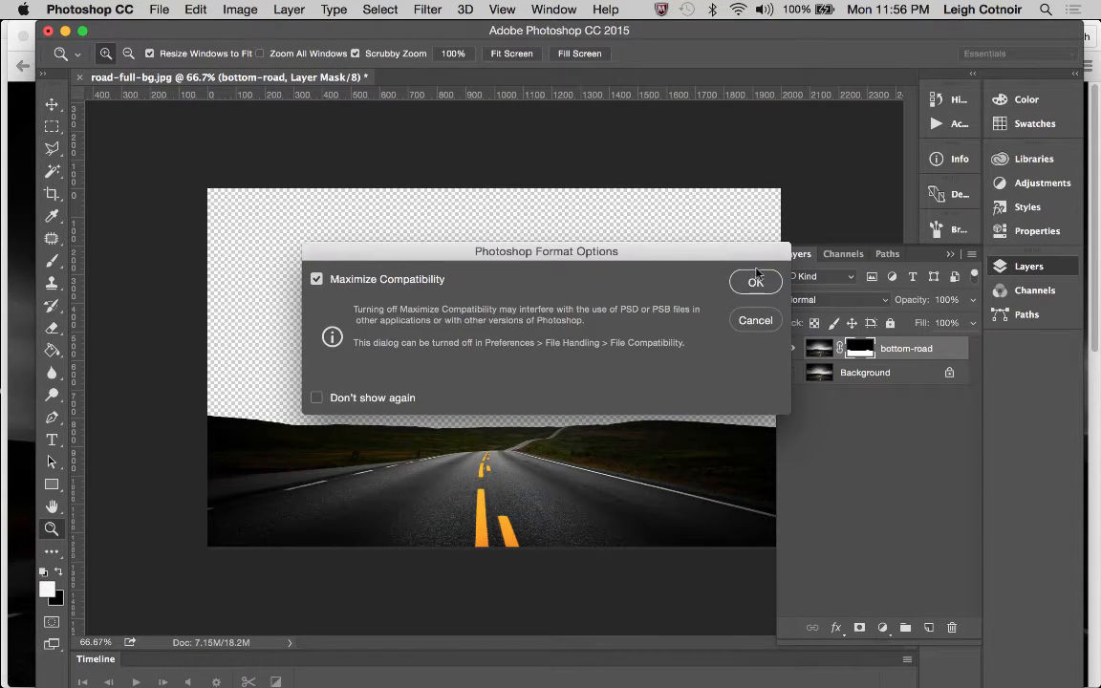
left_click(756, 277)
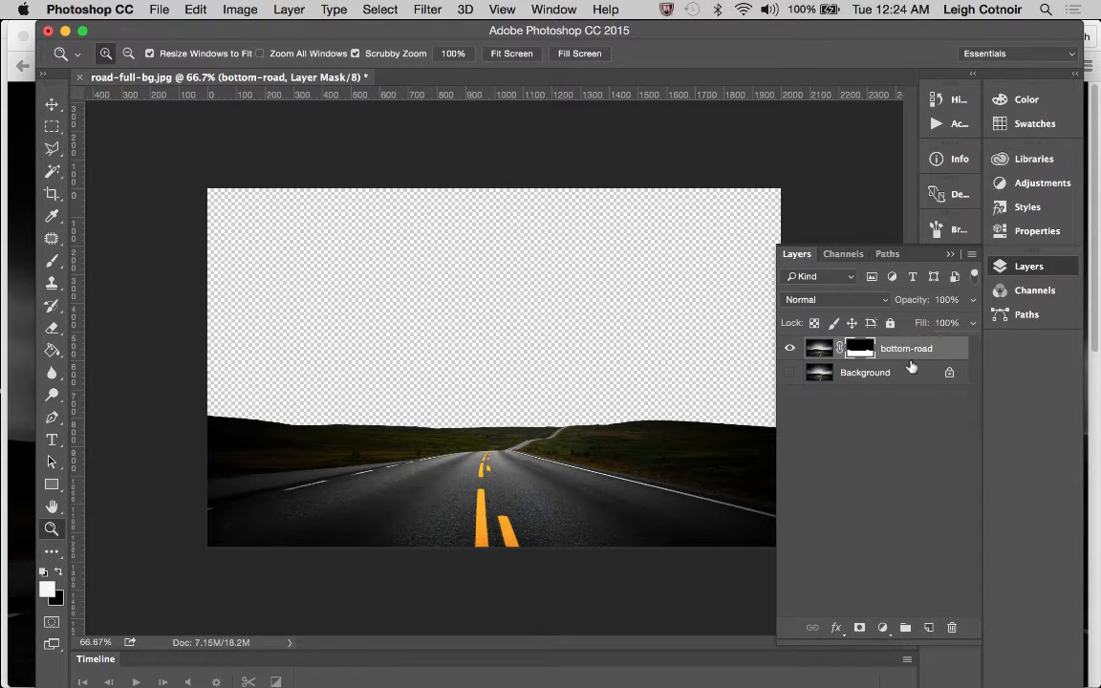
Duplicate the Background layer as "rear hills" and make the copy the only visible layer
left_click(790, 371)
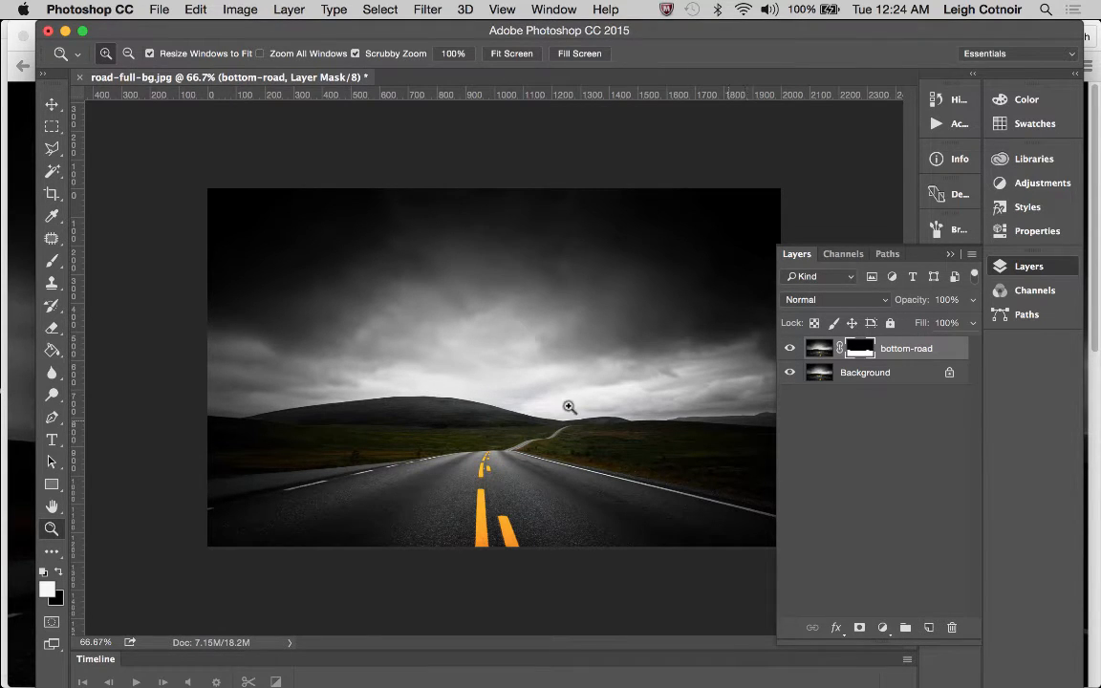
left_click(789, 350)
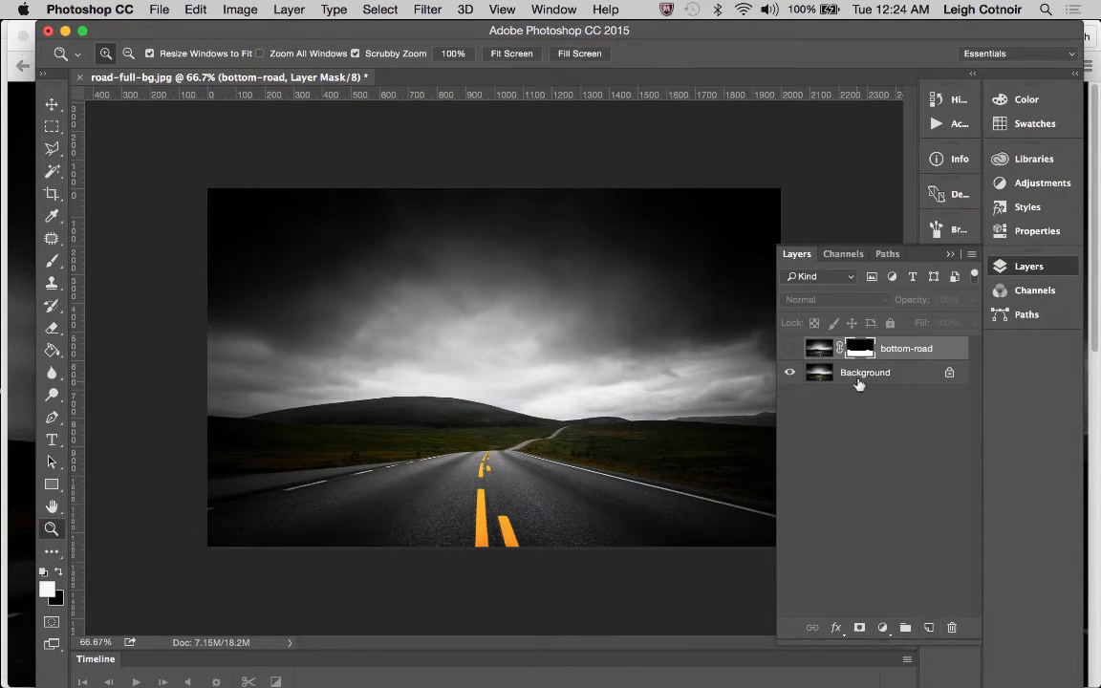
left_click_drag(861, 375, 930, 630)
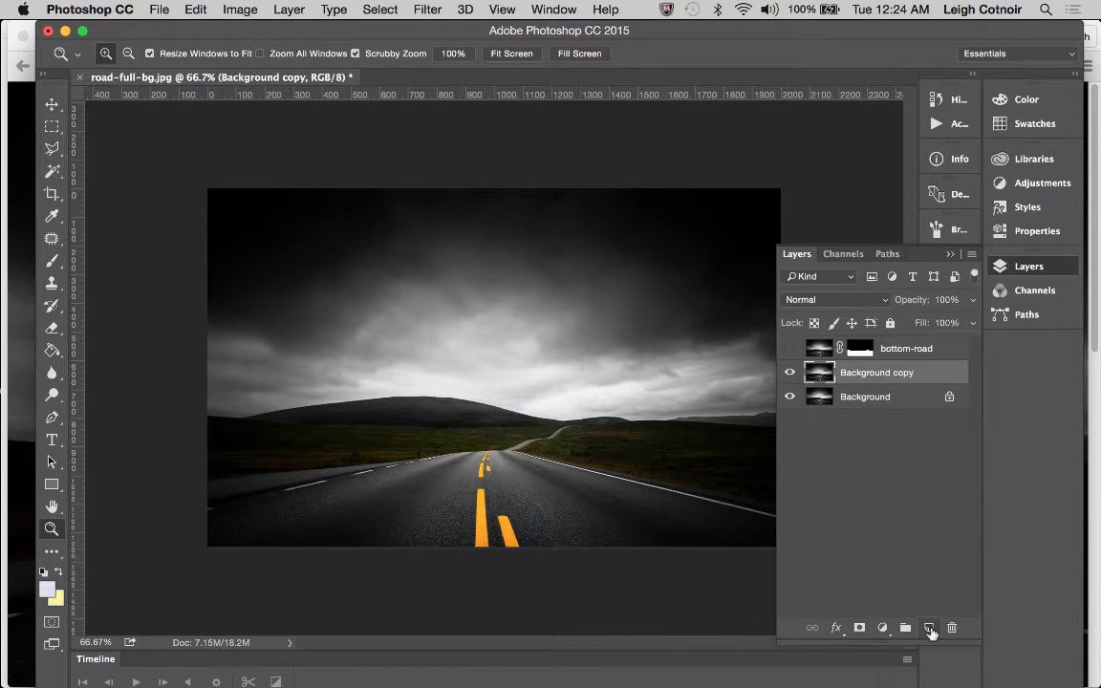
double_click(866, 373)
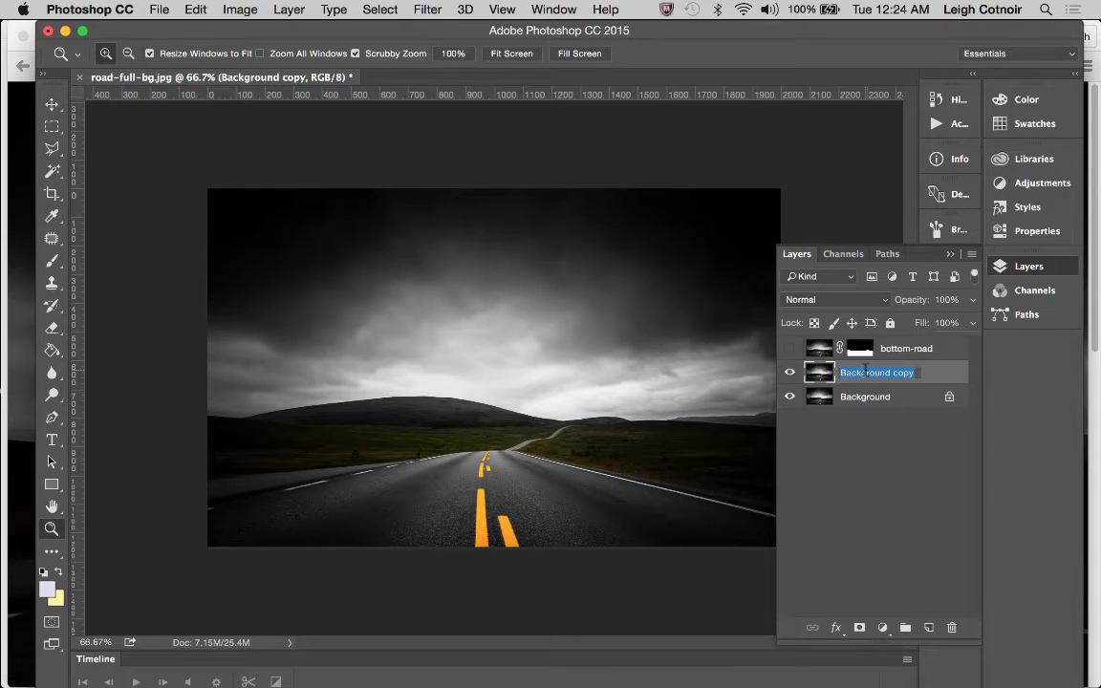
type("rear hills")
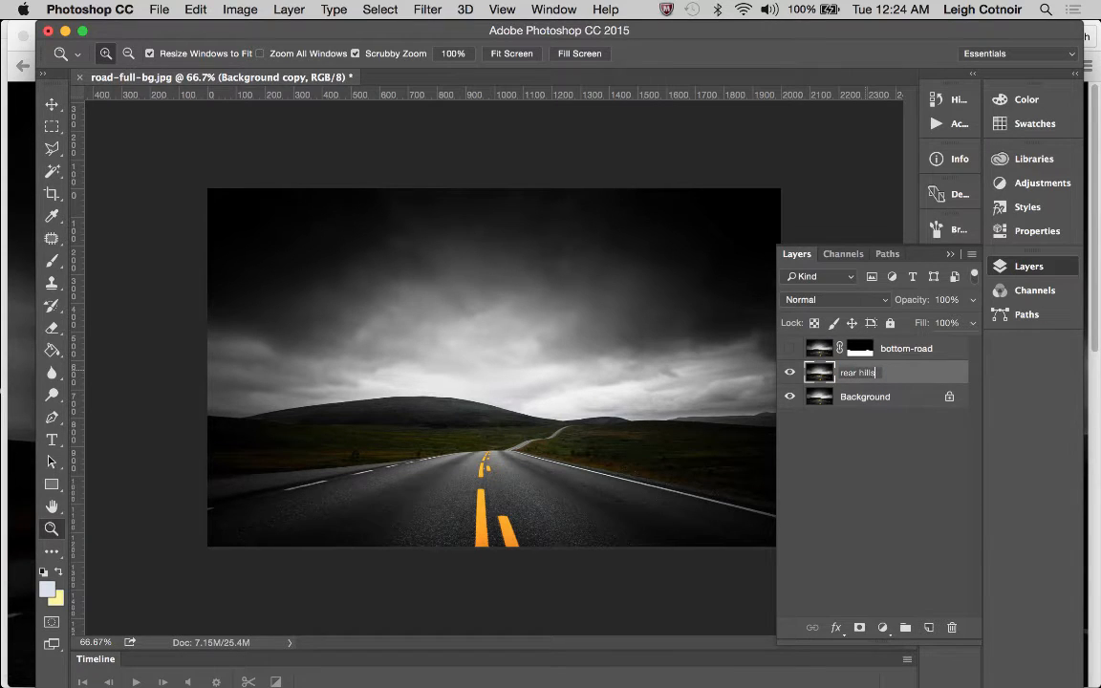
key("Return")
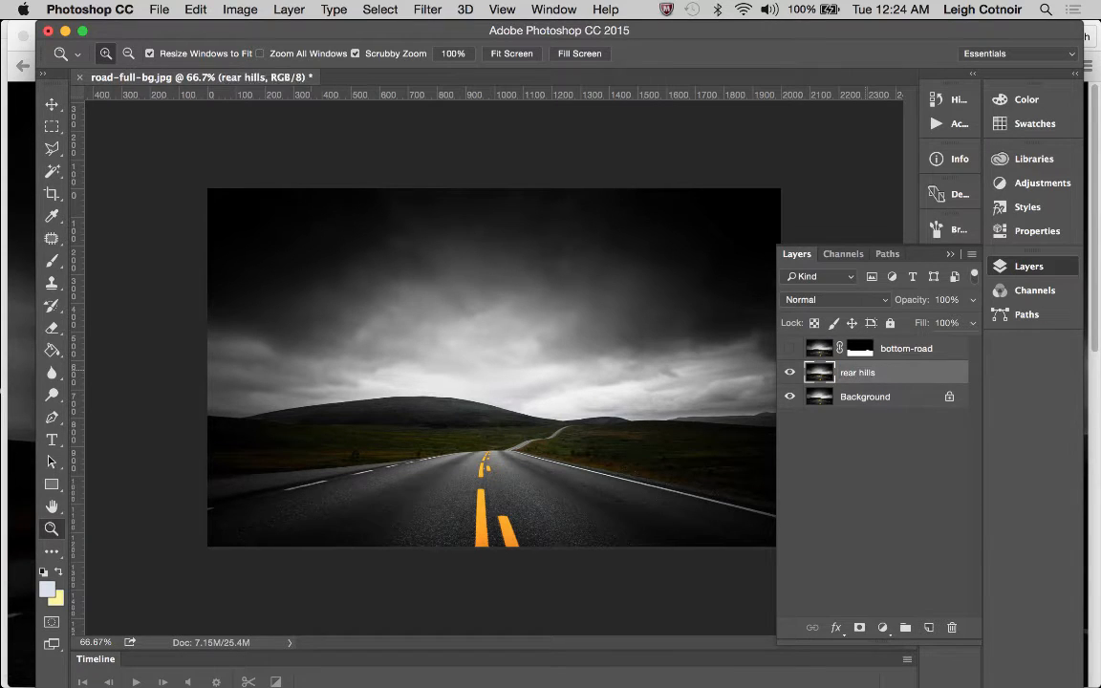
left_click(789, 396)
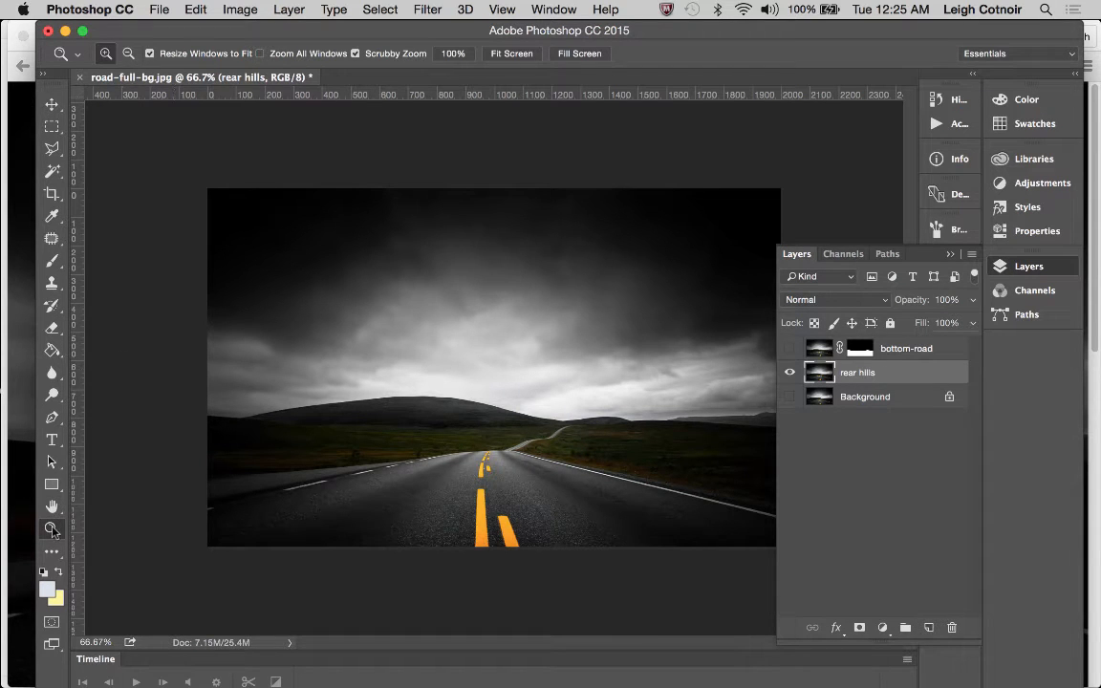
Examine the rear hills layer at 200% along the boundary between the large hill and the grassland
left_click(356, 427)
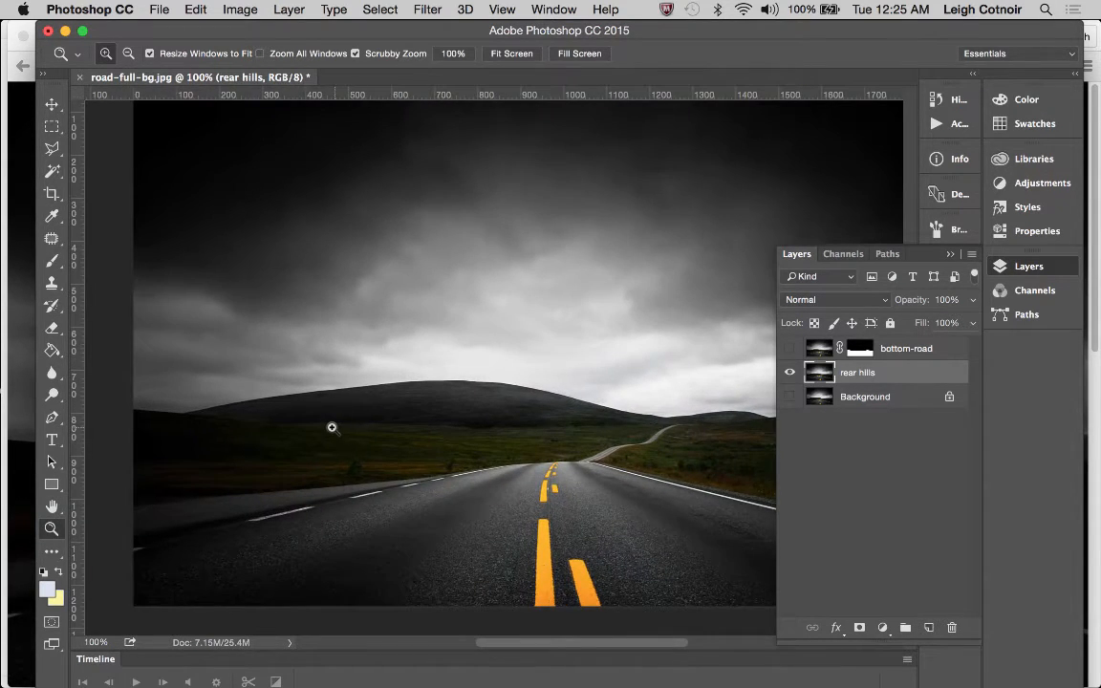
left_click(331, 427)
scroll(331, 427, "left", 5)
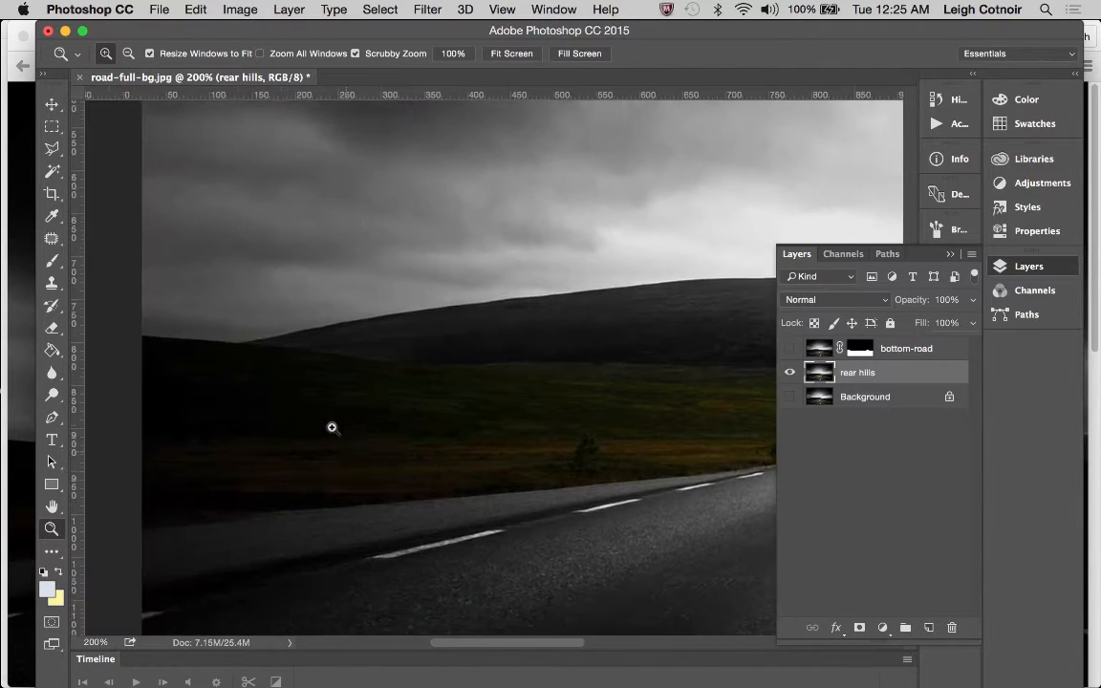
scroll(332, 427, "left", 7)
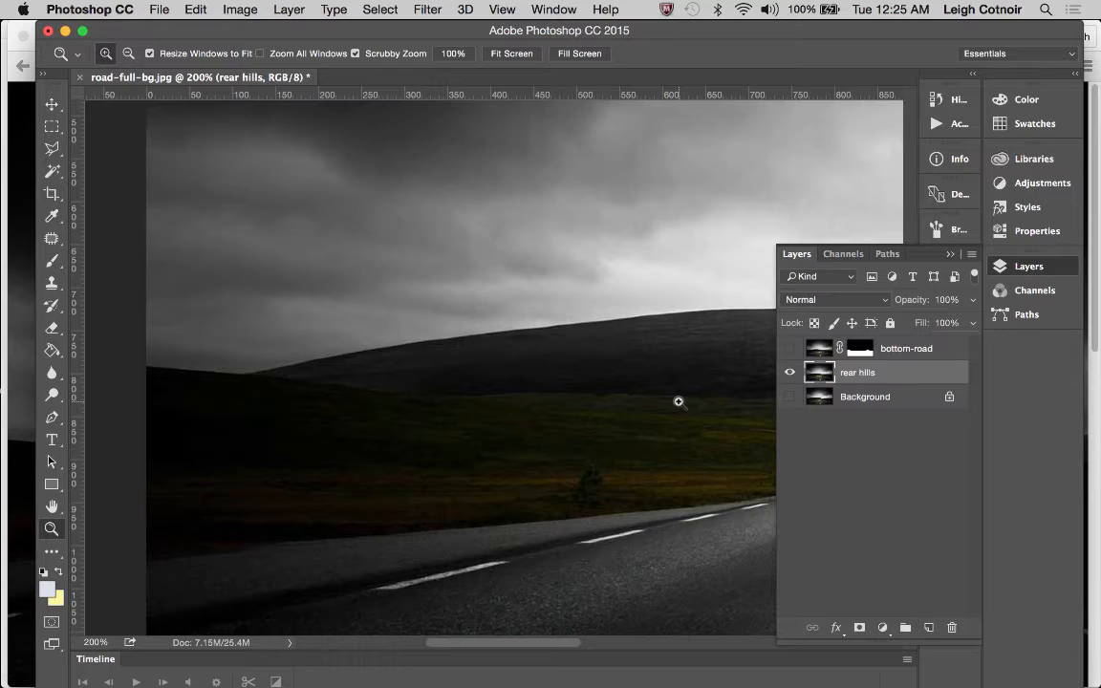
scroll(679, 402, "right", 4)
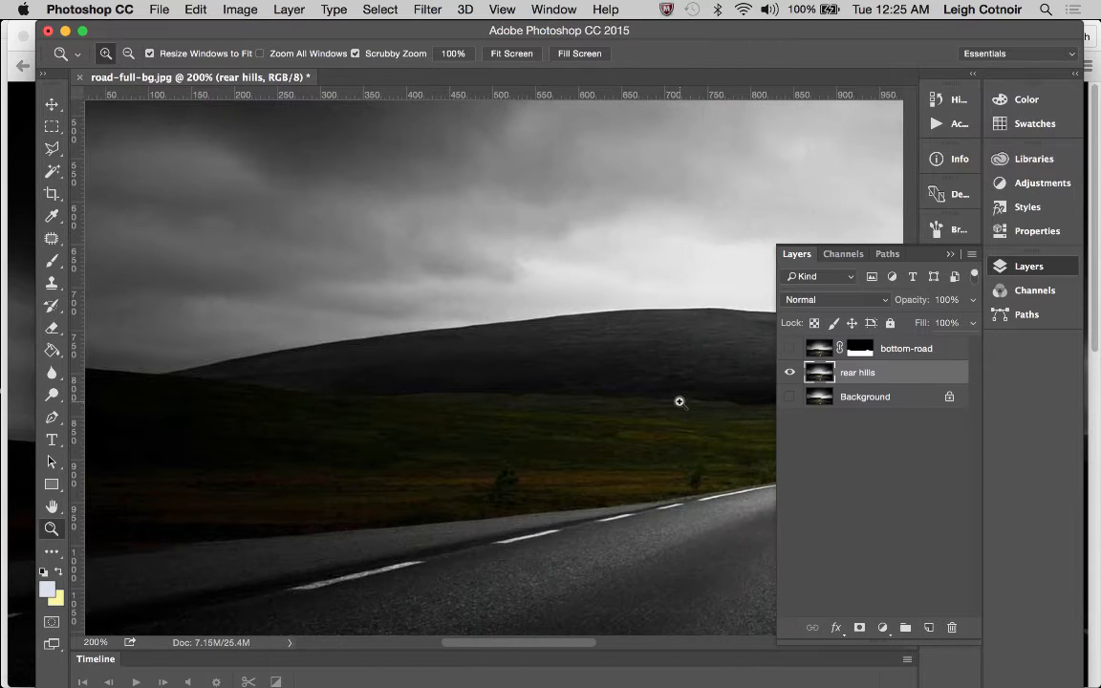
scroll(680, 402, "right", 8)
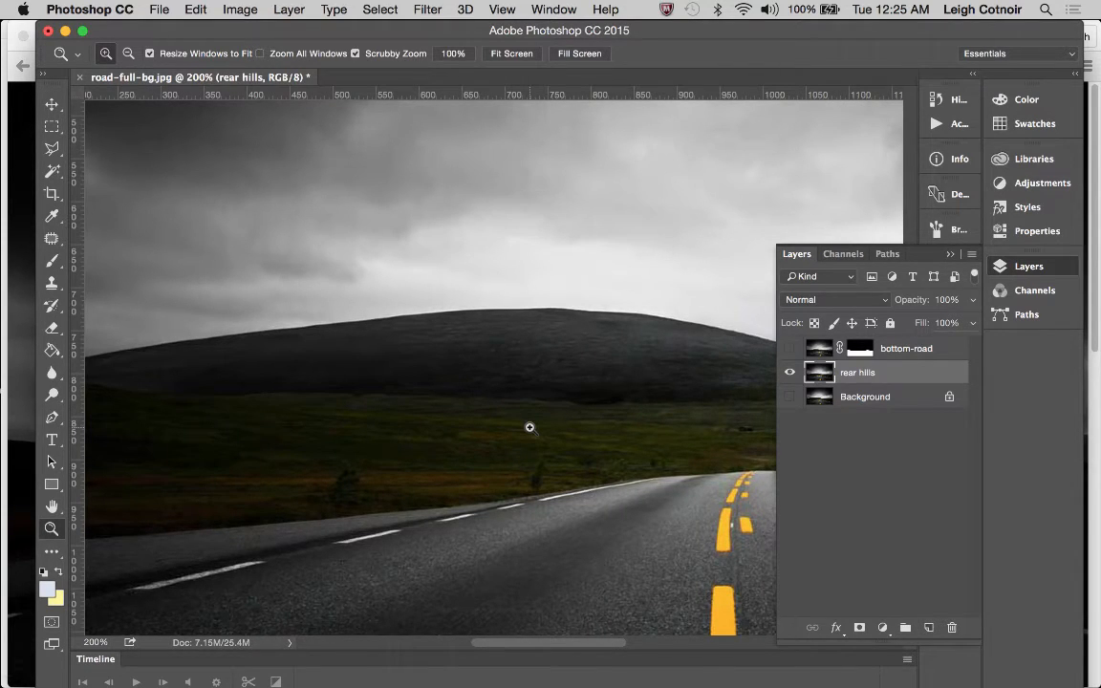
scroll(529, 427, "left", 5)
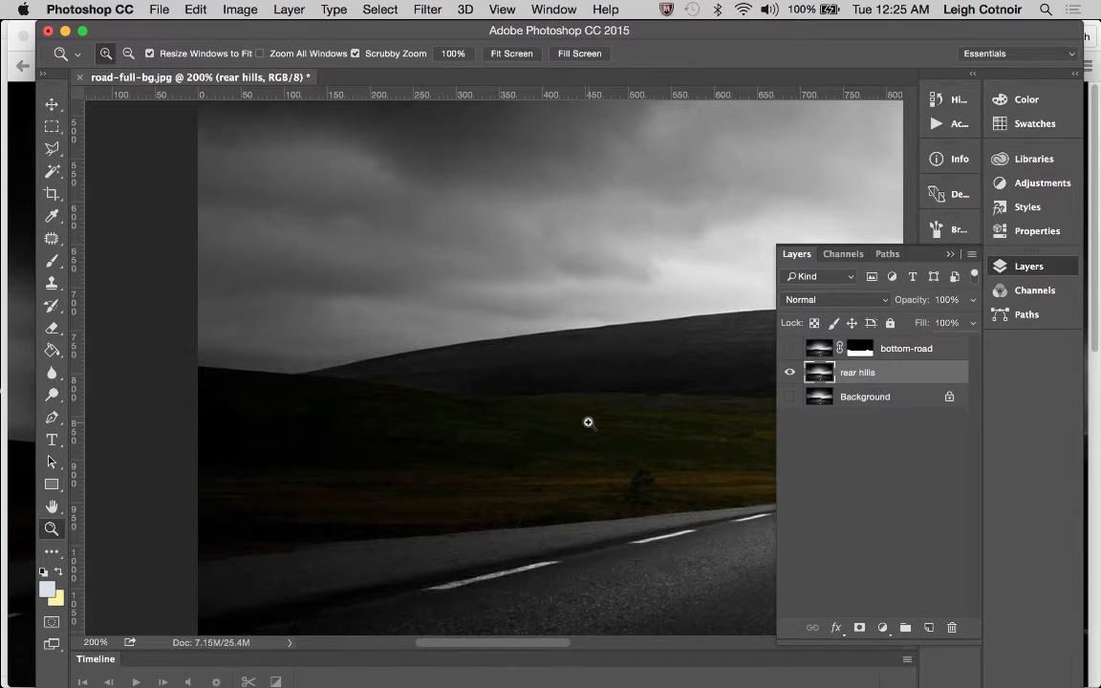
scroll(330, 390, "right", 4)
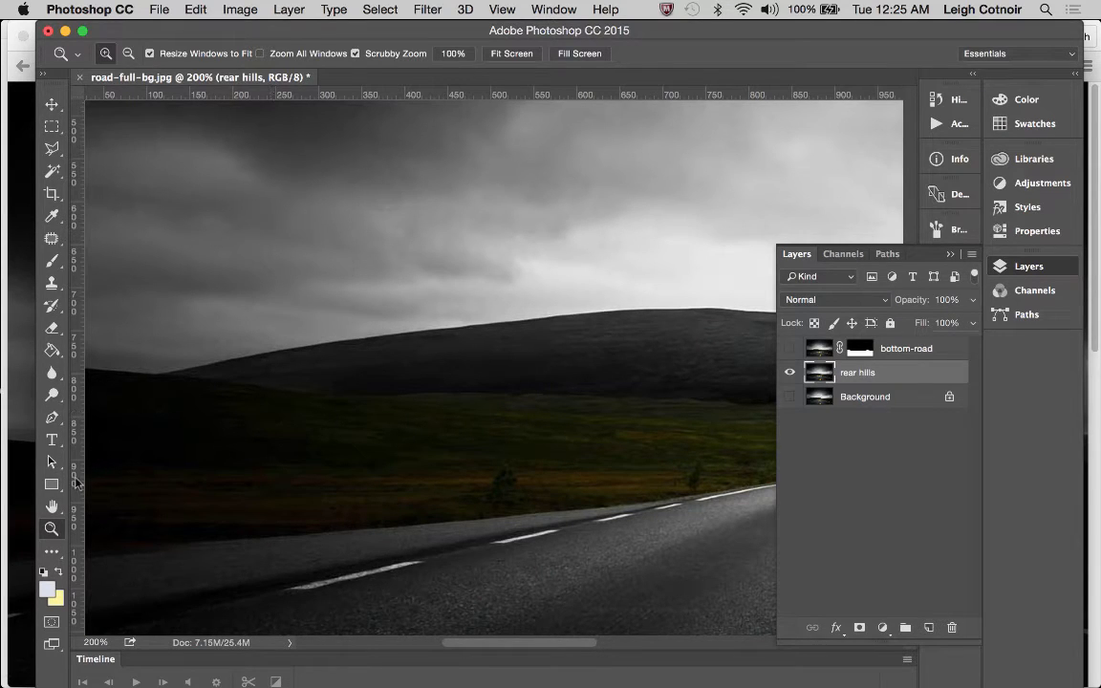
Select the left slope of the large hill with the Magnetic Lasso, tracing its ridge from where it meets the grassland
left_click(150, 391)
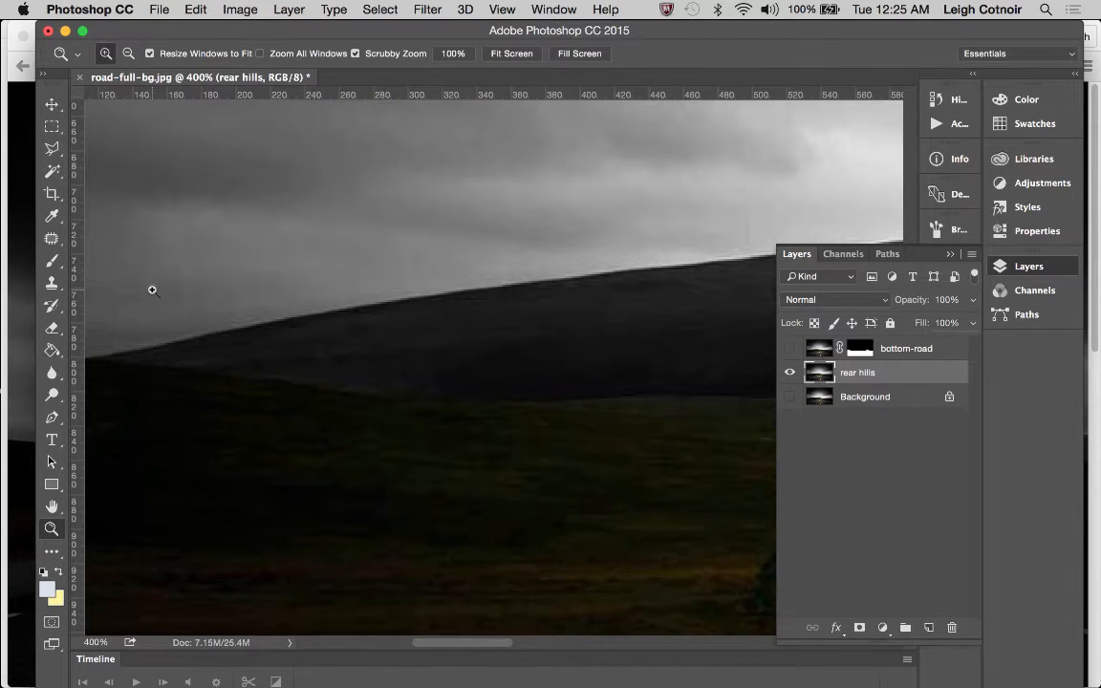
scroll(152, 290, "left", 5)
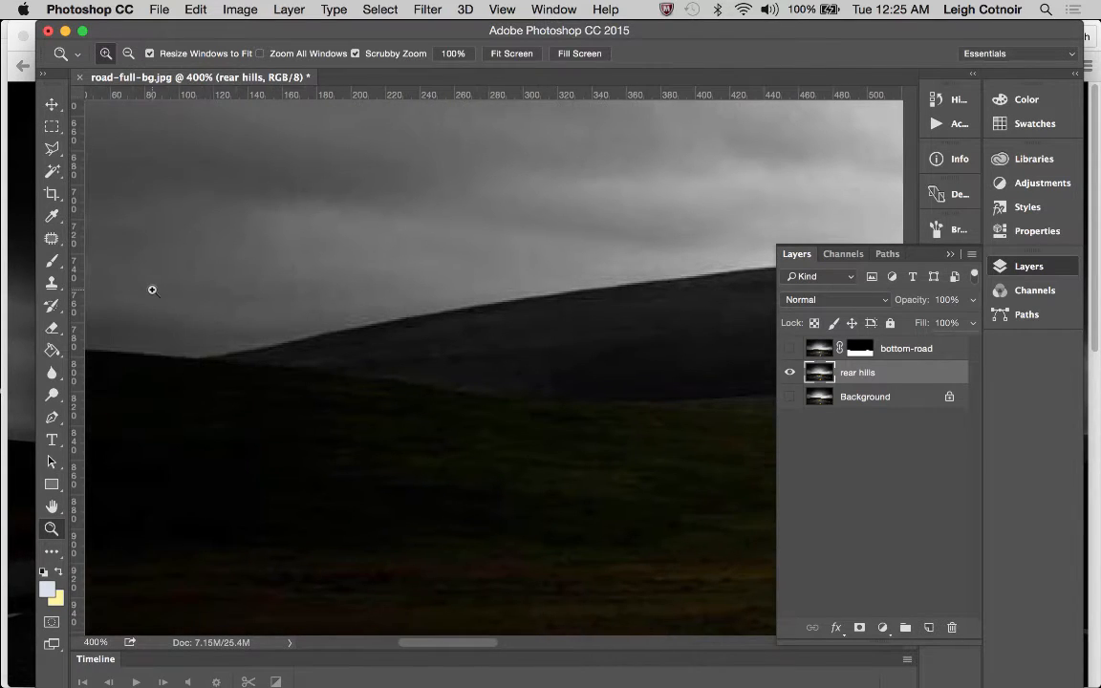
left_click(53, 156)
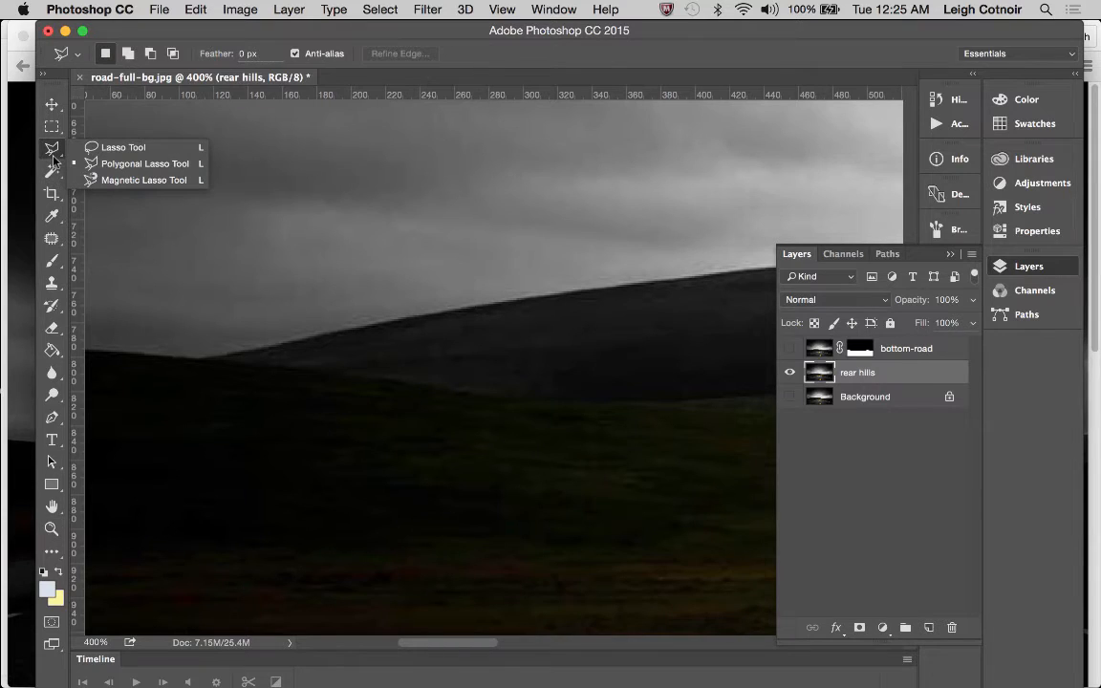
left_click(106, 180)
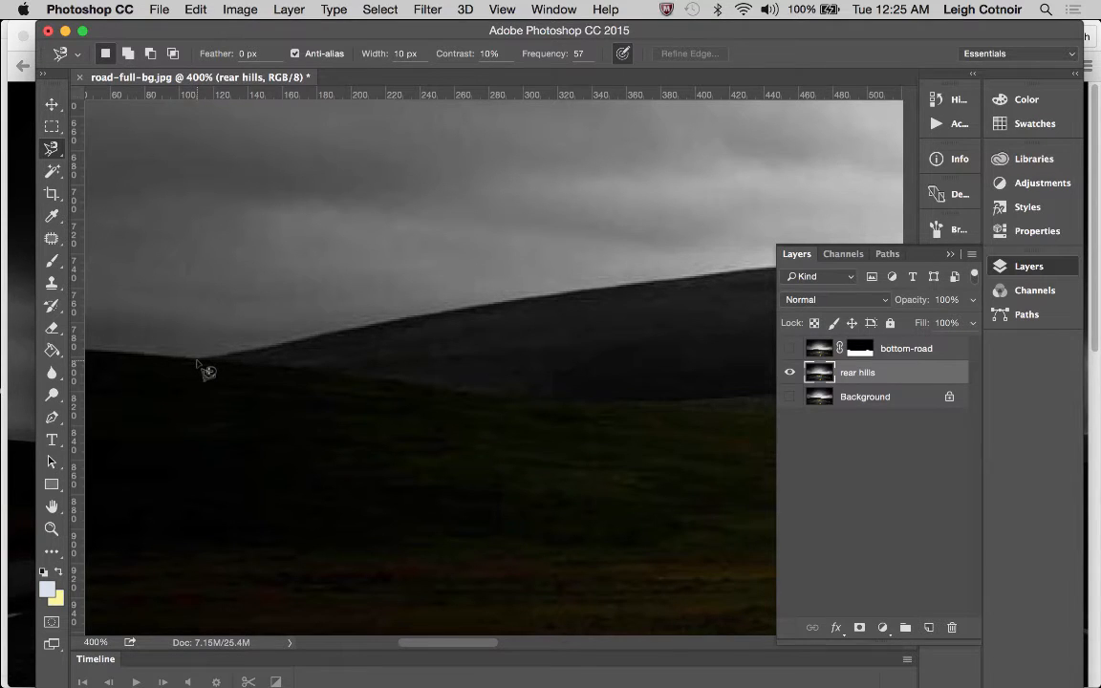
left_click(202, 360)
Collapse the Layers panel, undock the panel group from the hills, and add the rest of the large hill's ridge to the selection
left_click(951, 254)
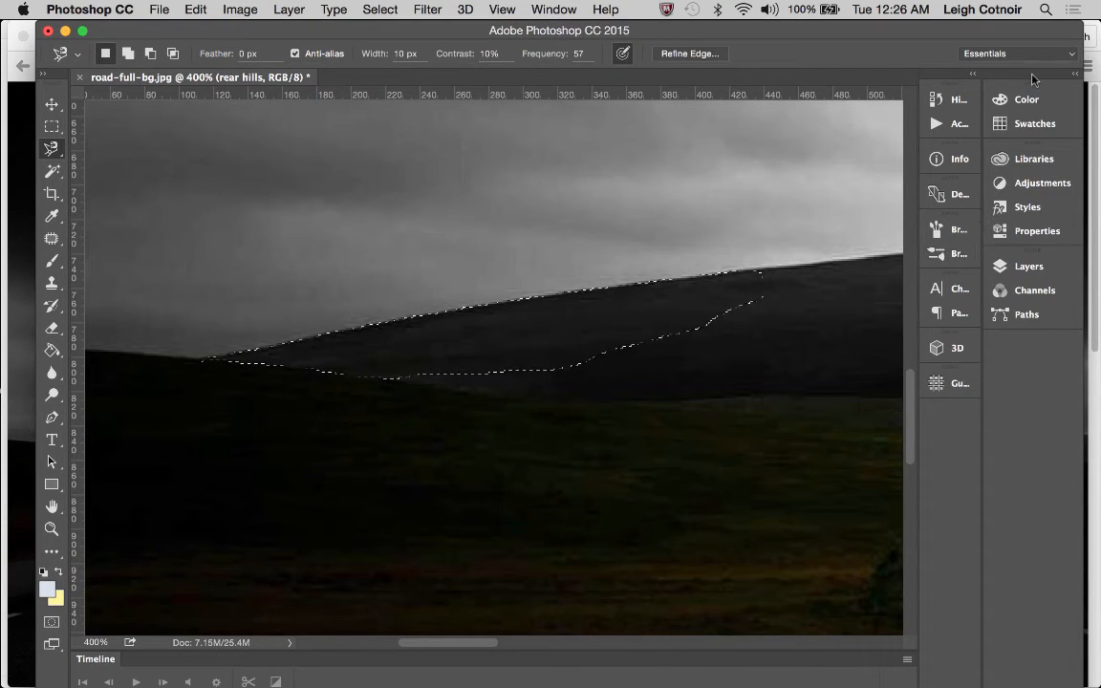
left_click_drag(1031, 73, 707, 498)
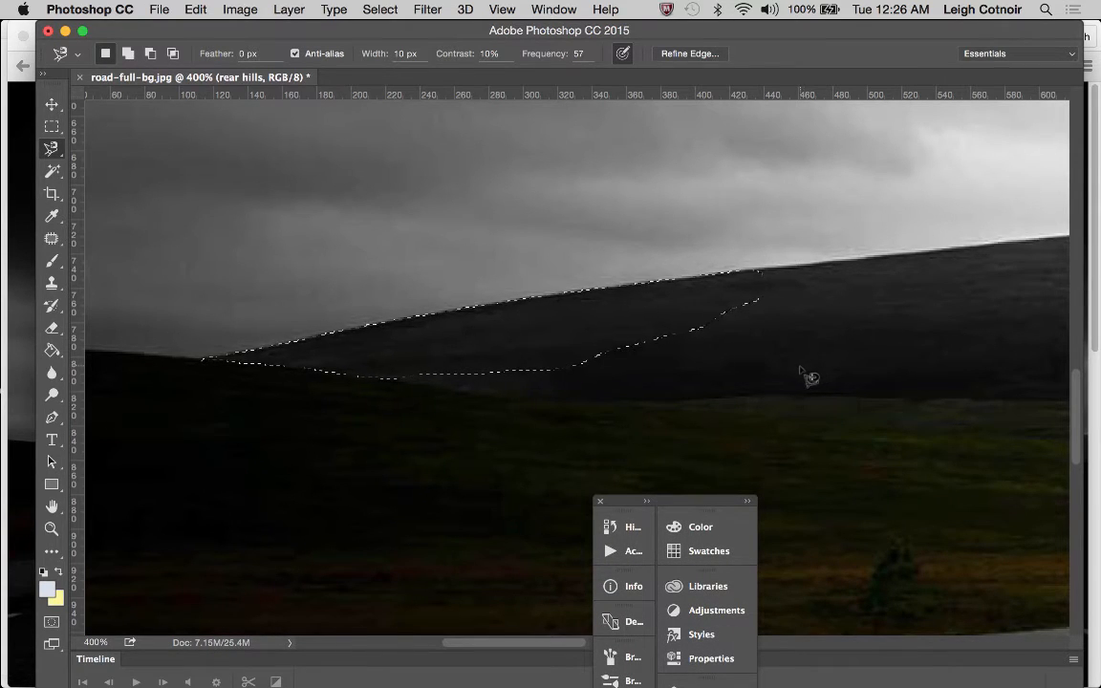
scroll(812, 376, "down", 2)
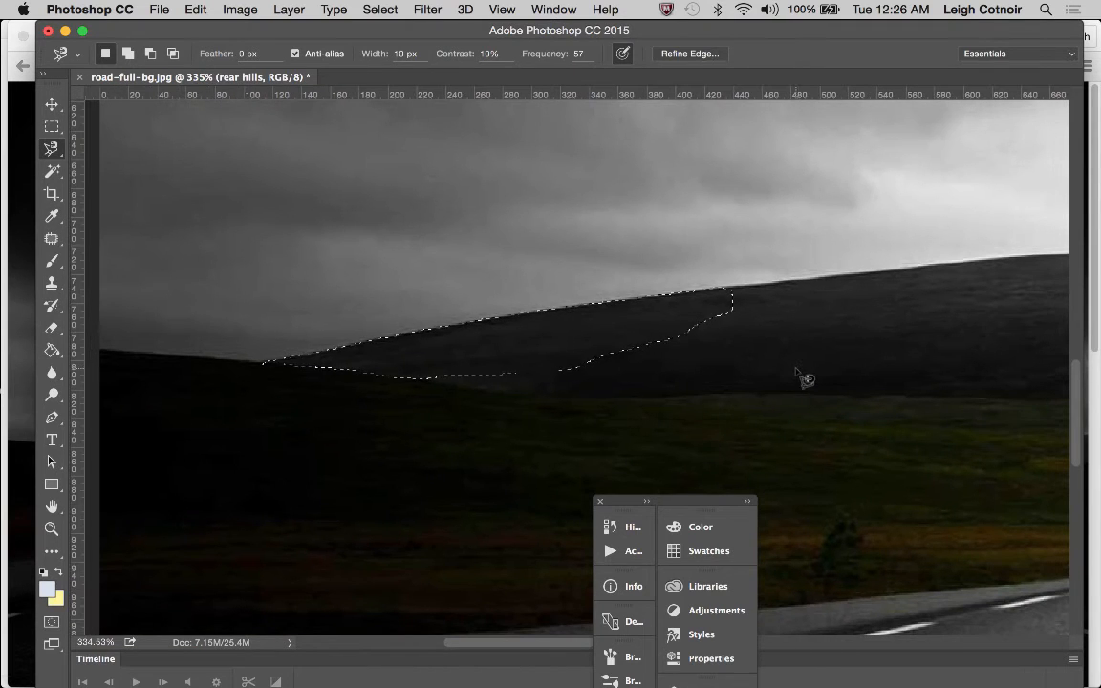
scroll(808, 378, "down", 2)
scroll(803, 379, "right", 10)
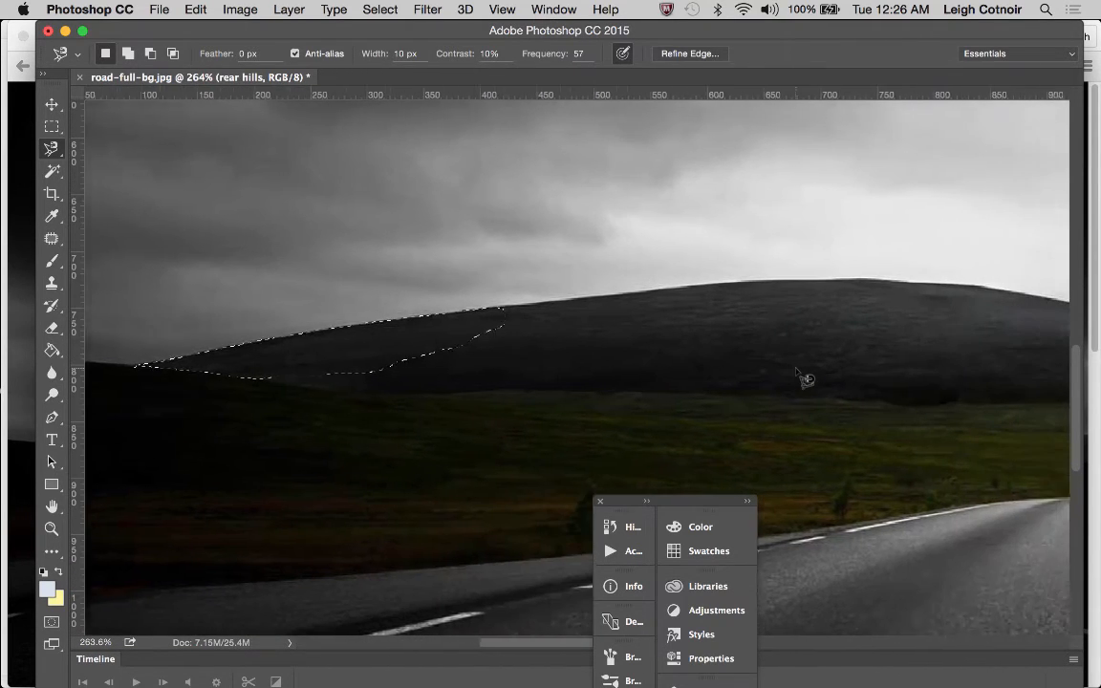
scroll(804, 379, "right", 4)
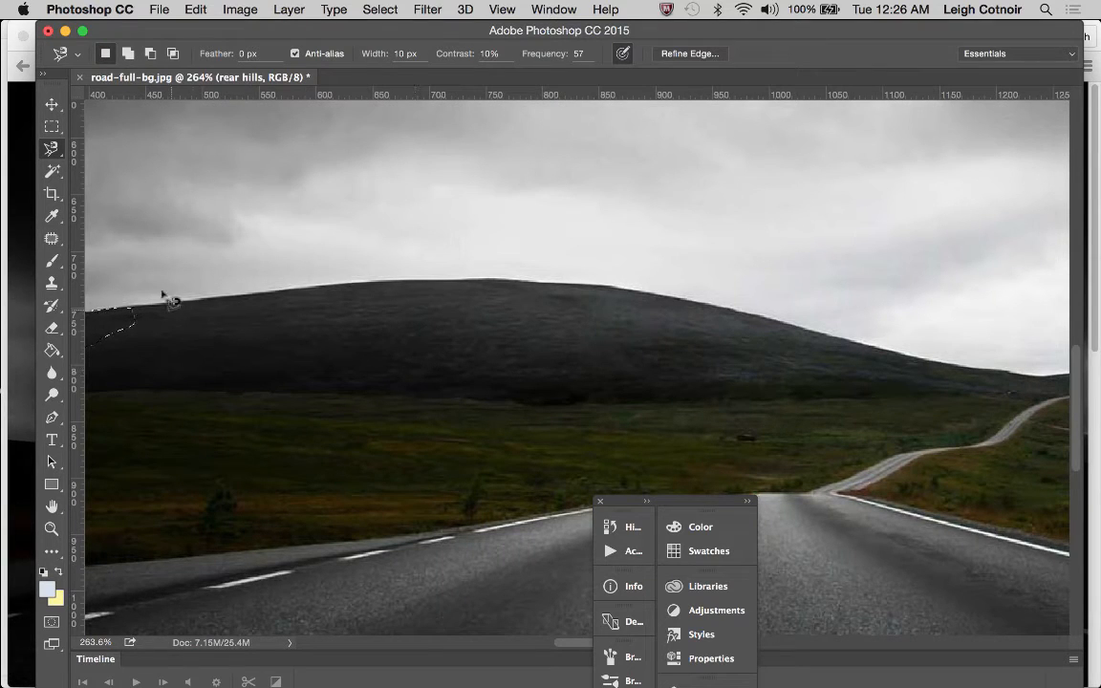
key("shift")
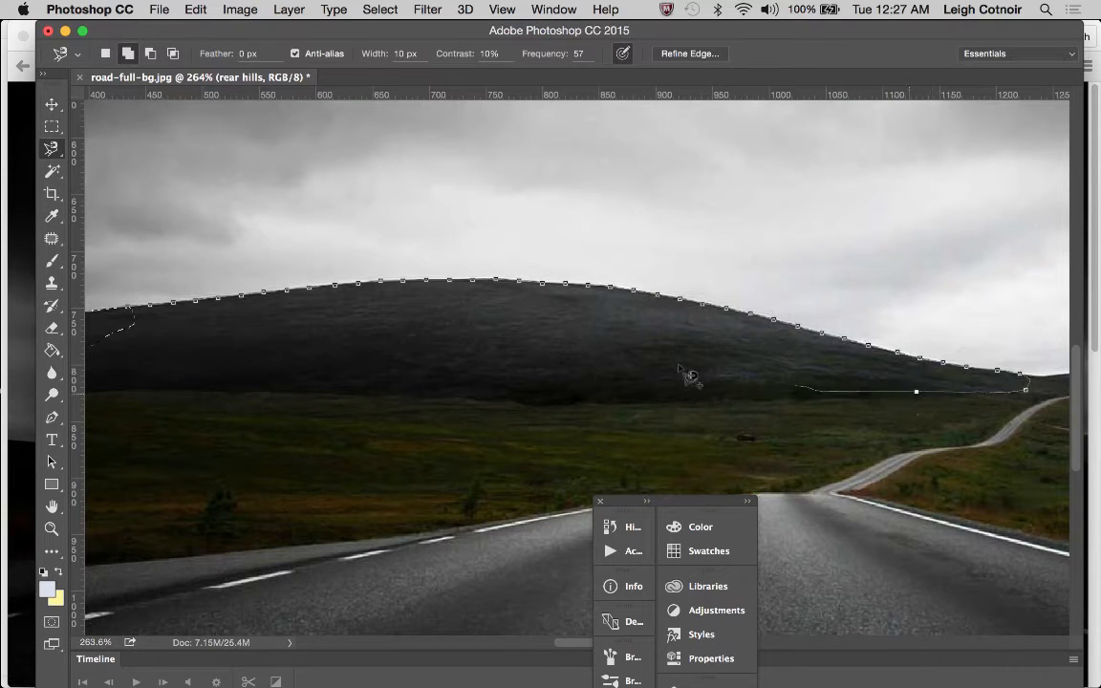
left_click(140, 317)
Add the small hill beyond the winding road to the selection by tracing its ridge with the Magnetic Lasso
scroll(561, 319, "right", 5)
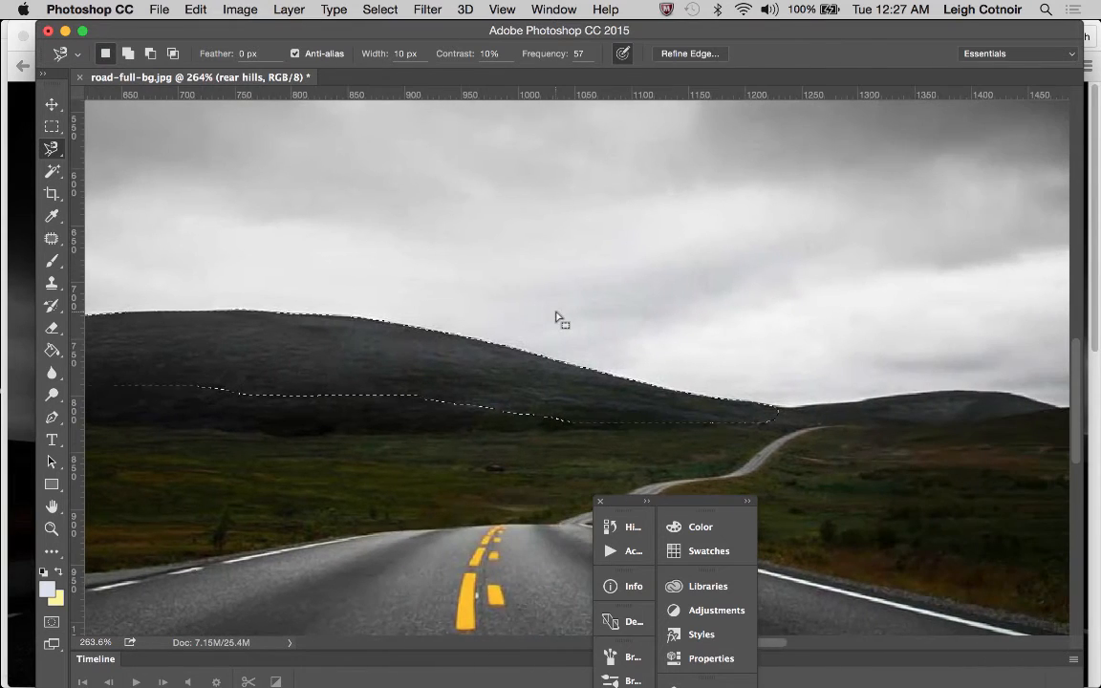
scroll(561, 319, "right", 10)
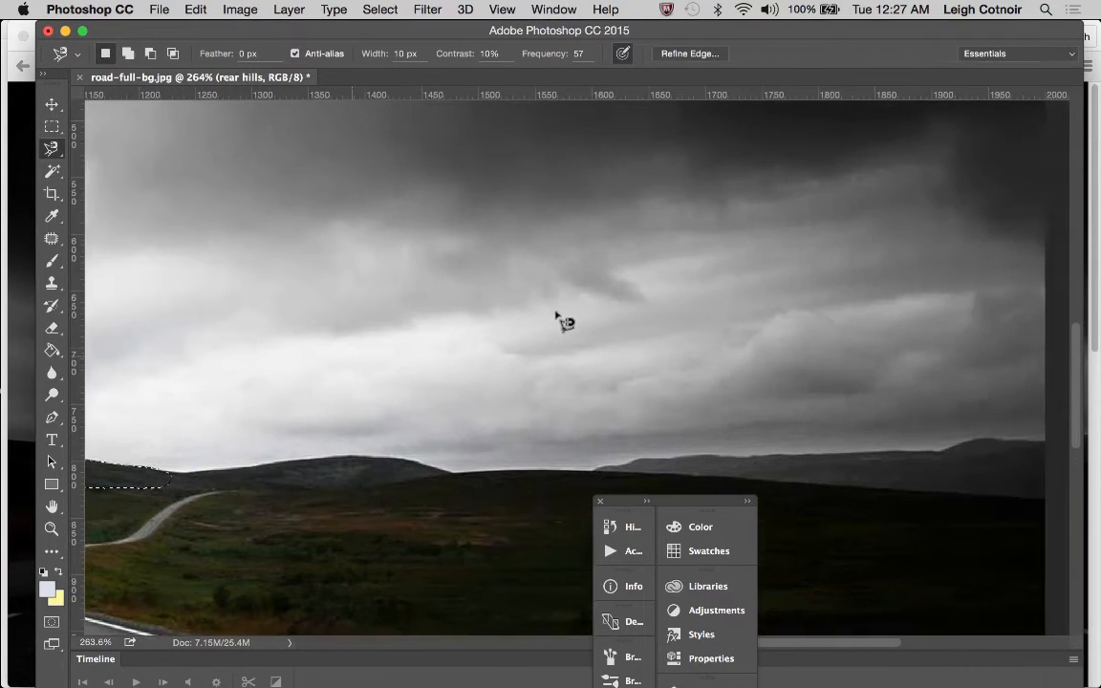
scroll(561, 319, "down", 3)
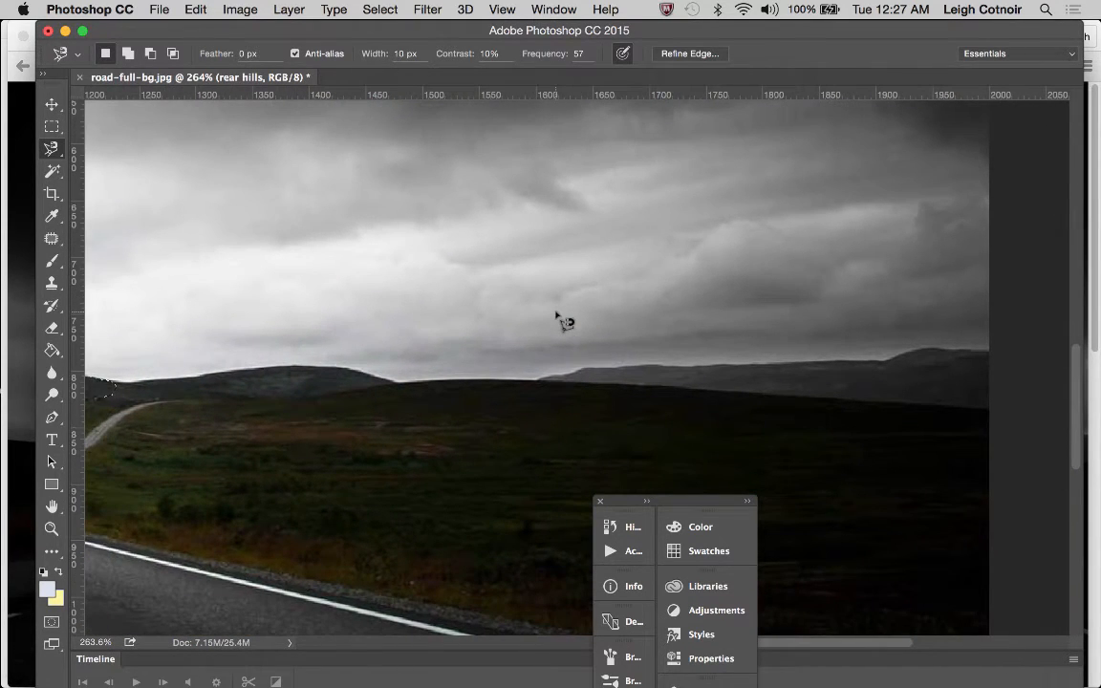
key("shift")
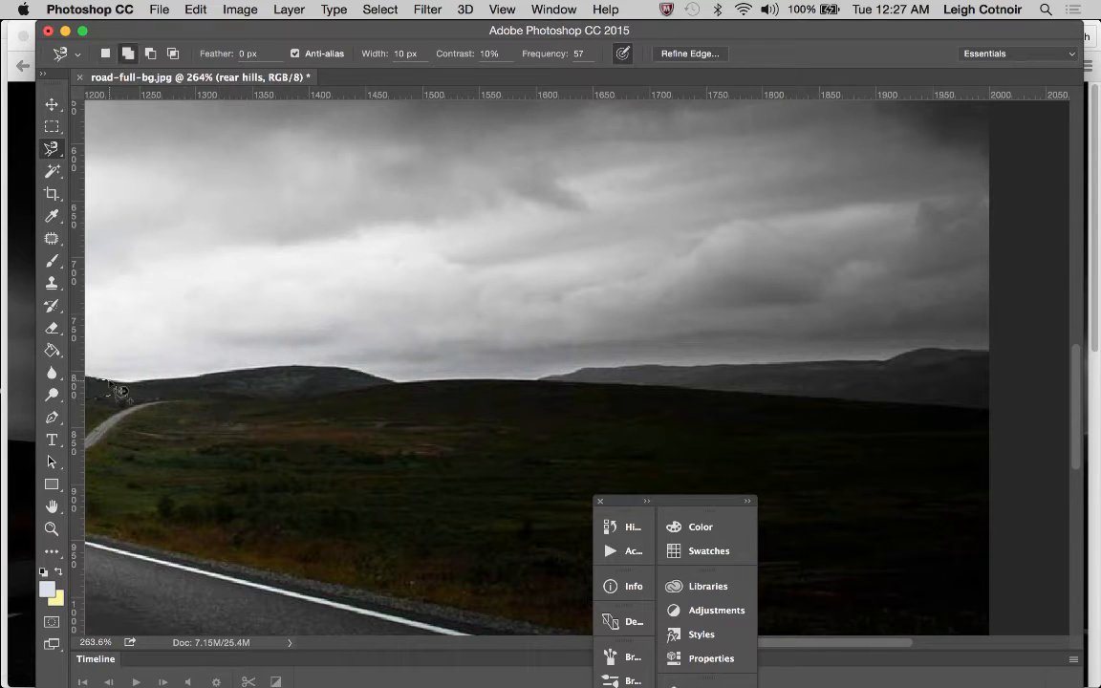
left_click(112, 382)
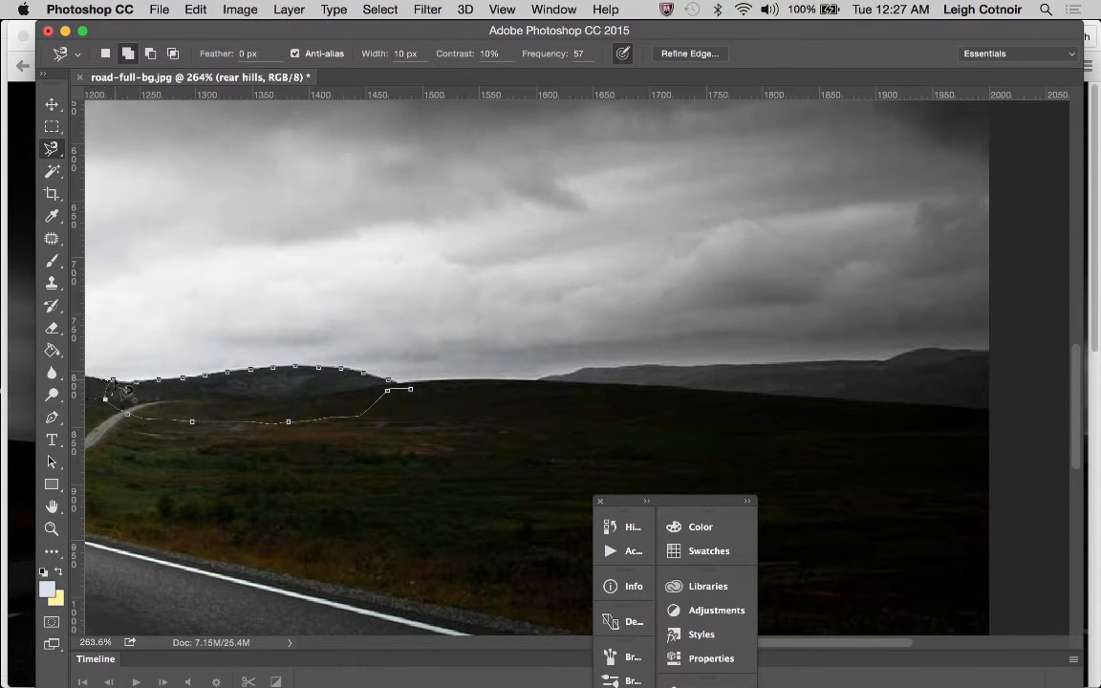
left_click(113, 381)
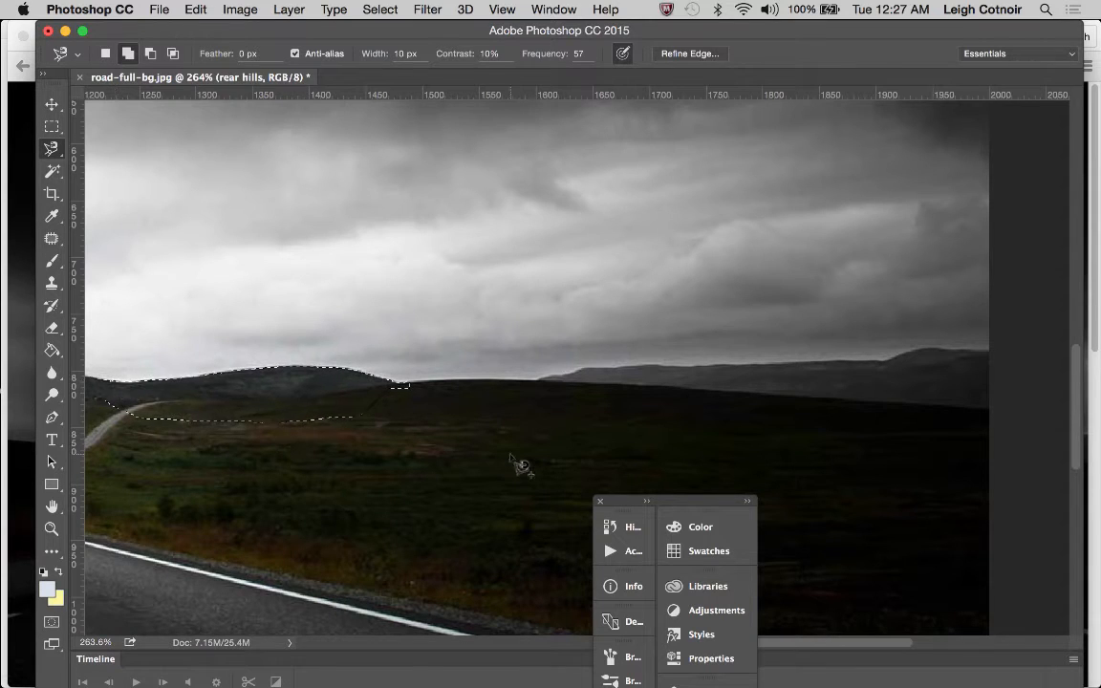
Add the distant hills to the selection, tracing their ridge to the photo's right edge with the Magnetic Lasso
scroll(581, 407, "right", 5)
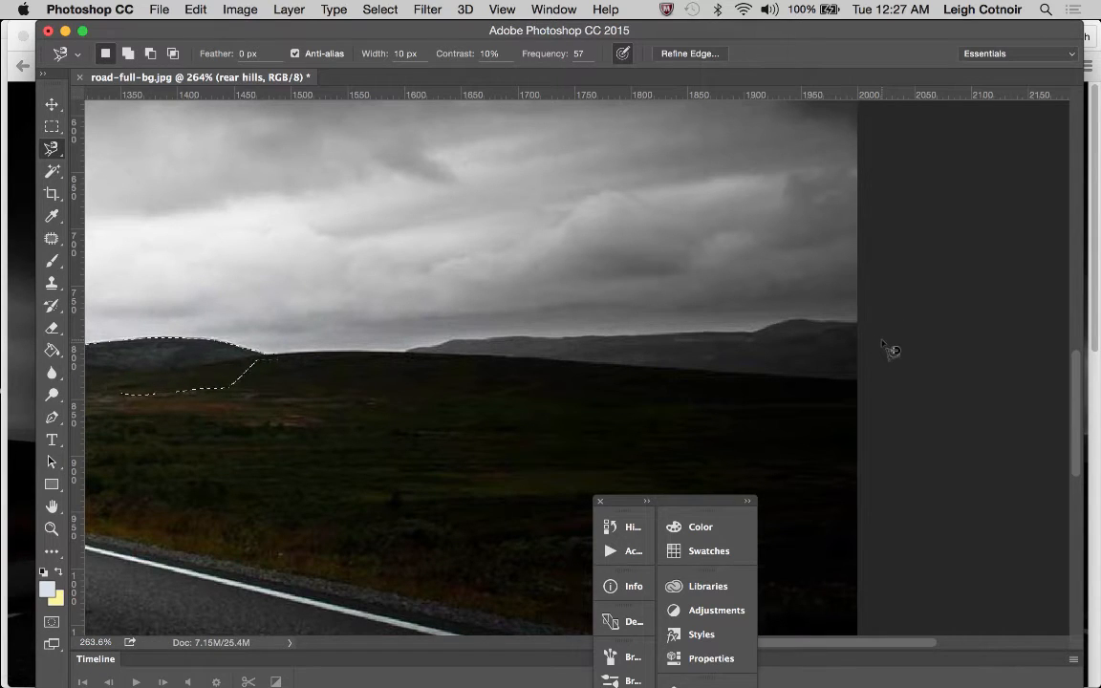
key("shift")
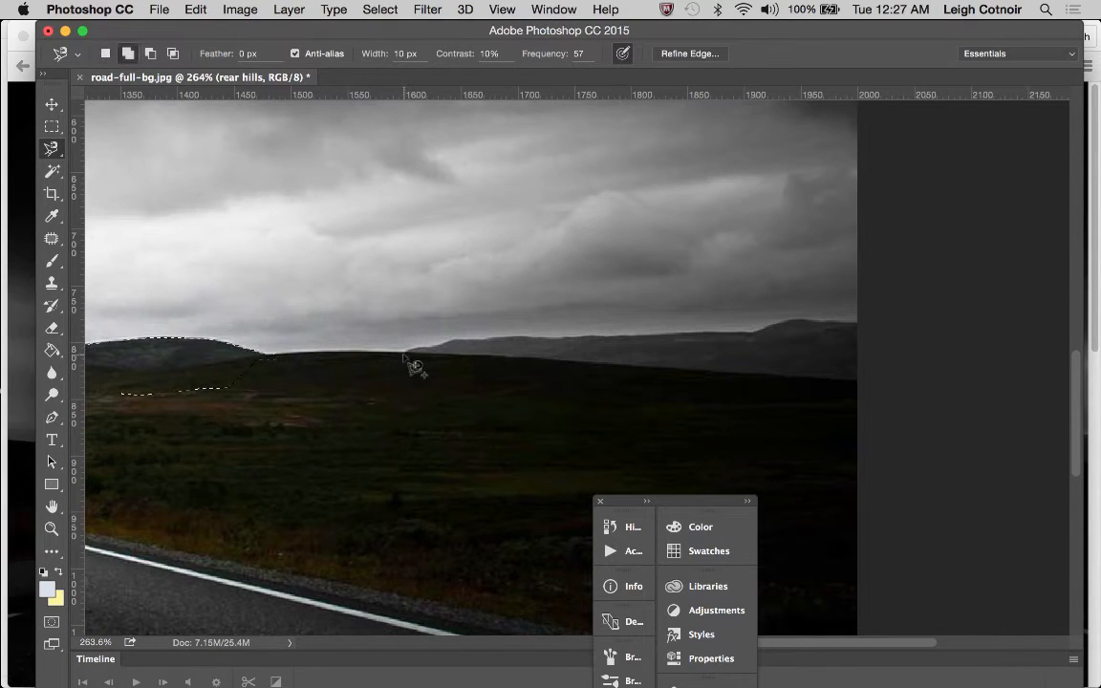
left_click(406, 352)
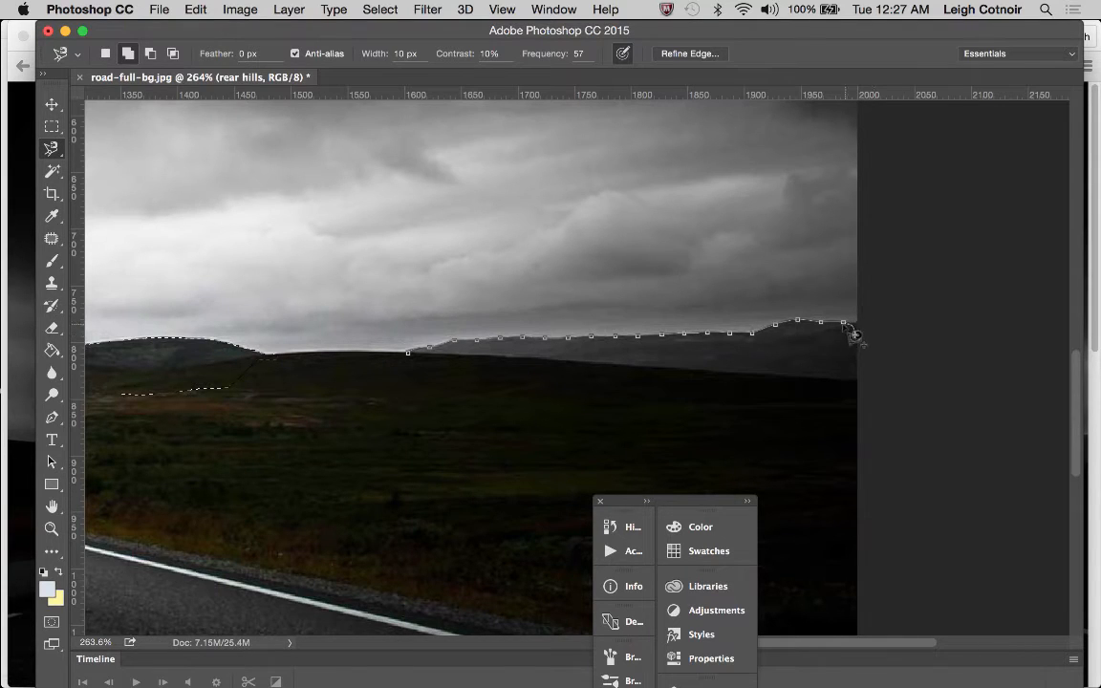
left_click(855, 333)
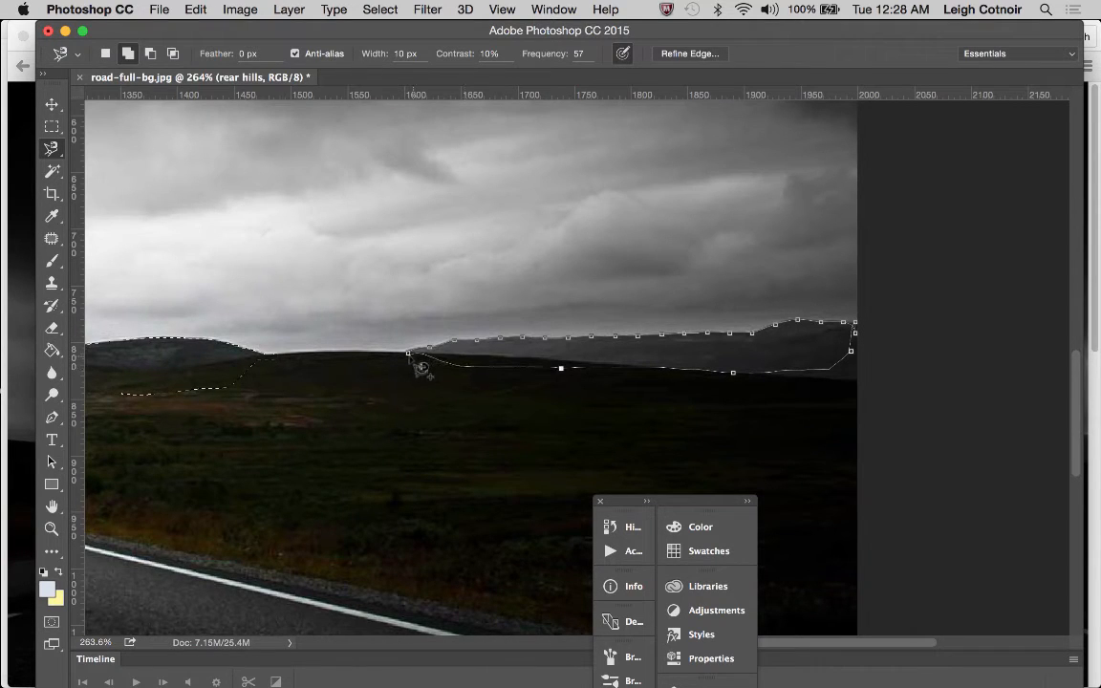
left_click(420, 365)
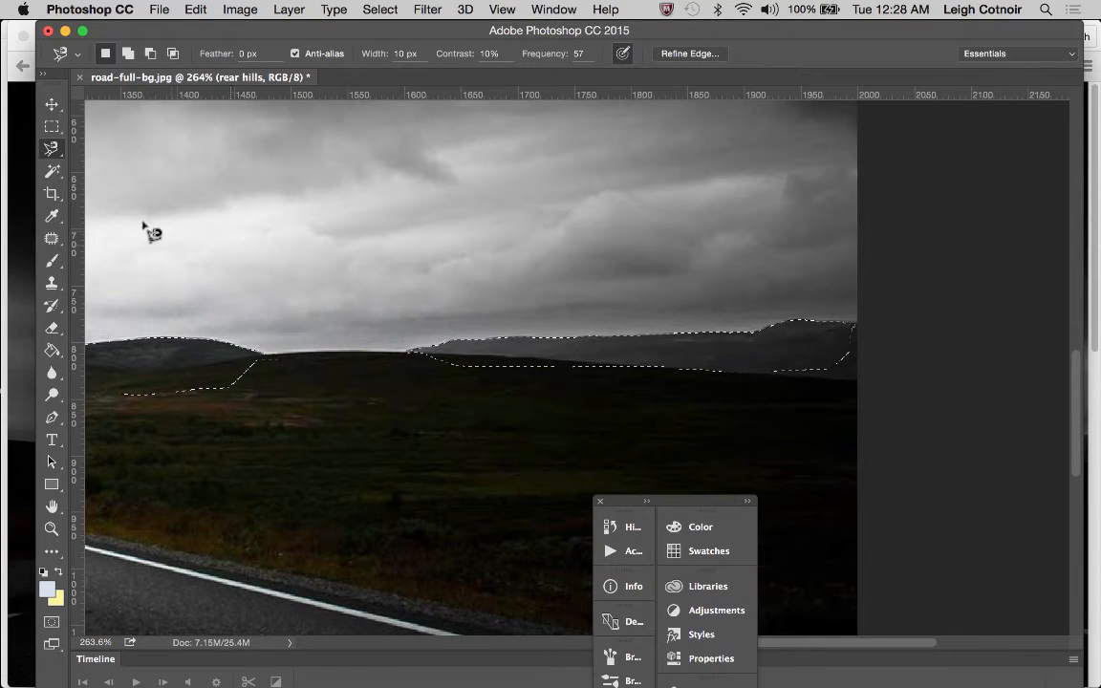
Extend the distant hills' selection past the photo's right edge and down into the grassland with the Polygonal Lasso
mouse_move(53, 149)
left_mouse_down()
mouse_move(93, 153)
mouse_move(100, 168)
left_mouse_up()
key("shift")
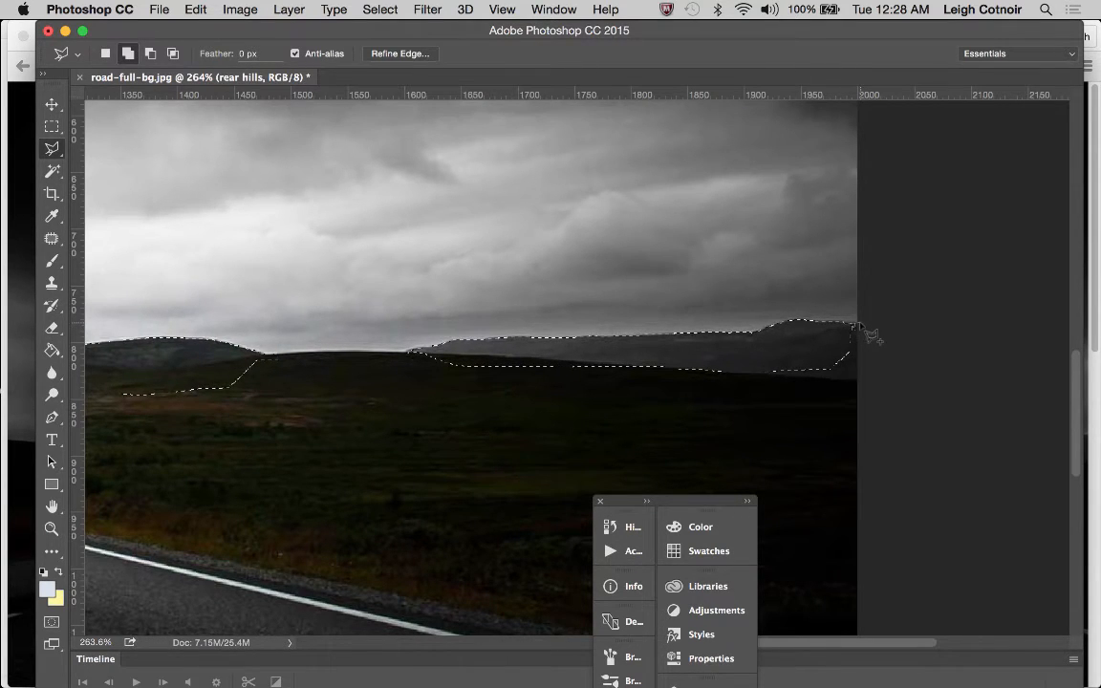
left_click(860, 326)
left_click(864, 389)
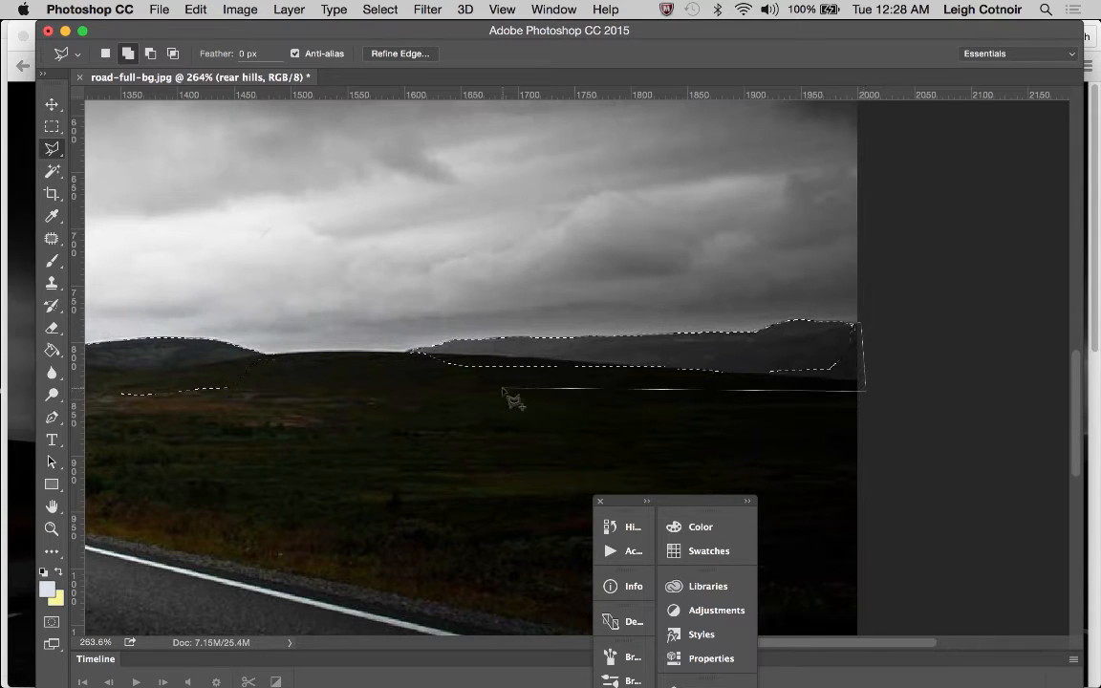
left_click(377, 382)
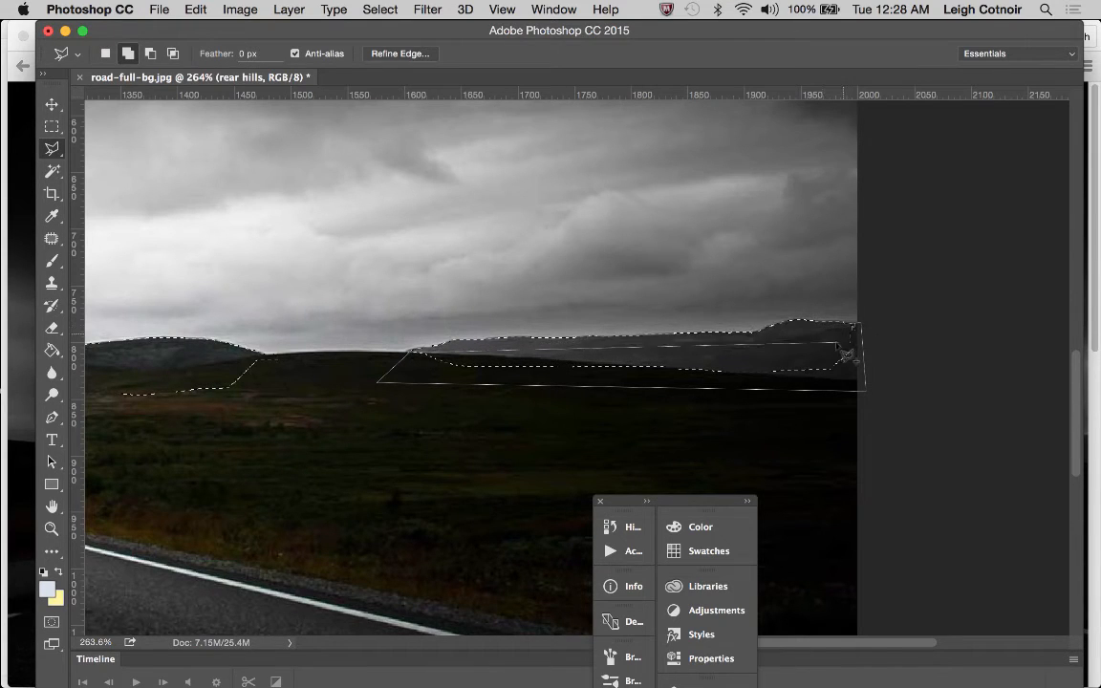
left_click(853, 329)
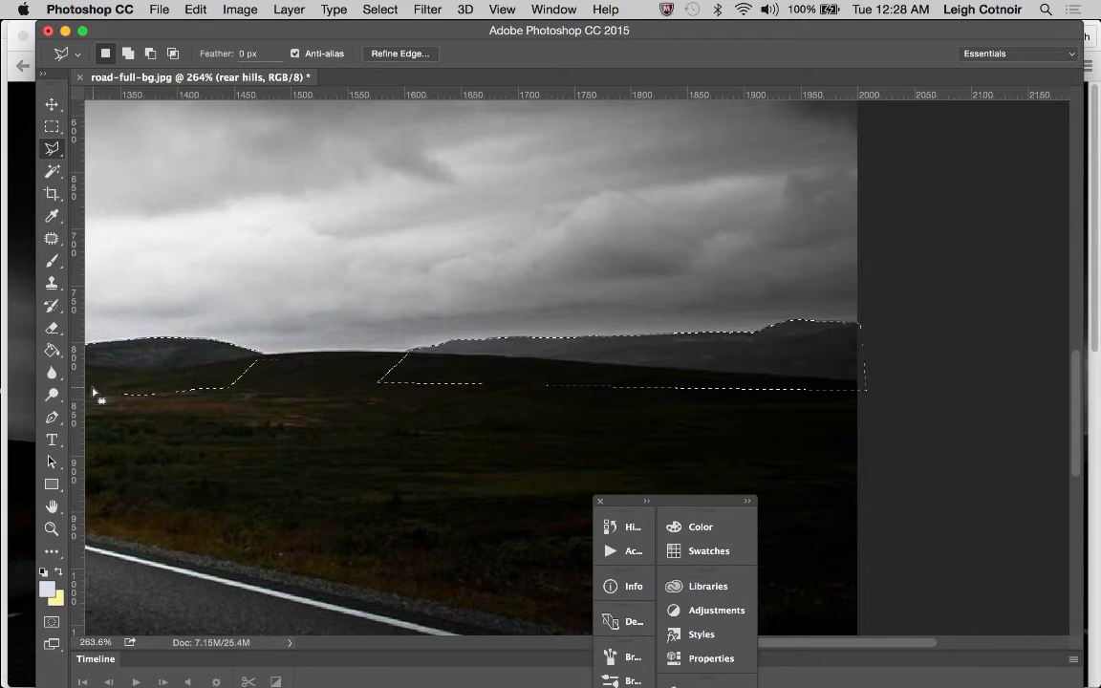
Add the missed sliver at the distant hills' left tip, where the ridge meets the grassland, using the Polygonal Lasso at 800% zoom
left_click(51, 528)
left_click(449, 351)
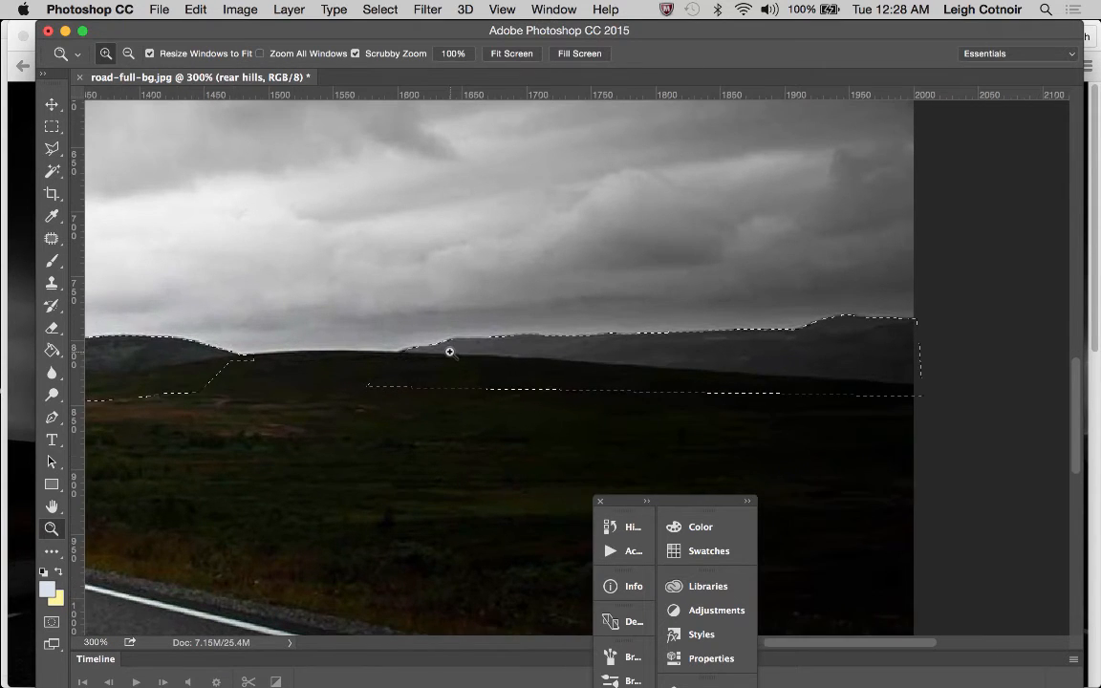
left_click(413, 356)
left_click(414, 356)
left_click(413, 355)
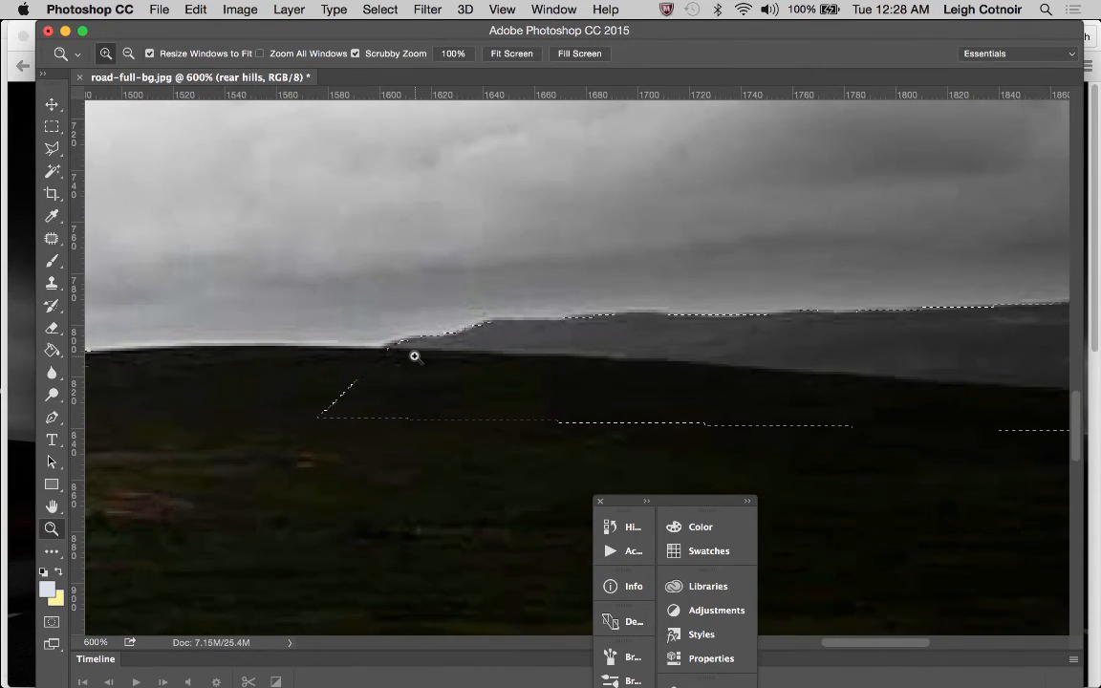
left_click(413, 356)
left_click(403, 357)
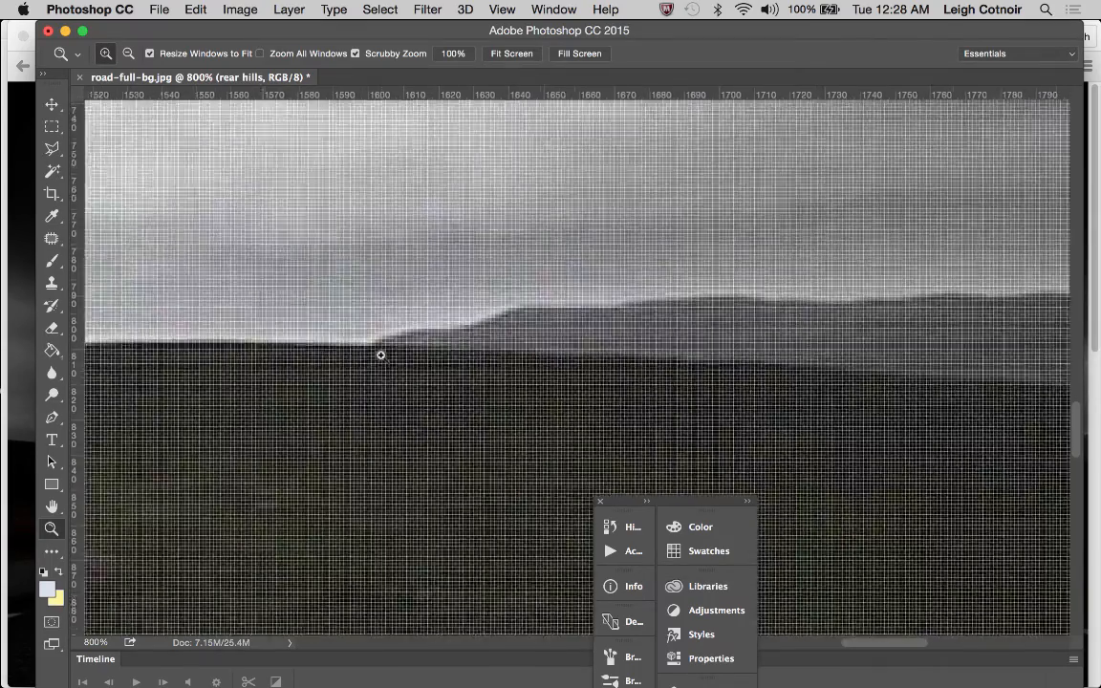
left_click(380, 354)
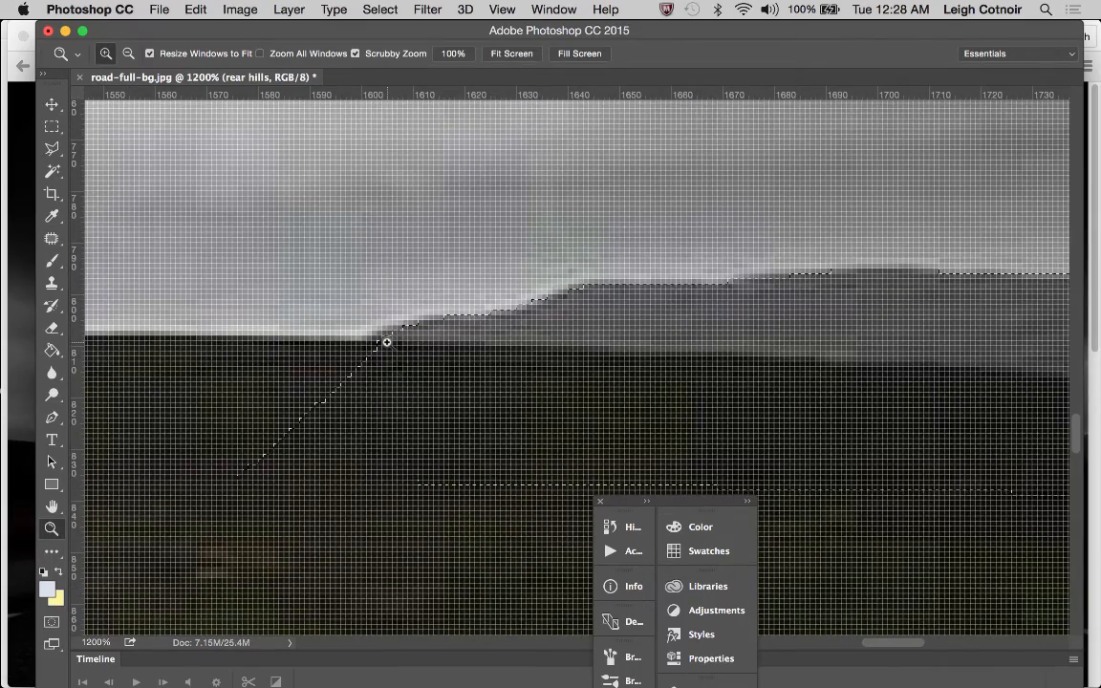
left_click(391, 338, "alt")
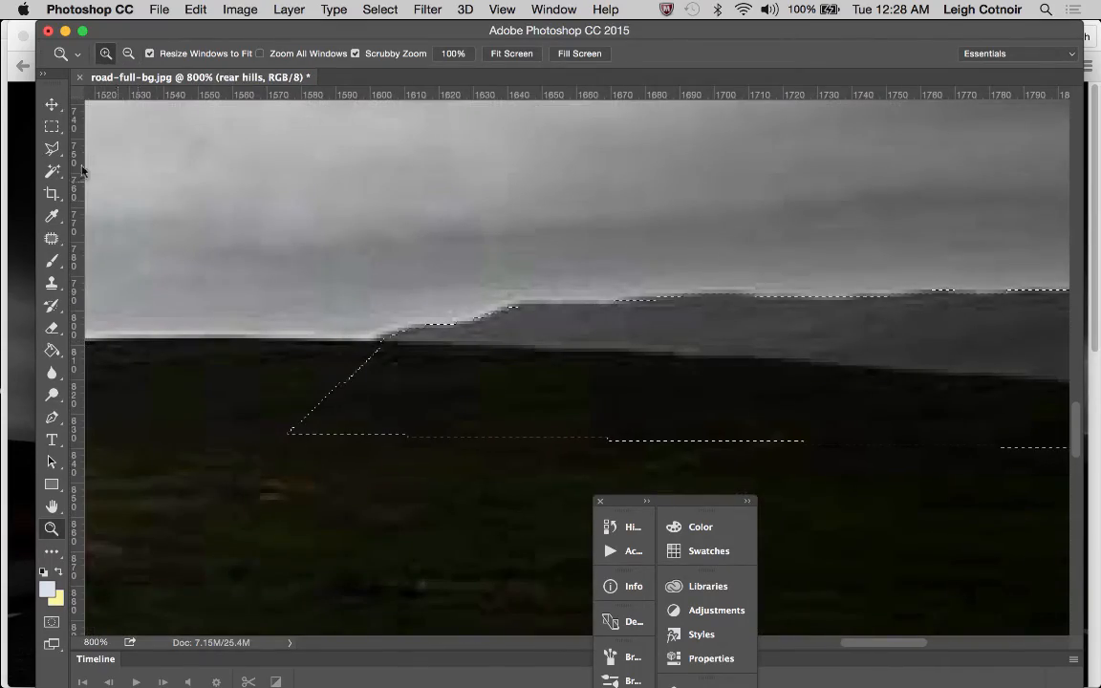
left_click(52, 148)
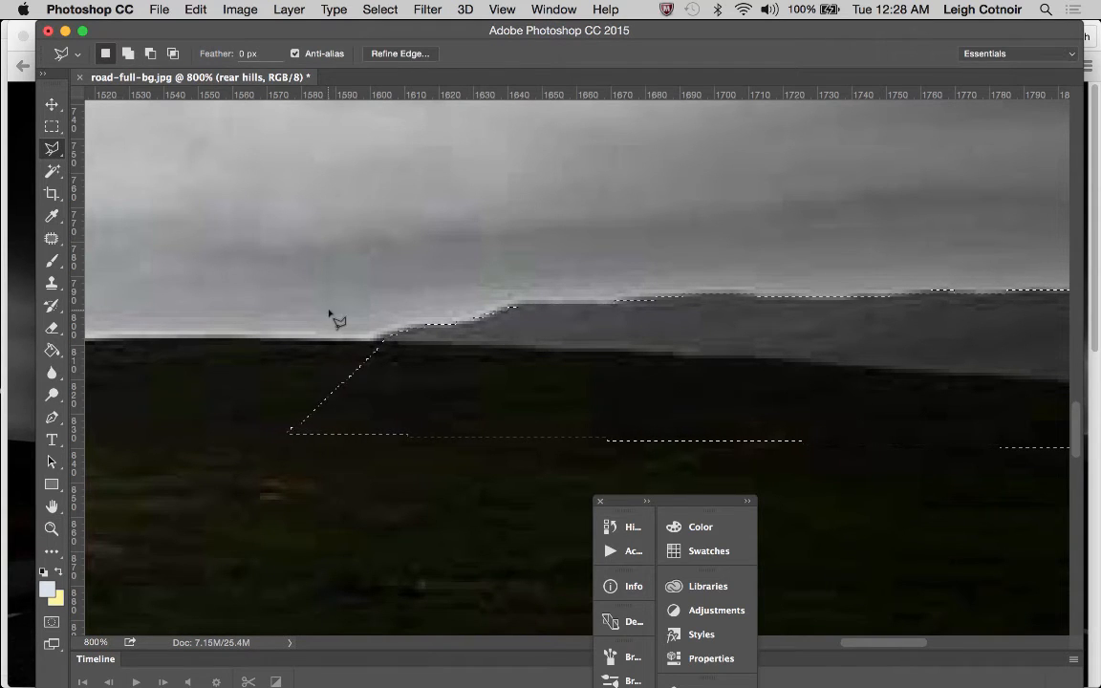
key("shift")
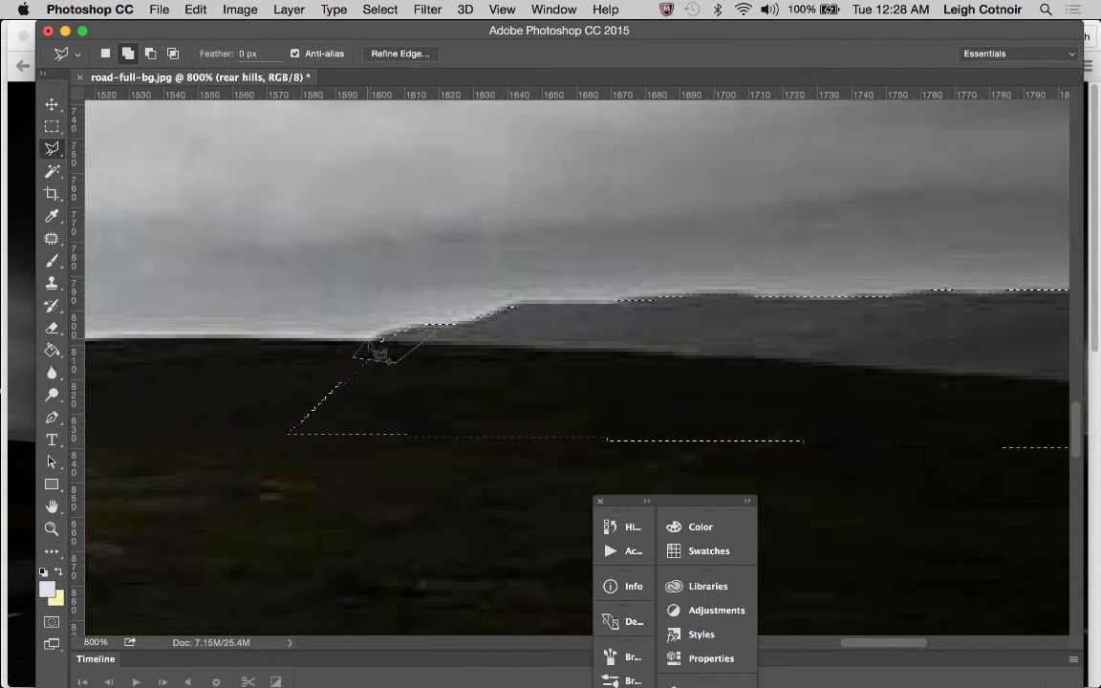
left_click(384, 359, "shift")
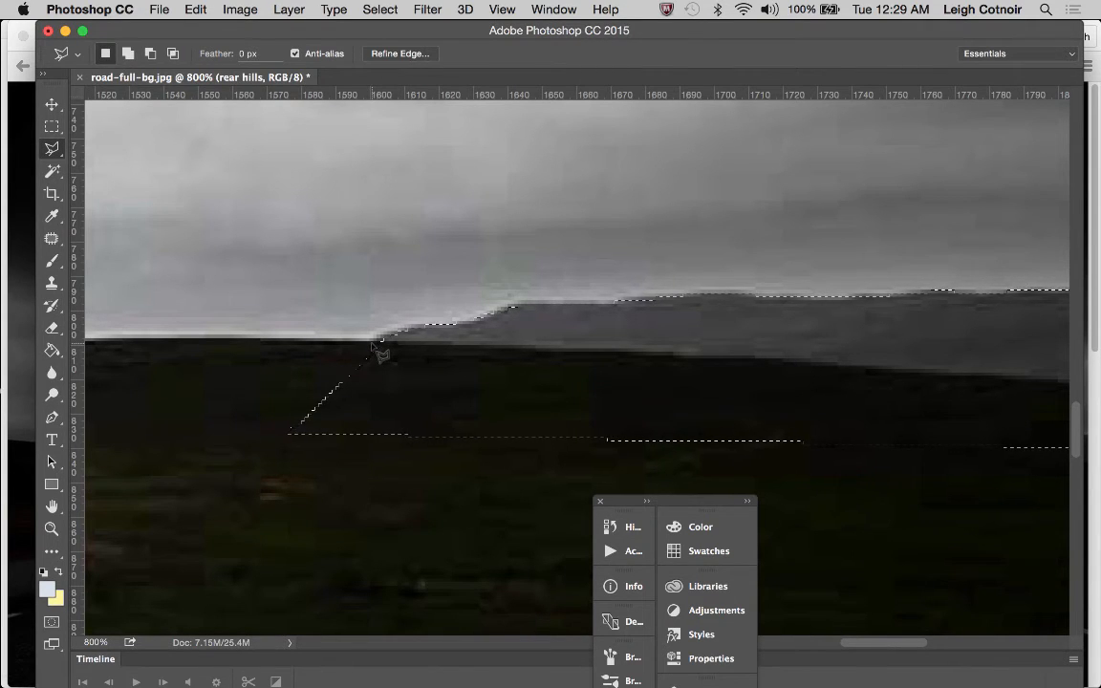
key("shift")
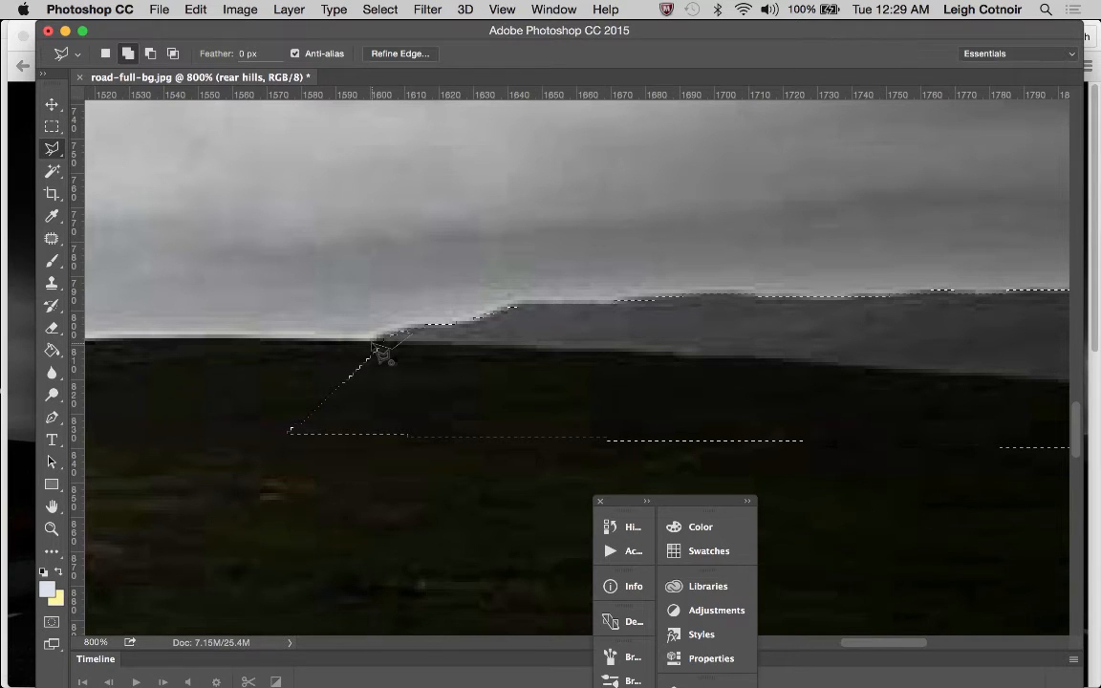
left_click(373, 344)
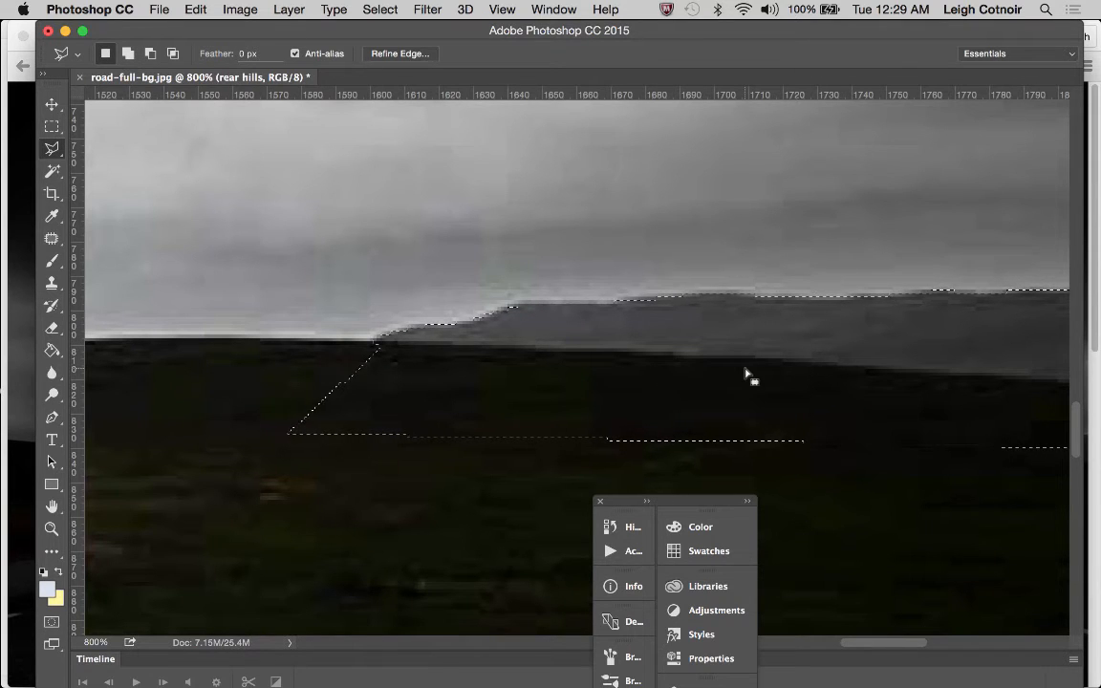
Add the missed corner of the distant hills at the photo's right edge to the selection with the Polygonal Lasso
scroll(745, 375, "right", 10)
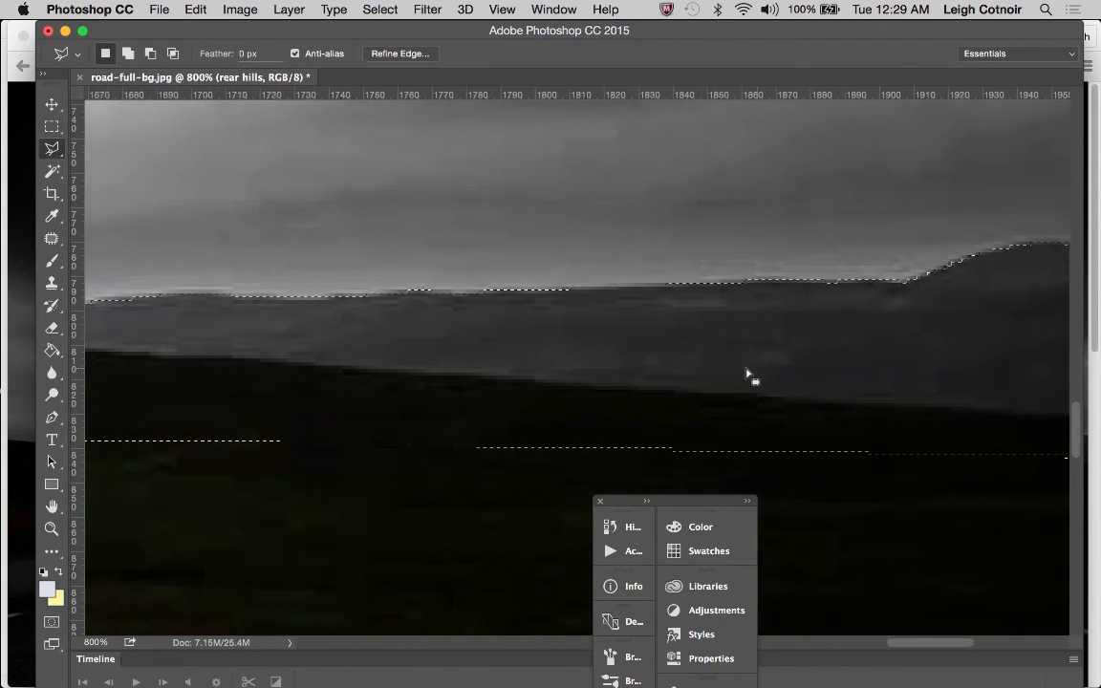
scroll(470, 336, "left", 4)
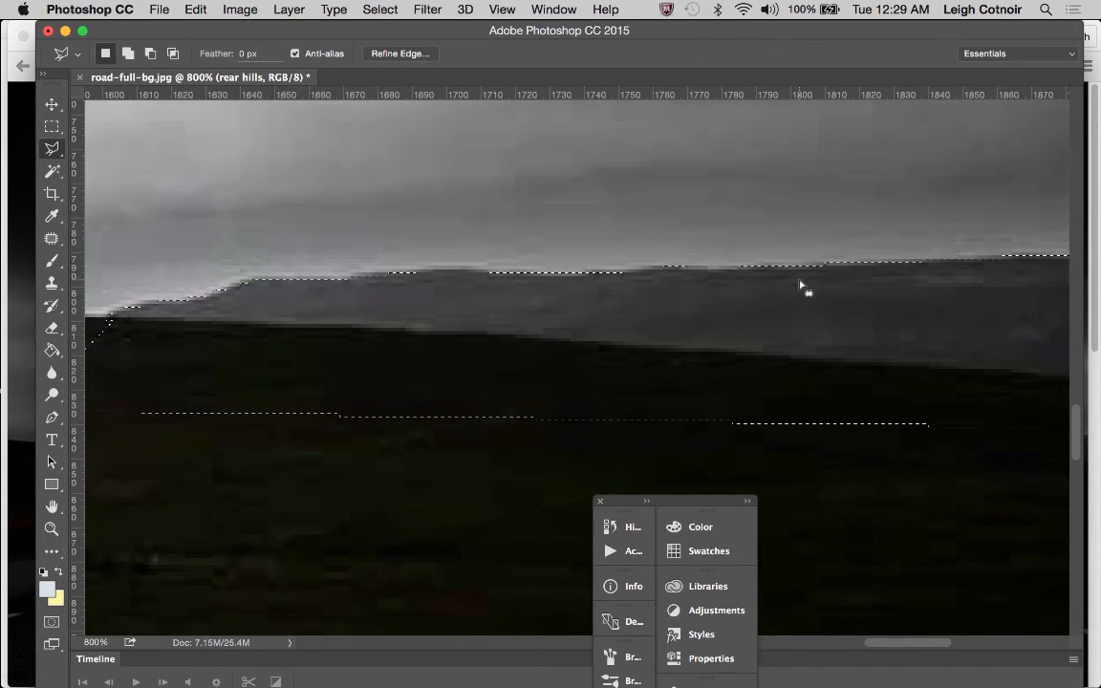
scroll(803, 290, "right", 6)
scroll(804, 289, "up", 2)
scroll(804, 289, "right", 5)
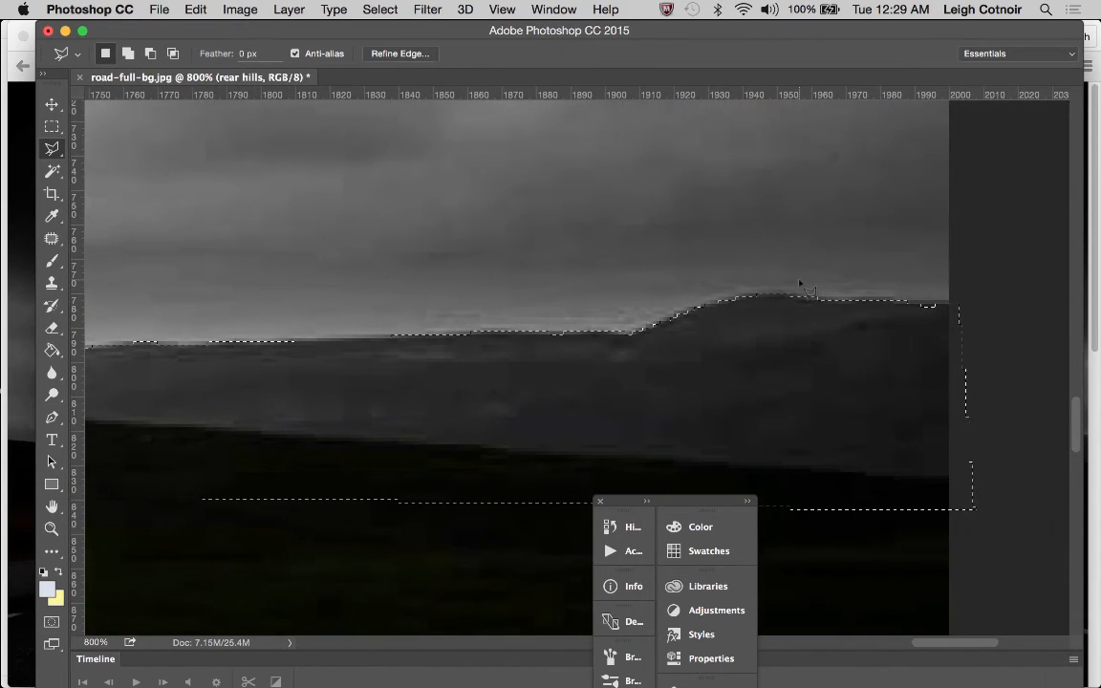
key("shift")
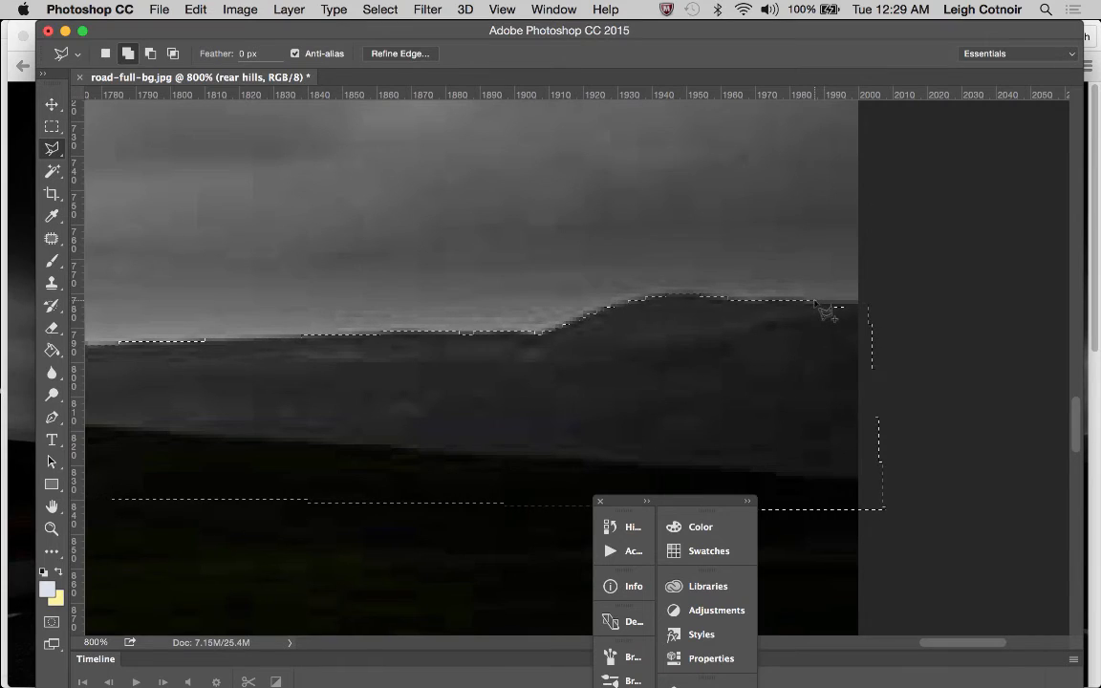
left_click(865, 304)
left_click(867, 372)
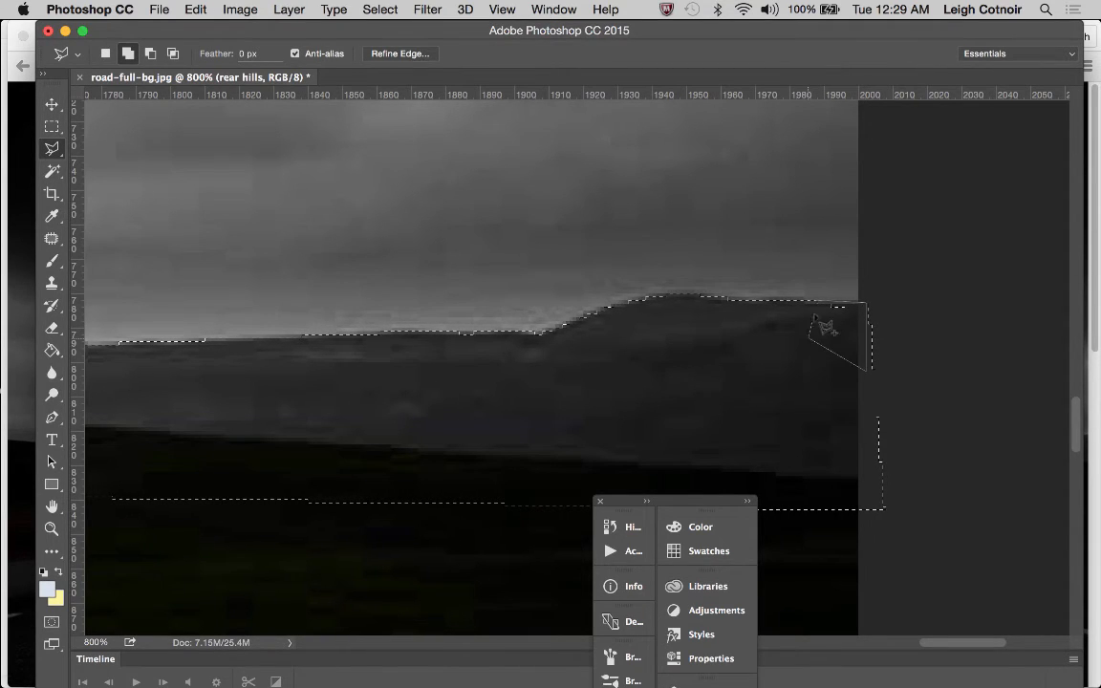
left_click(827, 312)
Add a small triangle beneath the large hill's left tip, where it meets the grassland, to the selection with the Polygonal Lasso
scroll(564, 386, "left", 15)
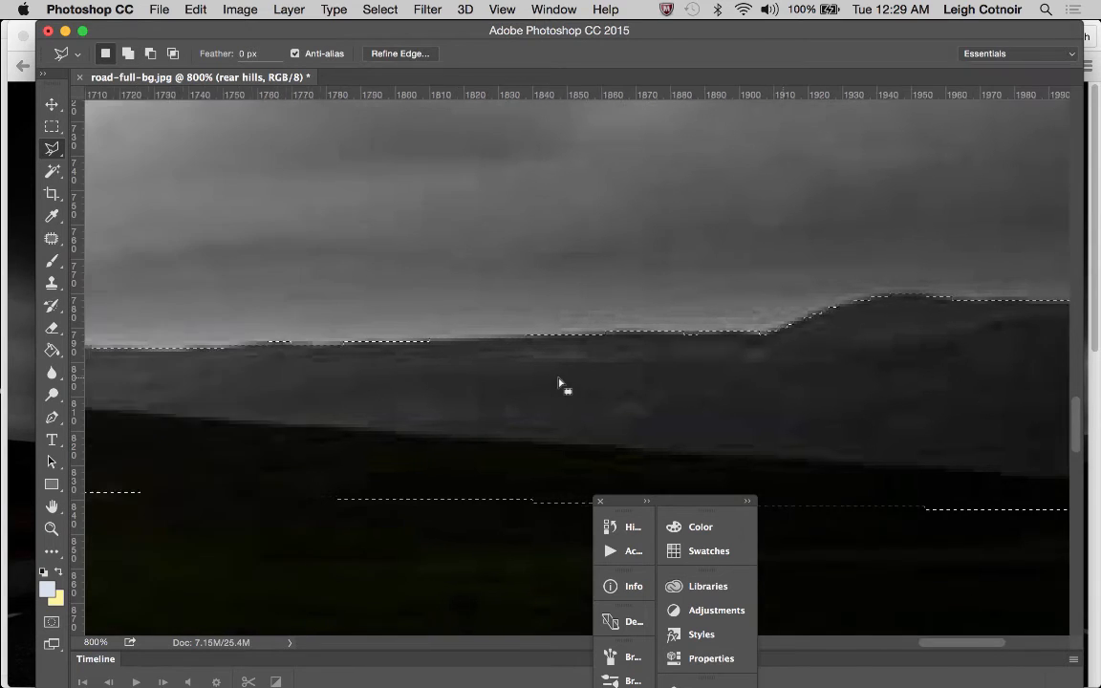
scroll(565, 386, "left", 10)
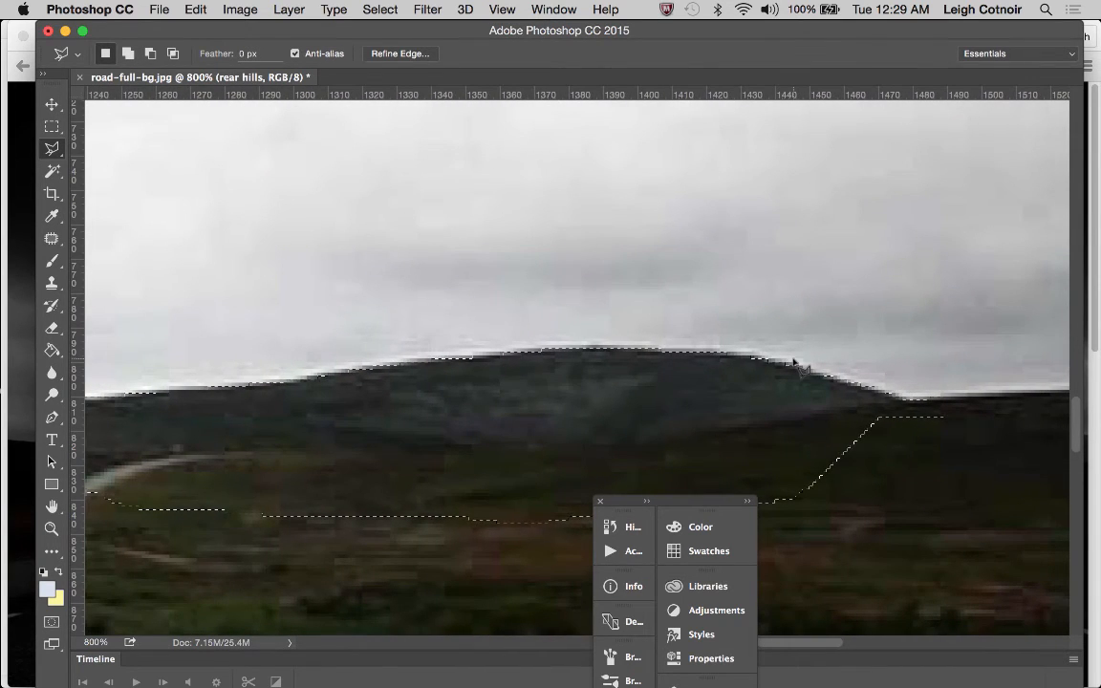
scroll(482, 382, "left", 12)
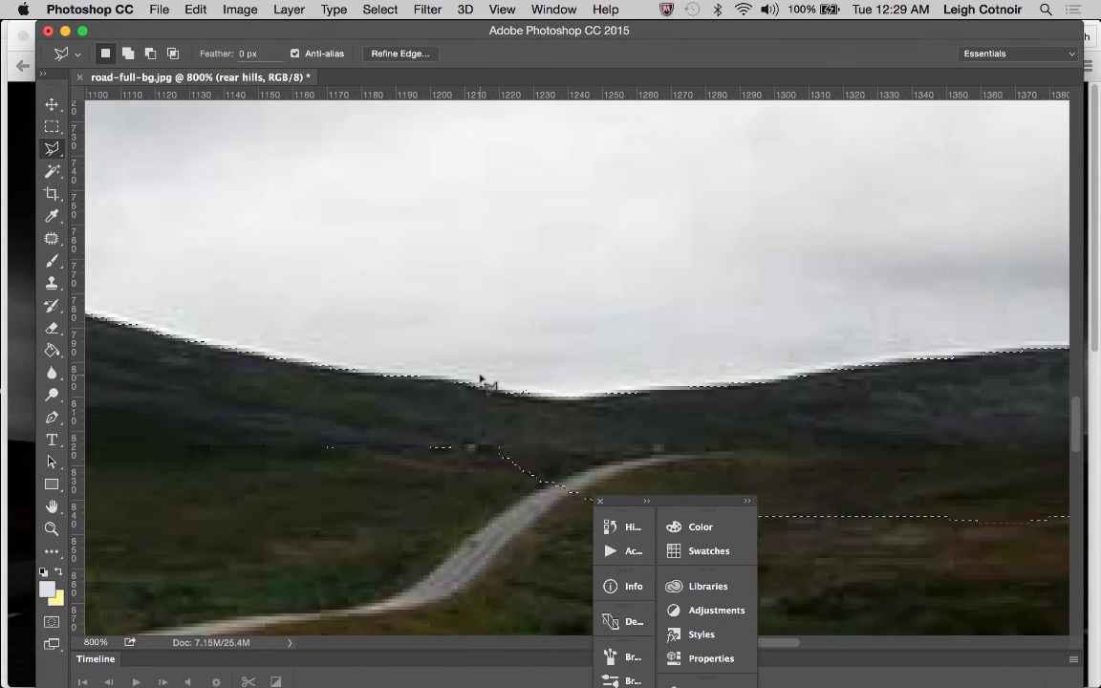
scroll(482, 382, "left", 12)
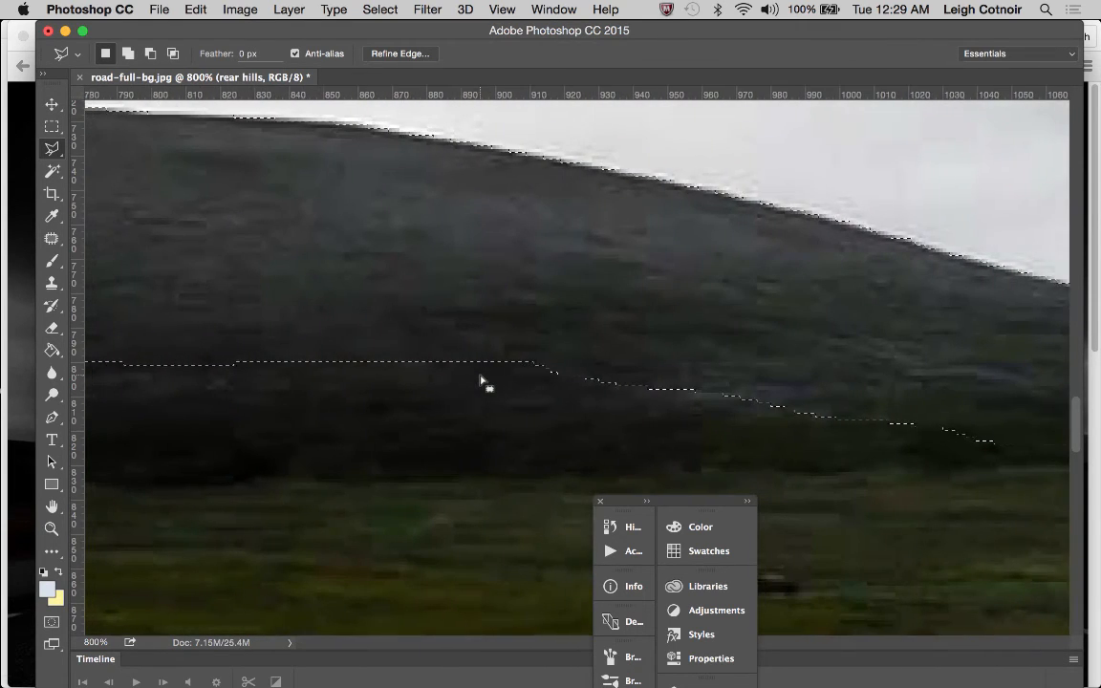
scroll(485, 383, "left", 20)
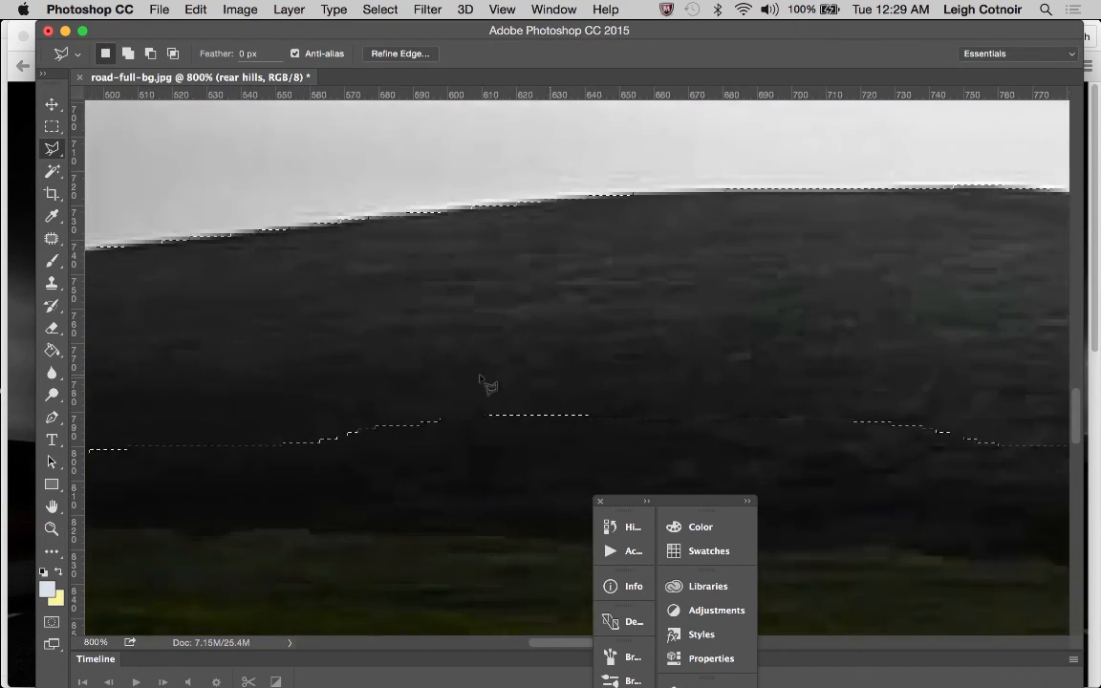
scroll(485, 382, "left", 14)
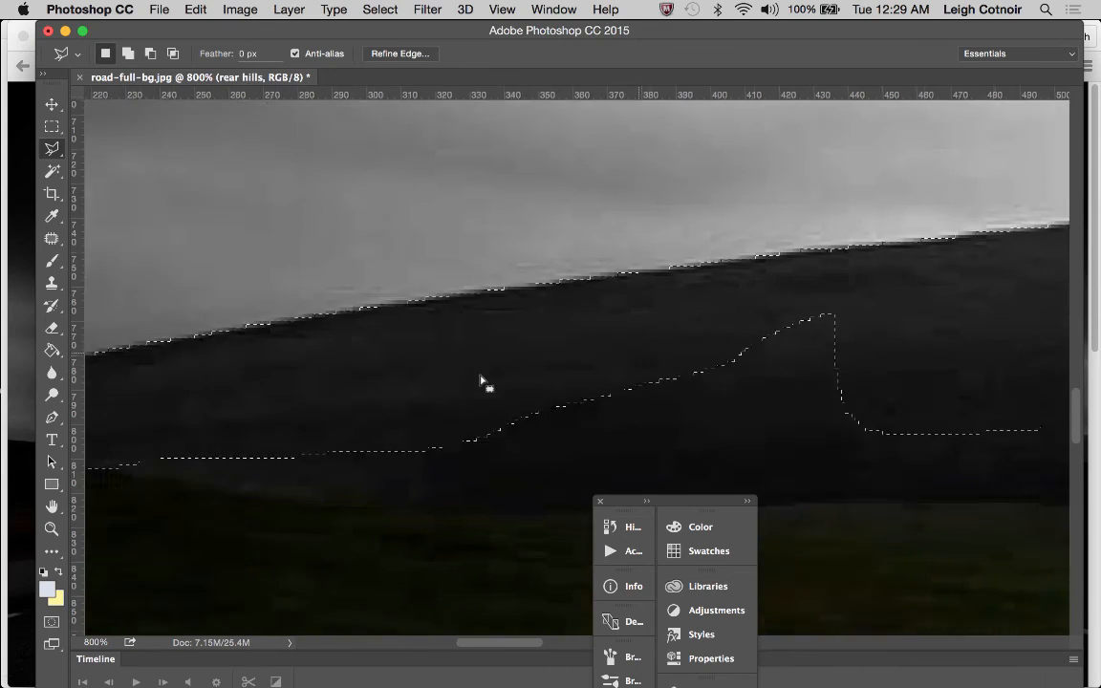
scroll(485, 385, "left", 3)
scroll(486, 385, "right", 6)
scroll(485, 385, "down", 2)
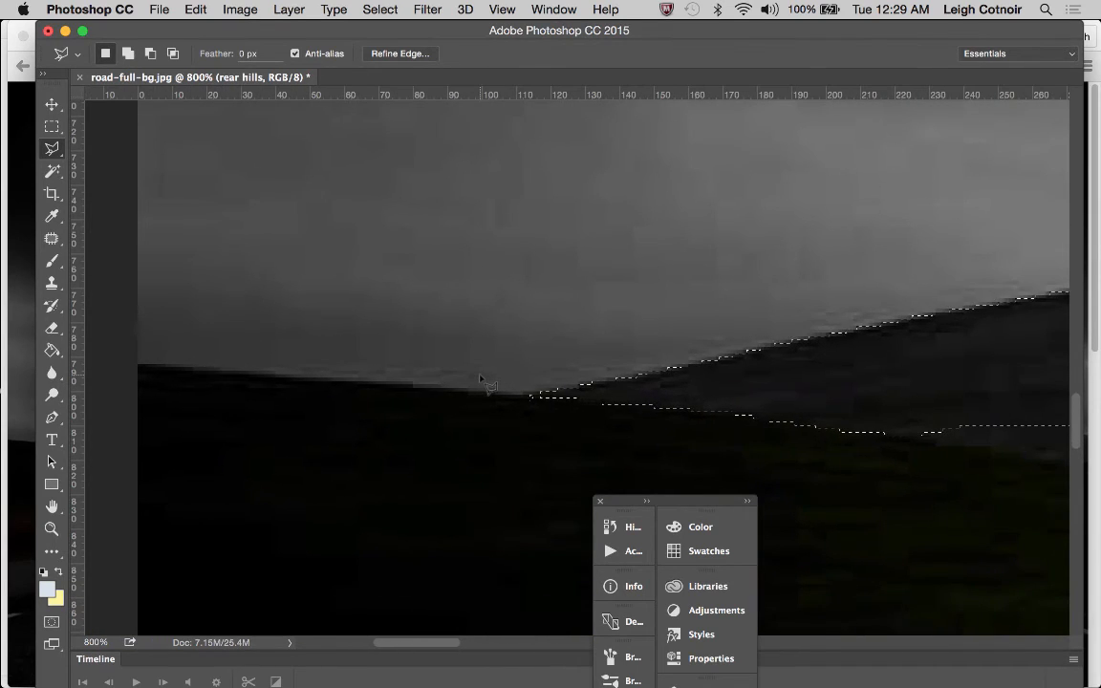
key("shift")
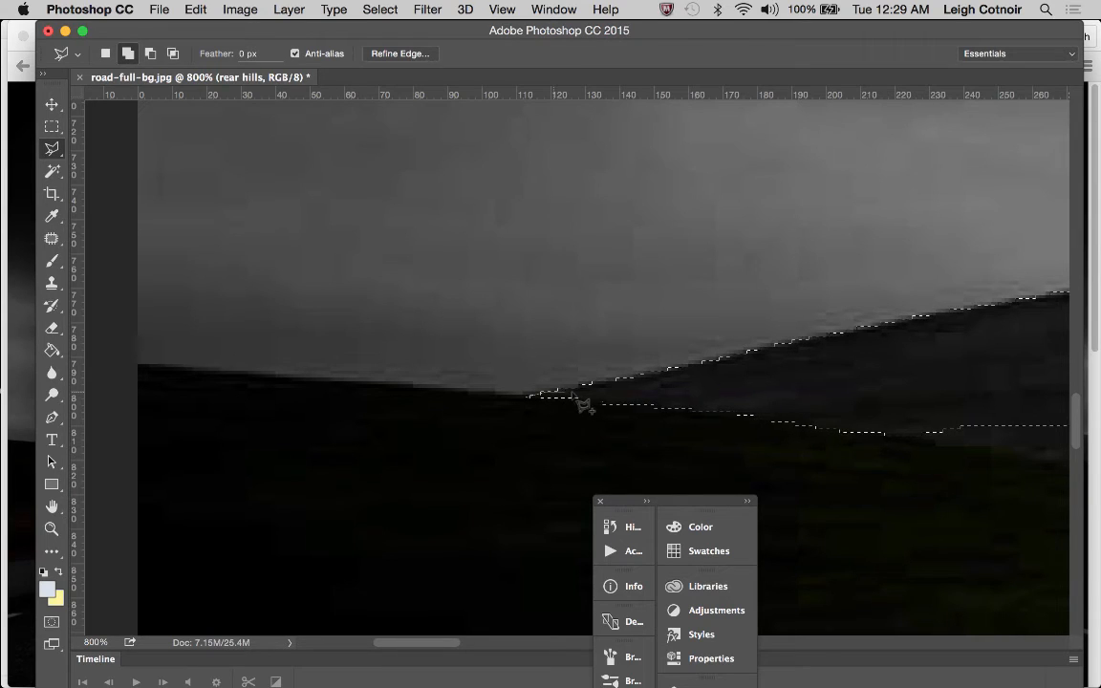
left_click(558, 430)
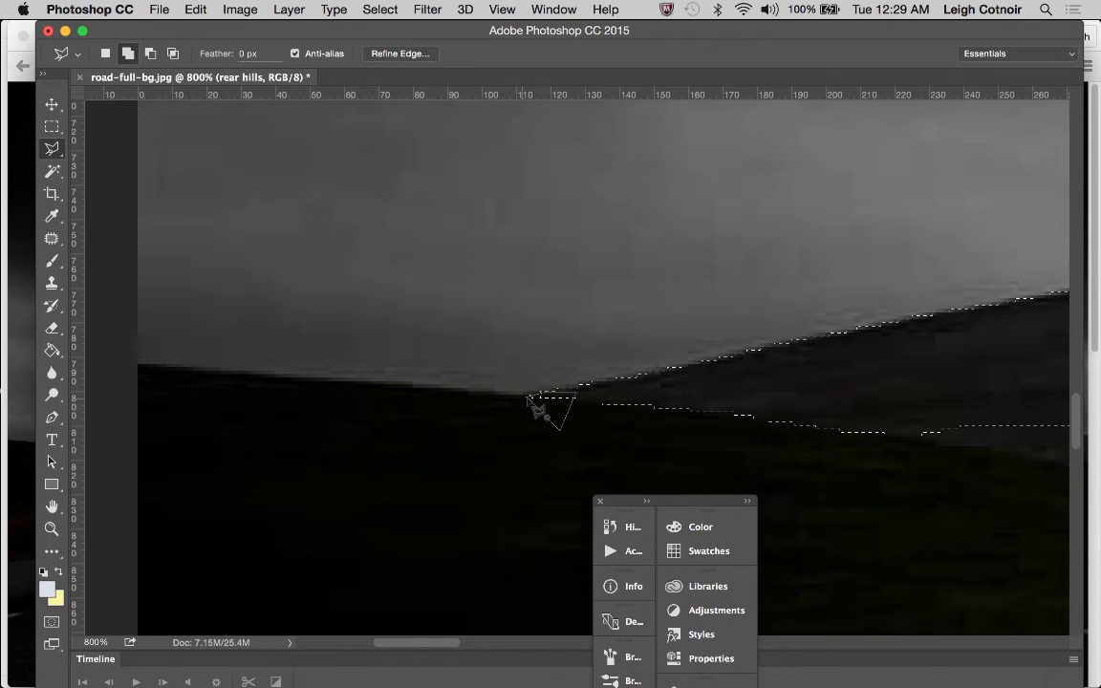
left_click(532, 399)
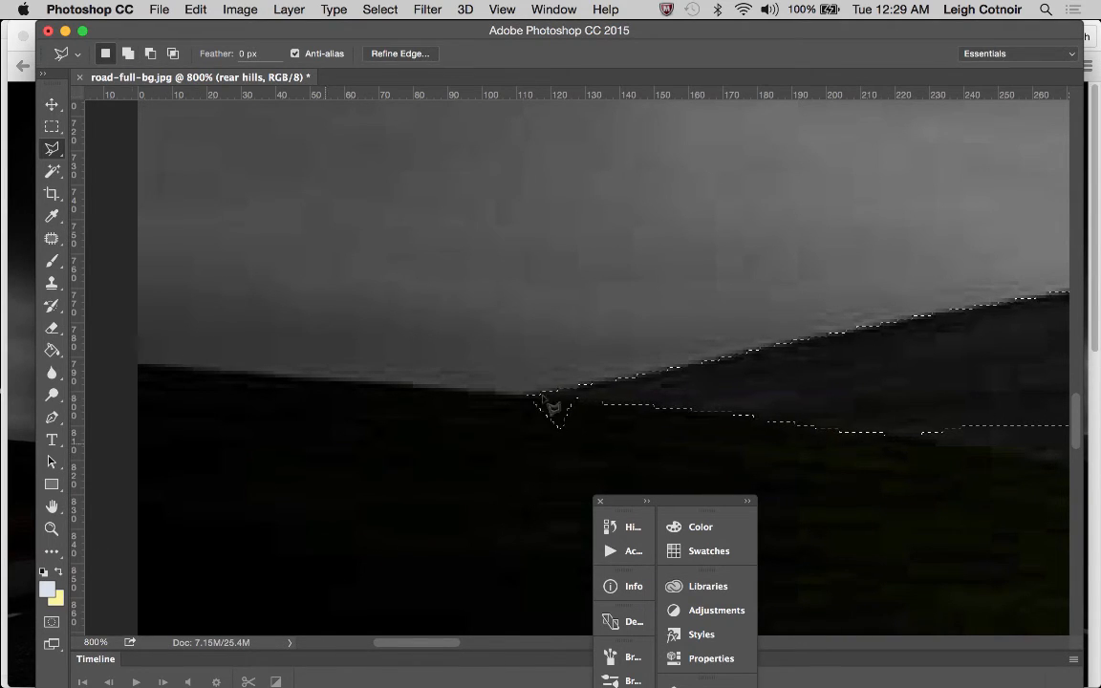
Examine the whole hills selection at 100% zoom for gaps along its lower edge
left_click(52, 528)
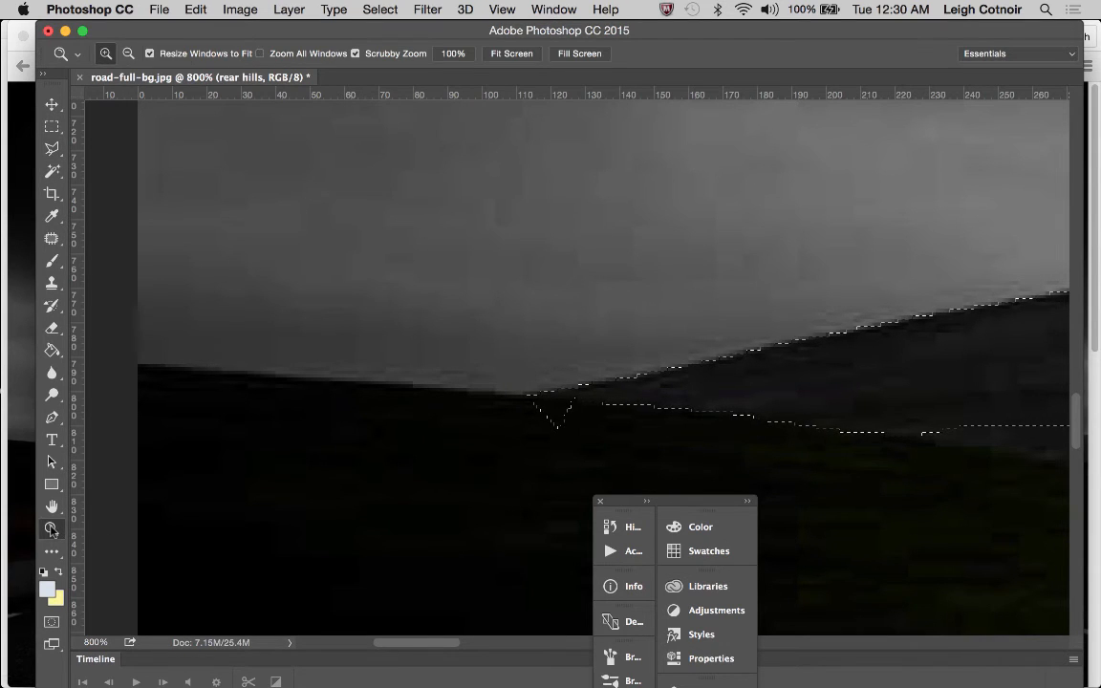
left_click(656, 440, "alt")
left_click(980, 425, "alt")
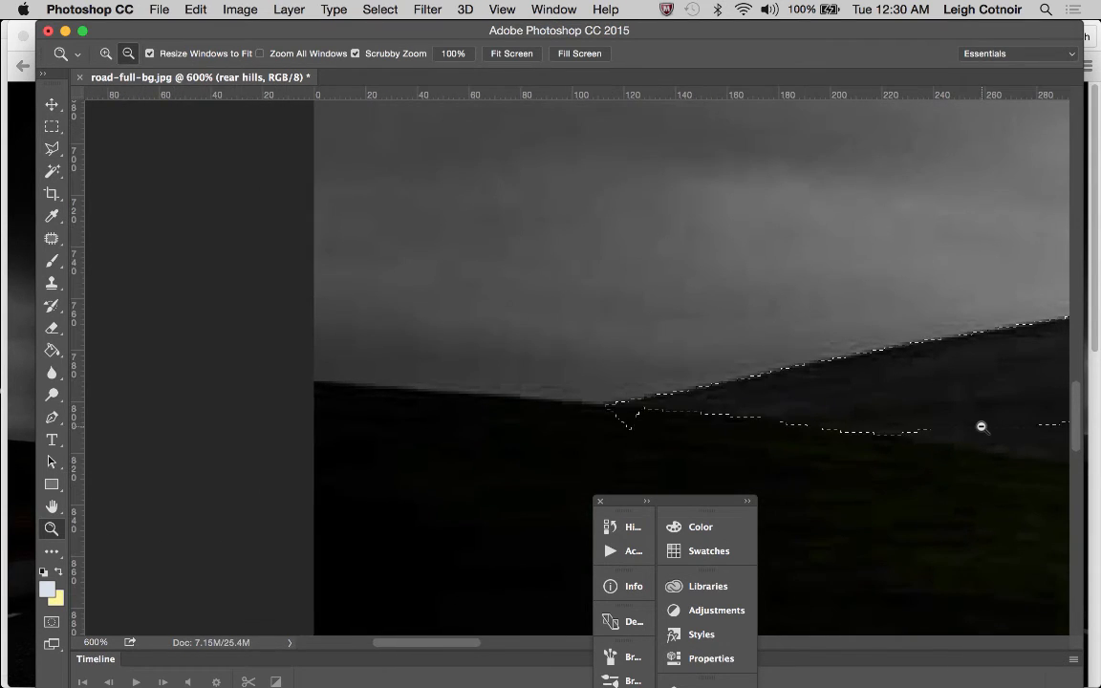
left_click(1027, 427, "alt")
scroll(1028, 427, "right", 6)
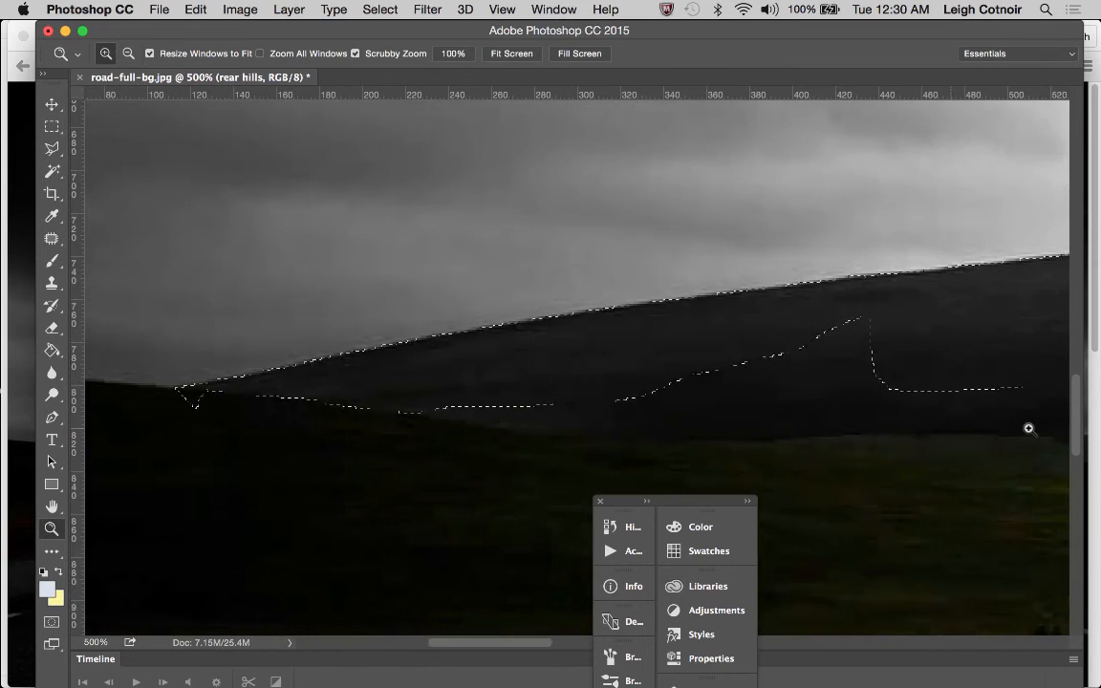
left_click(1030, 421, "alt")
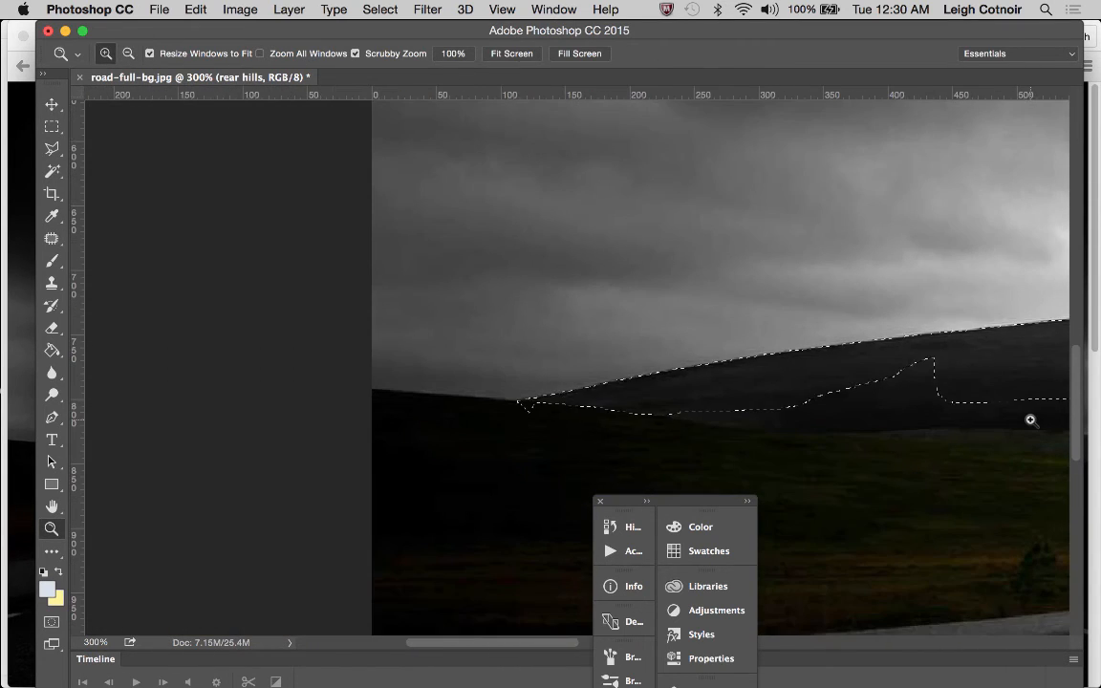
scroll(1030, 421, "right", 6)
left_click(1030, 421, "alt")
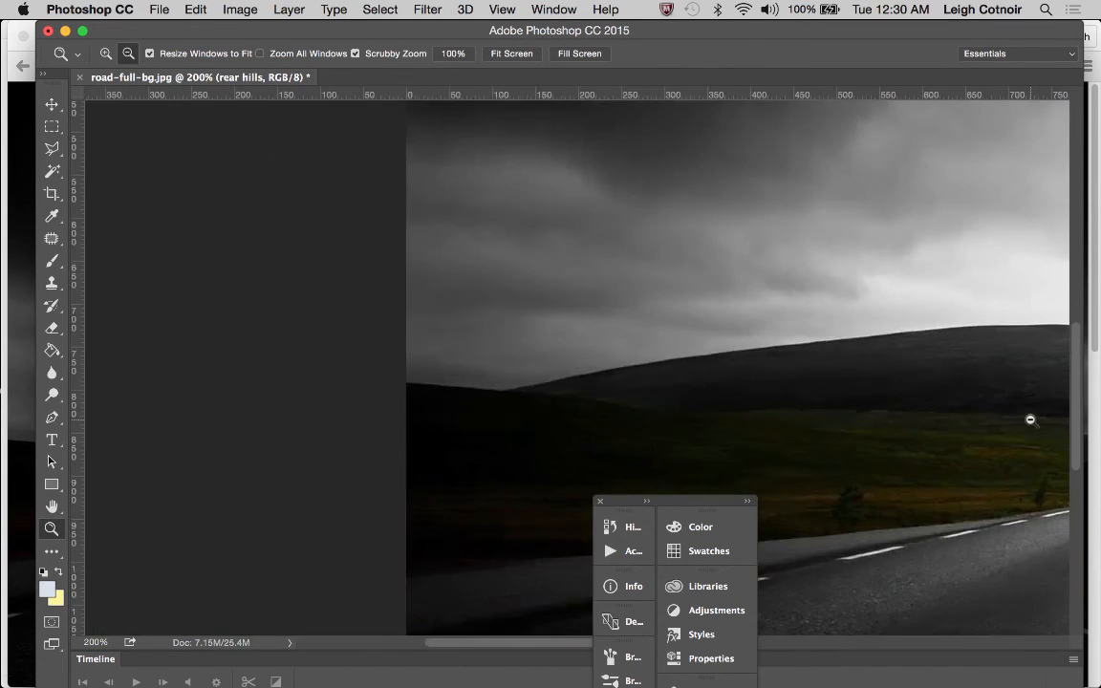
scroll(1042, 421, "right", 1)
left_click(1055, 423, "alt")
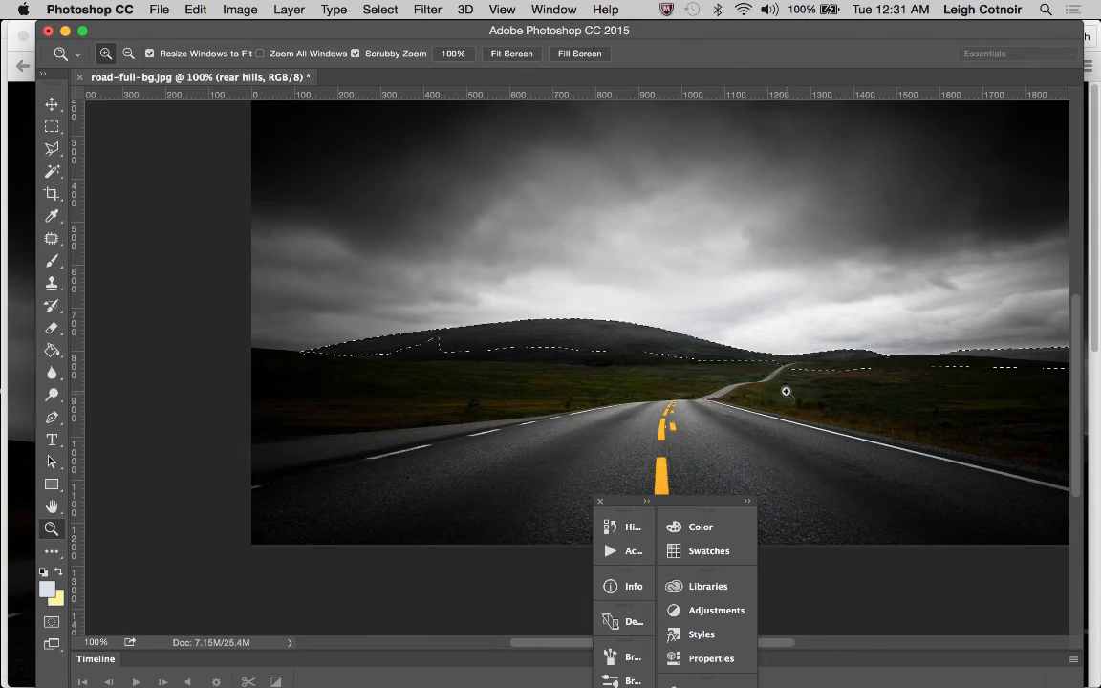
Extend the large hill's selection down into the grassland along its whole base with the Polygonal Lasso at 200% zoom
left_click(510, 378)
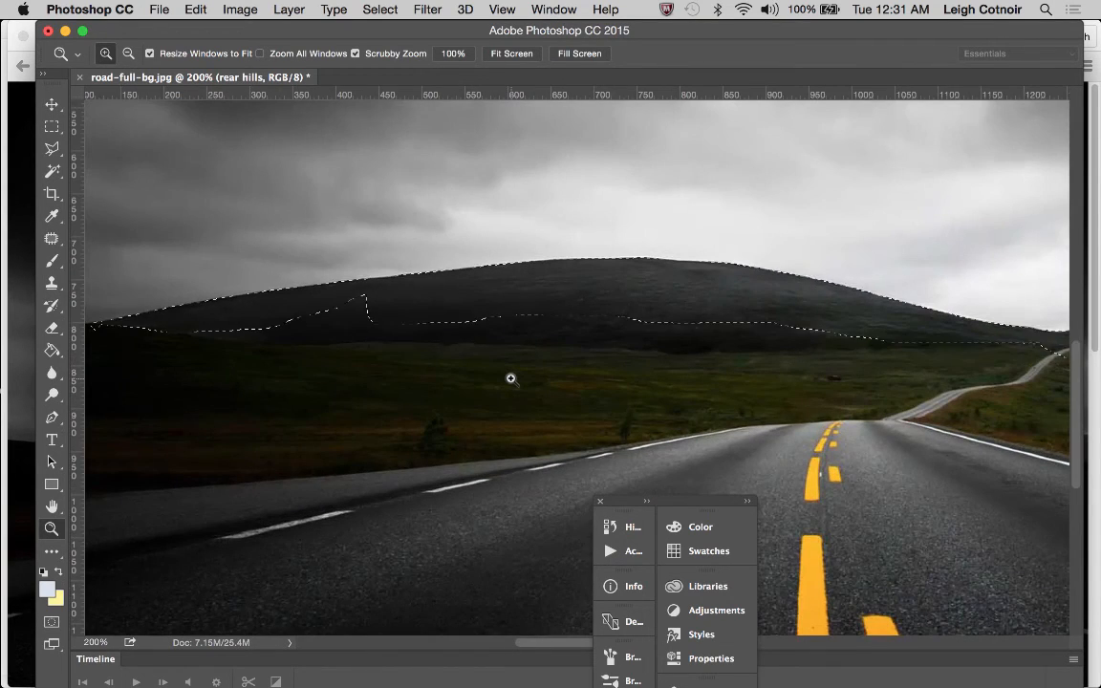
scroll(510, 379, "left", 2)
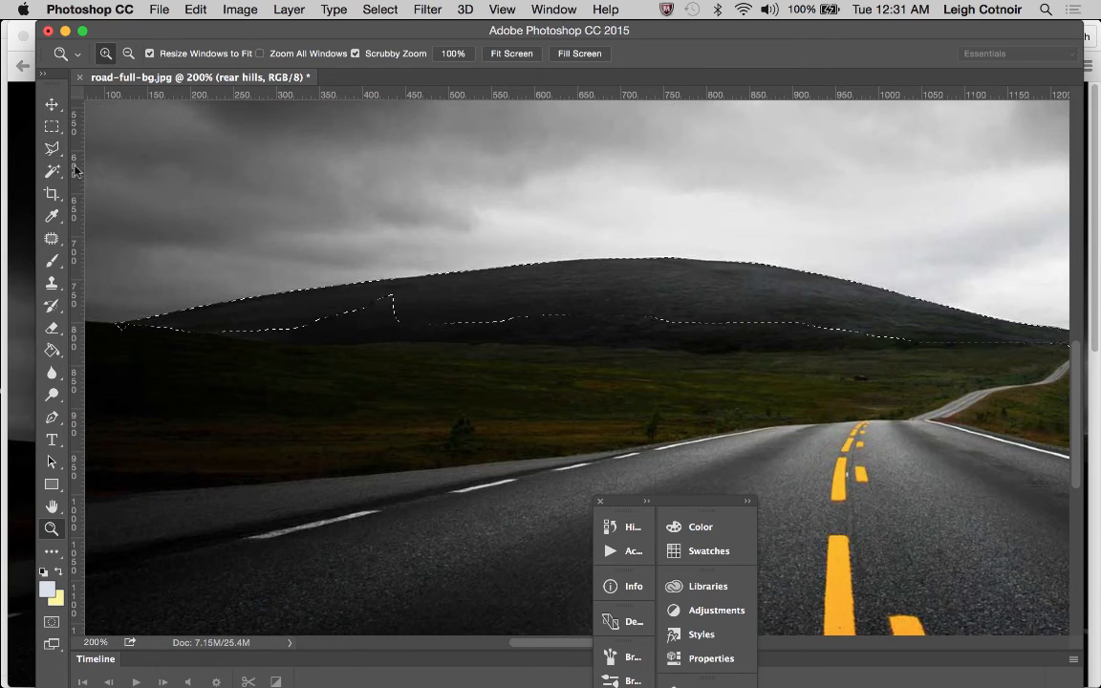
left_click(52, 148)
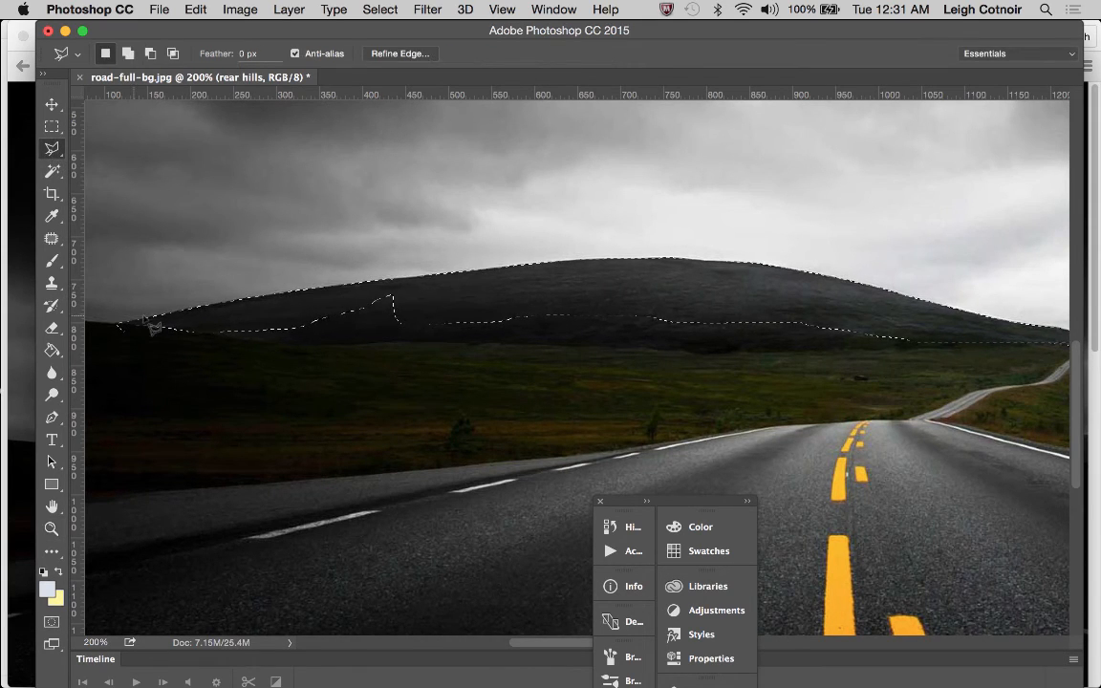
key("shift")
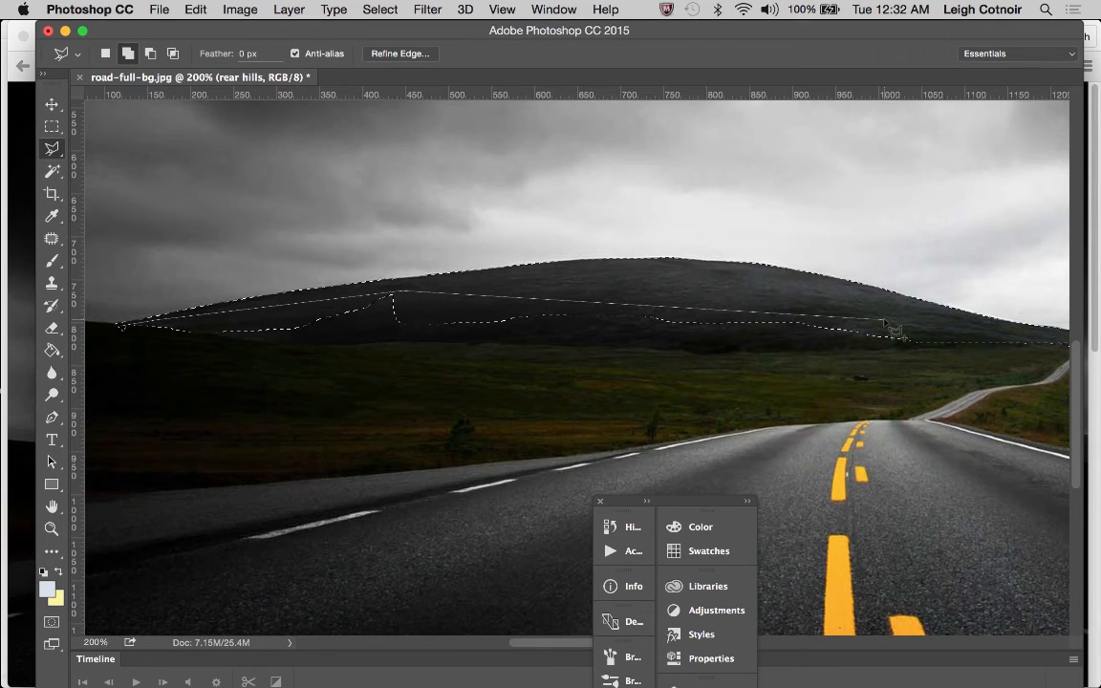
left_click(998, 375)
left_click(429, 373)
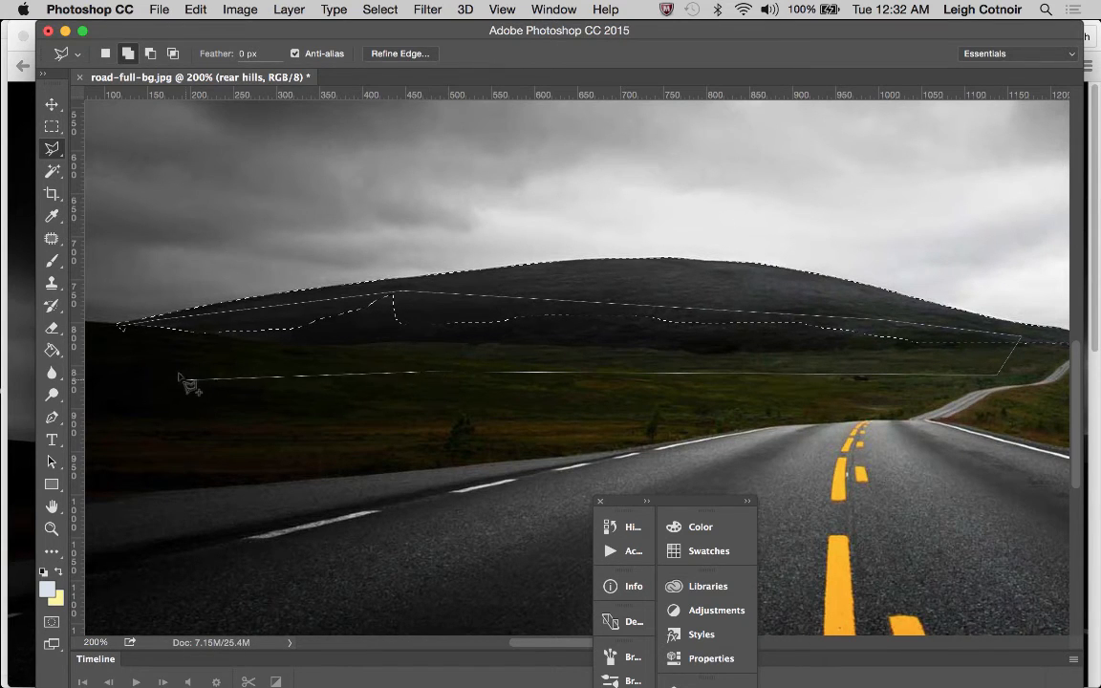
left_click(160, 356)
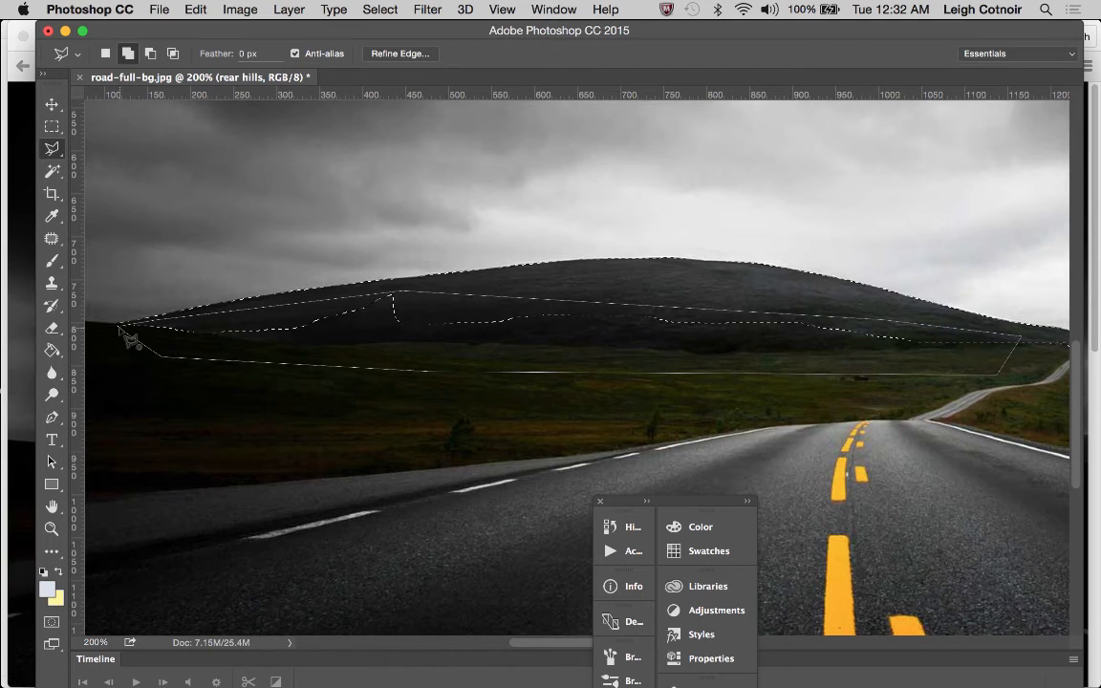
left_click(120, 327, "shift")
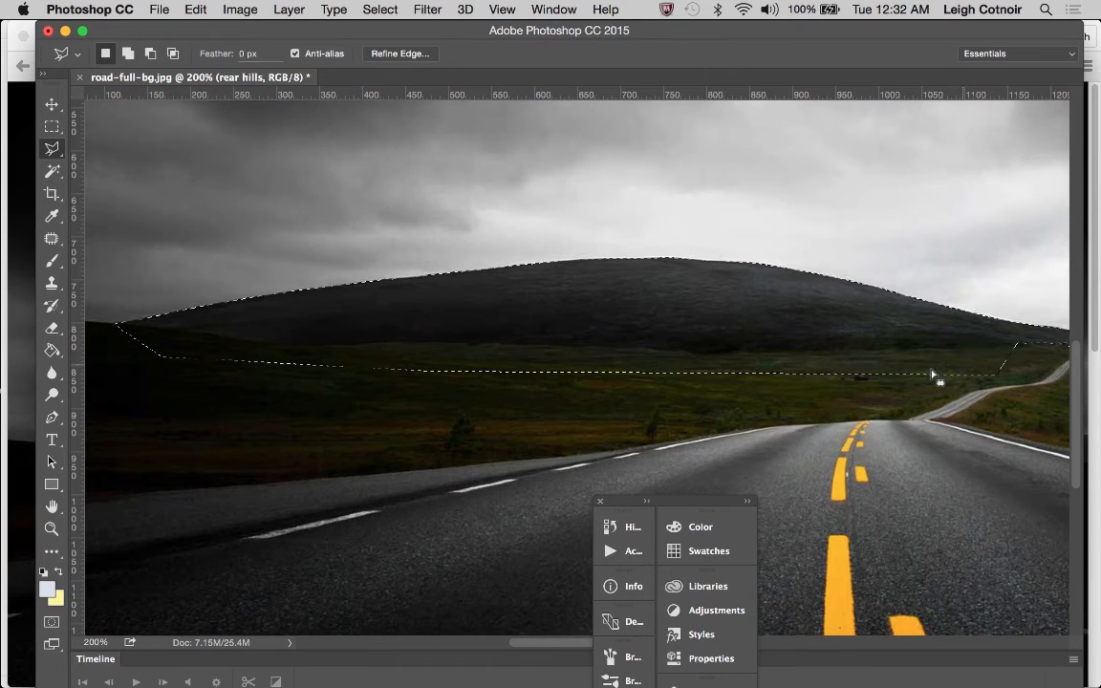
Extend the small hill's selection down across the winding road and grassland, joining it to the large hill's selection with the Polygonal Lasso
scroll(928, 375, "right", 1)
scroll(929, 374, "right", 7)
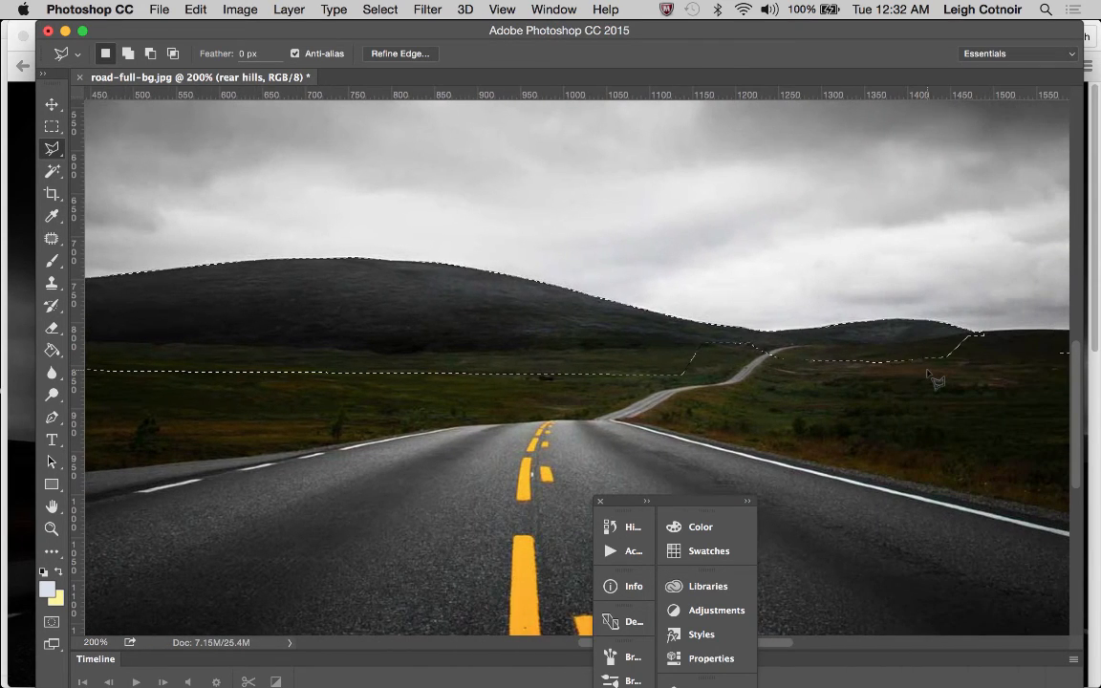
scroll(676, 369, "right", 15)
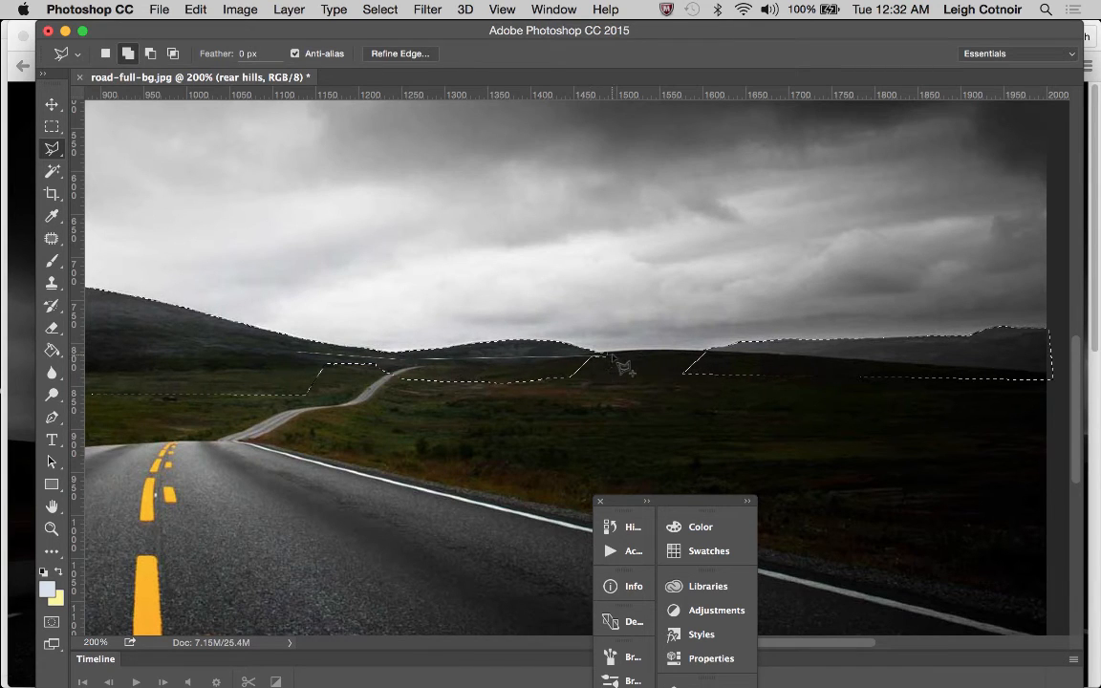
left_click(621, 402)
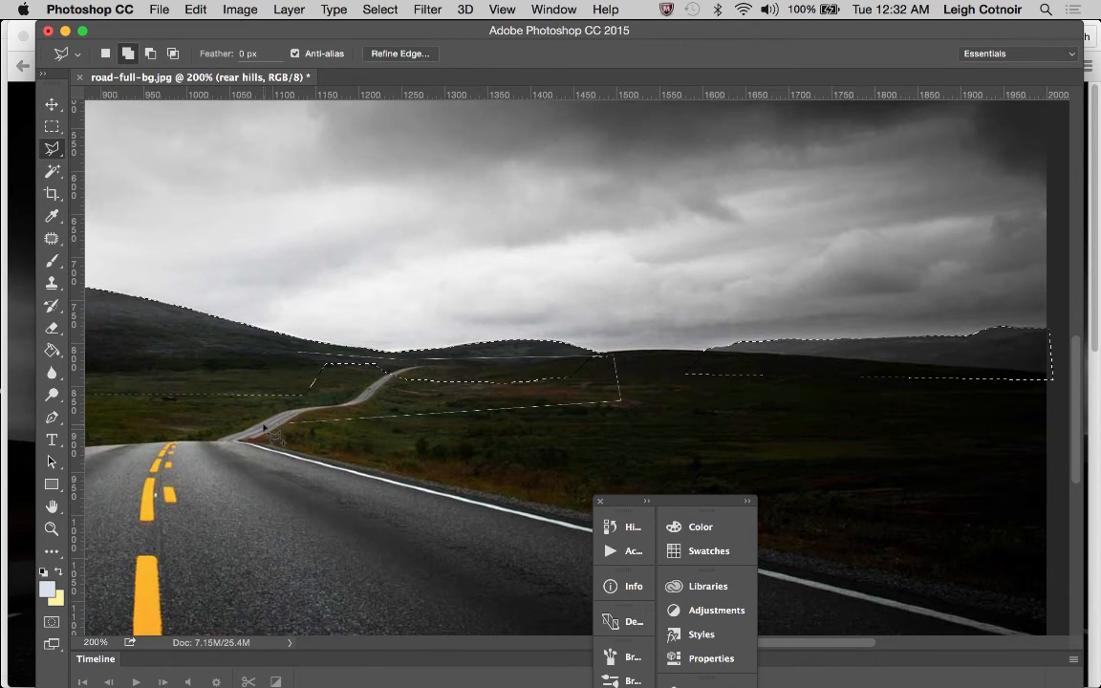
left_click(304, 361, "shift")
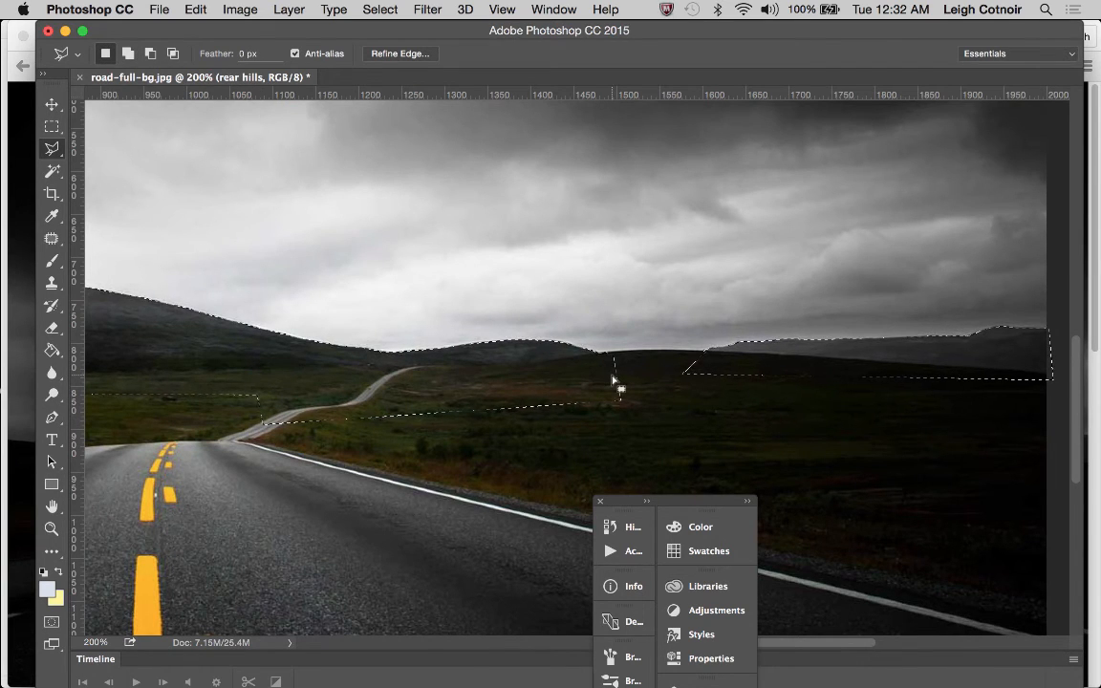
scroll(845, 412, "down", 2)
scroll(845, 412, "right", 4)
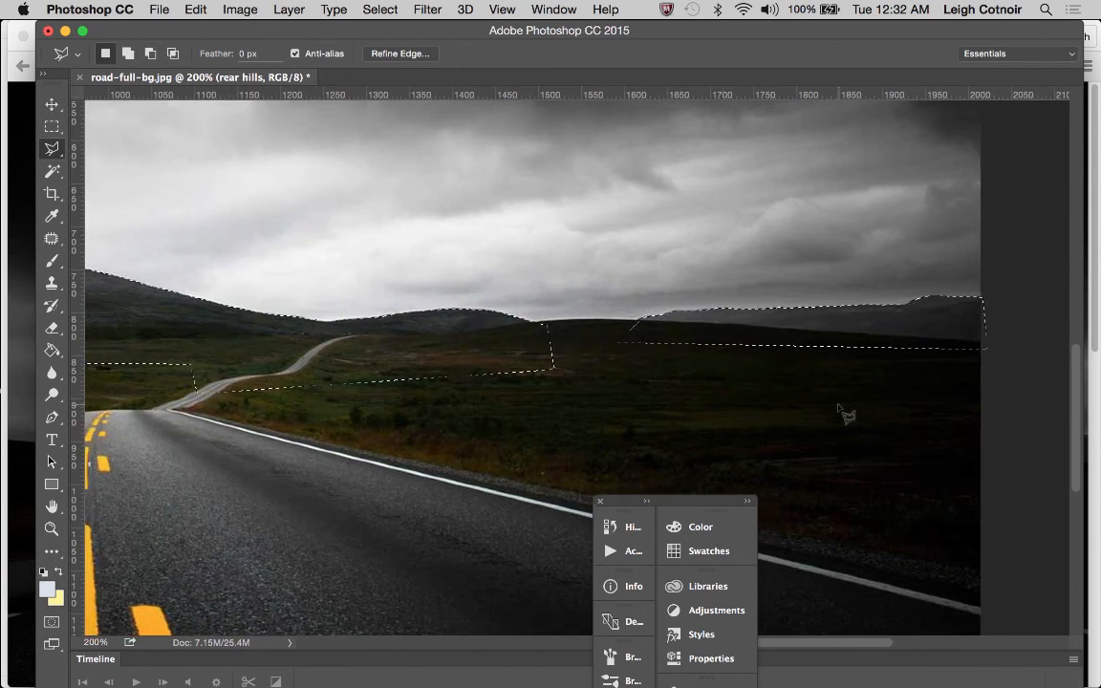
scroll(845, 412, "left", 2)
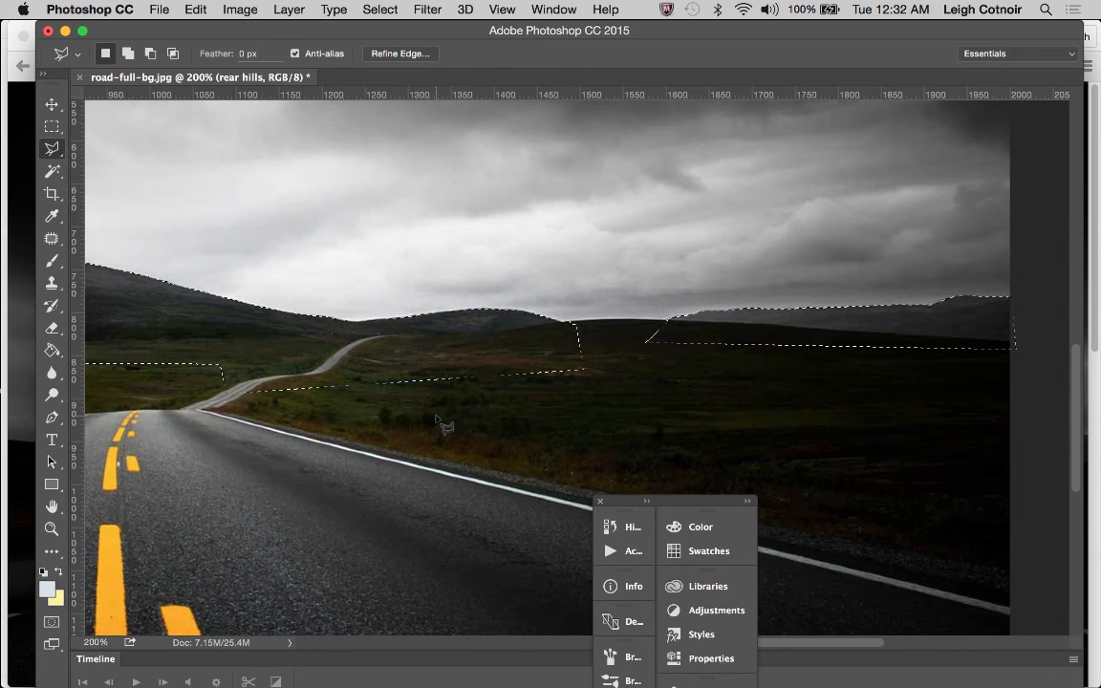
scroll(600, 402, "left", 8)
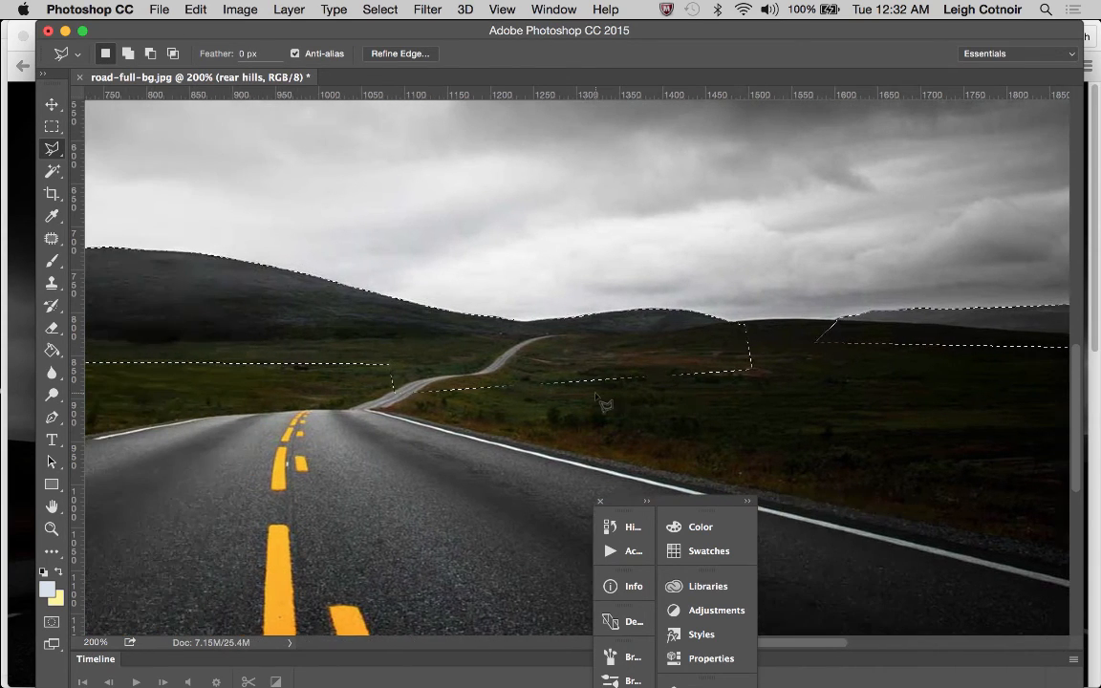
Save the current hills selection as a new channel named rear hills
left_click(382, 10)
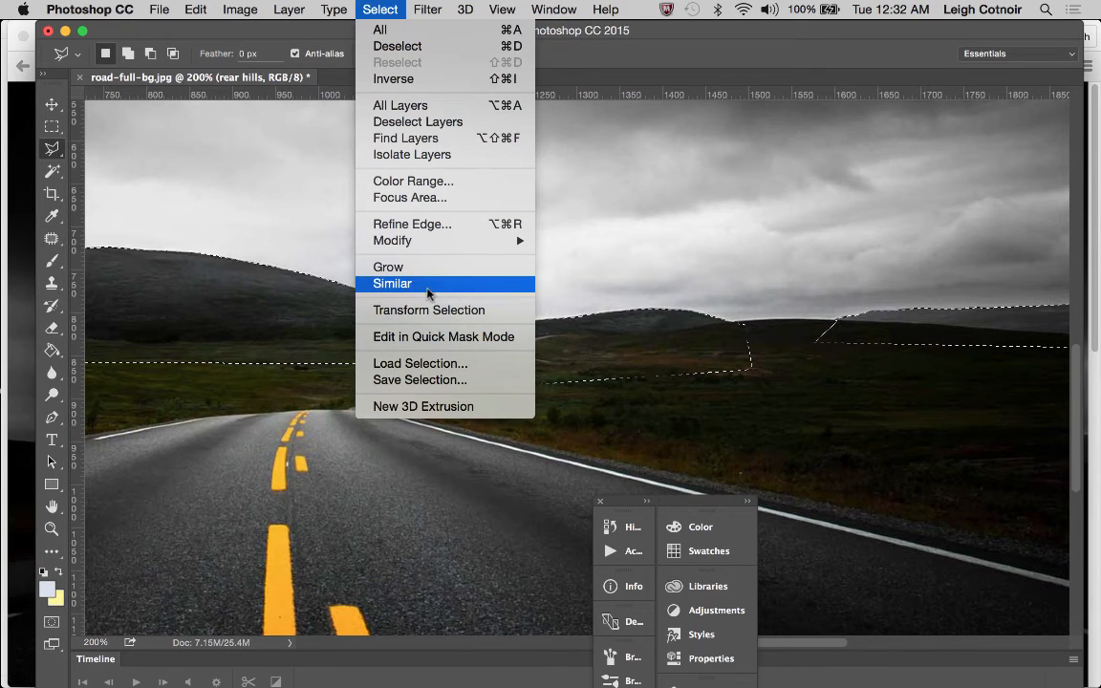
left_click(427, 379)
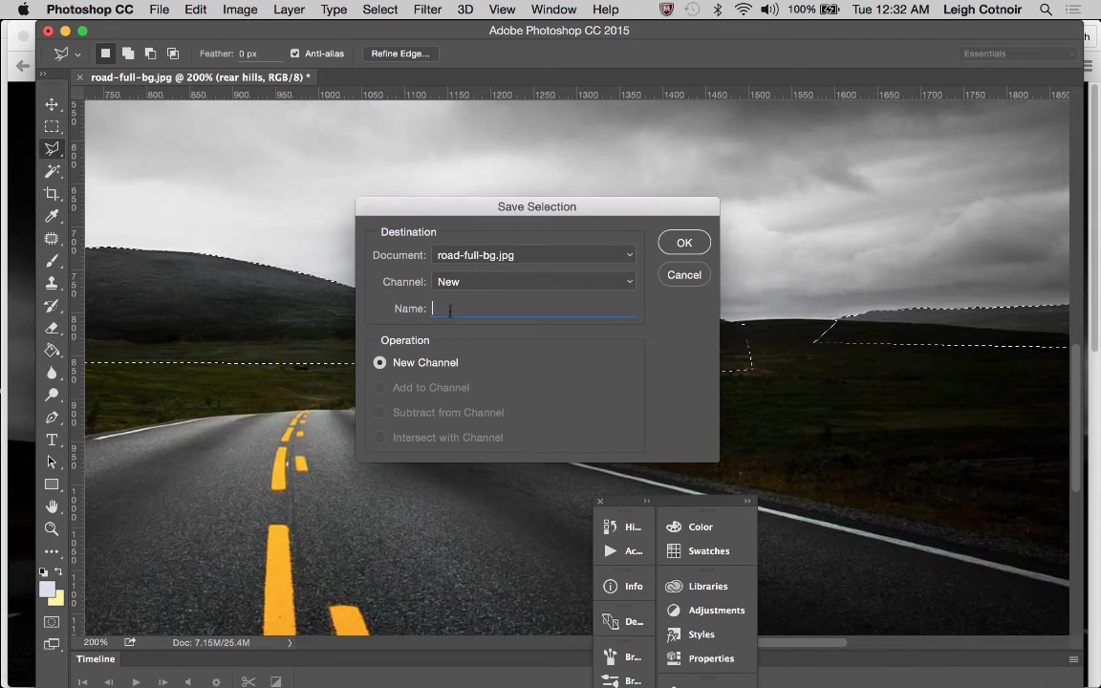
type("rear hills")
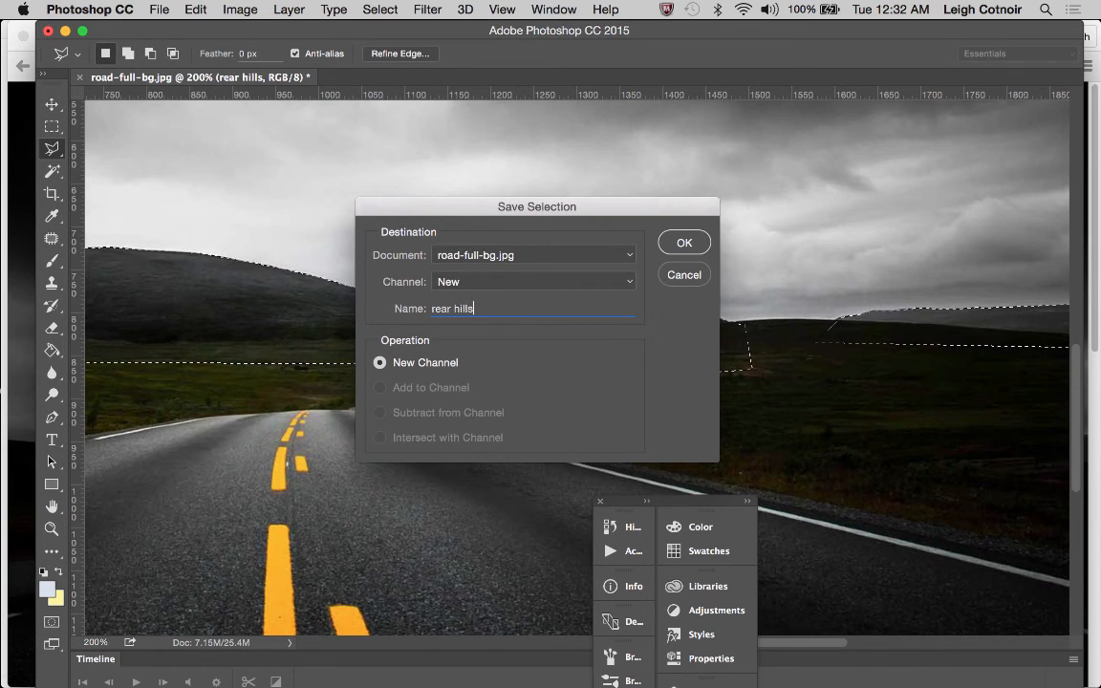
key("Return")
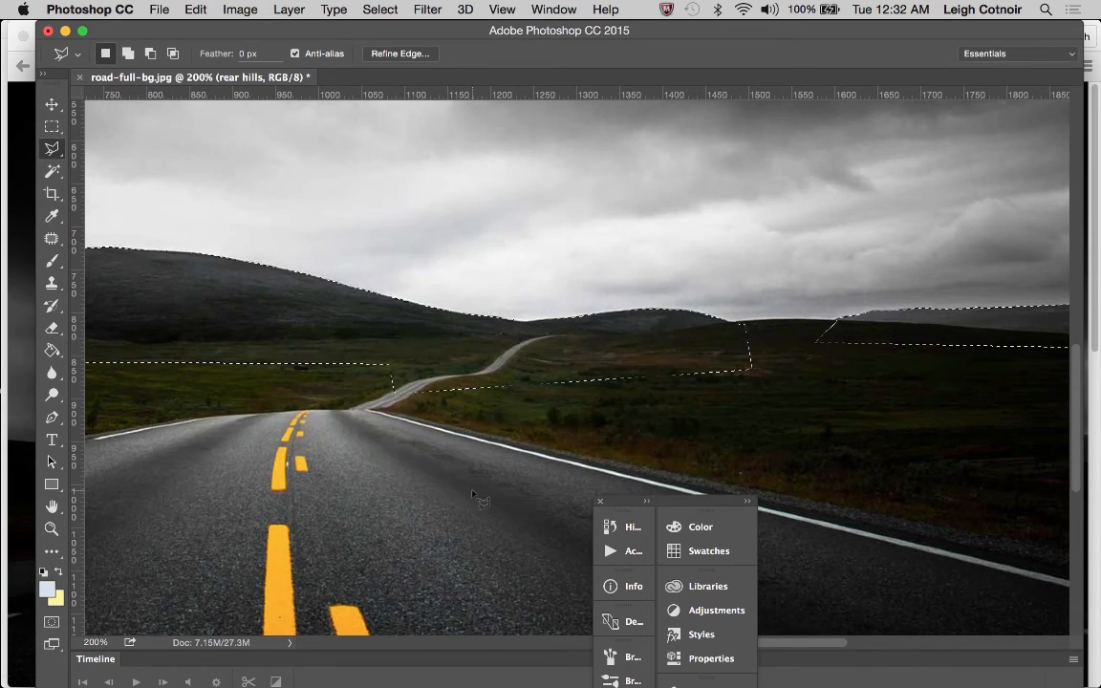
Save a layered Photoshop copy of the document over the existing road.psd in the images folder, with Maximize Compatibility on
key("super+shift+s")
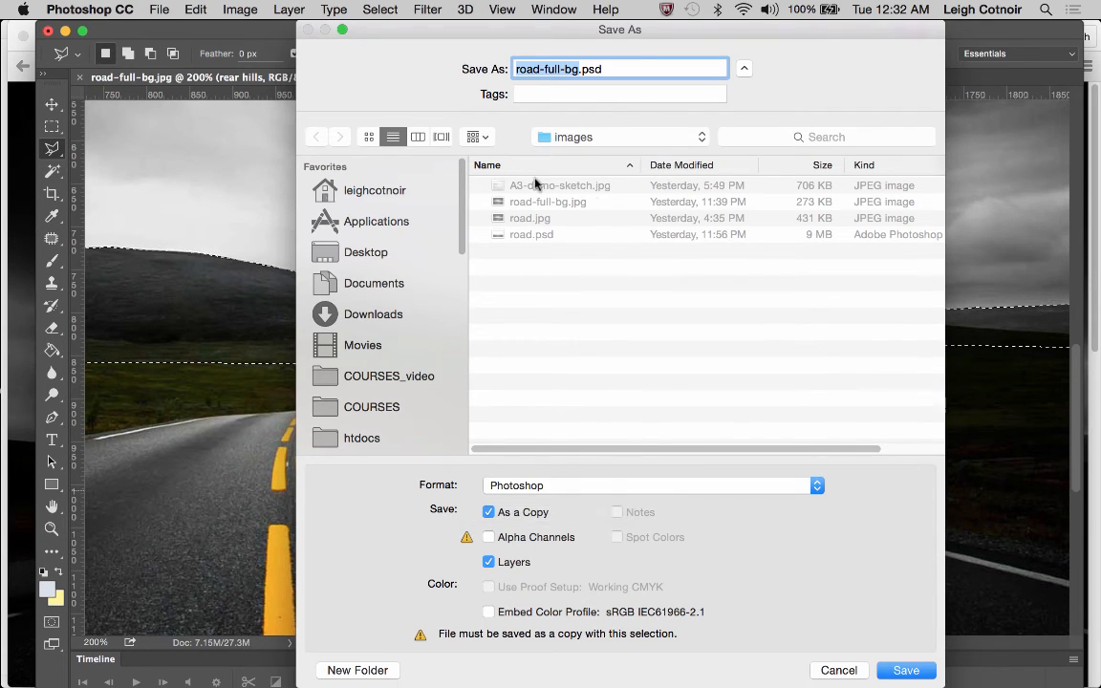
left_click(544, 241)
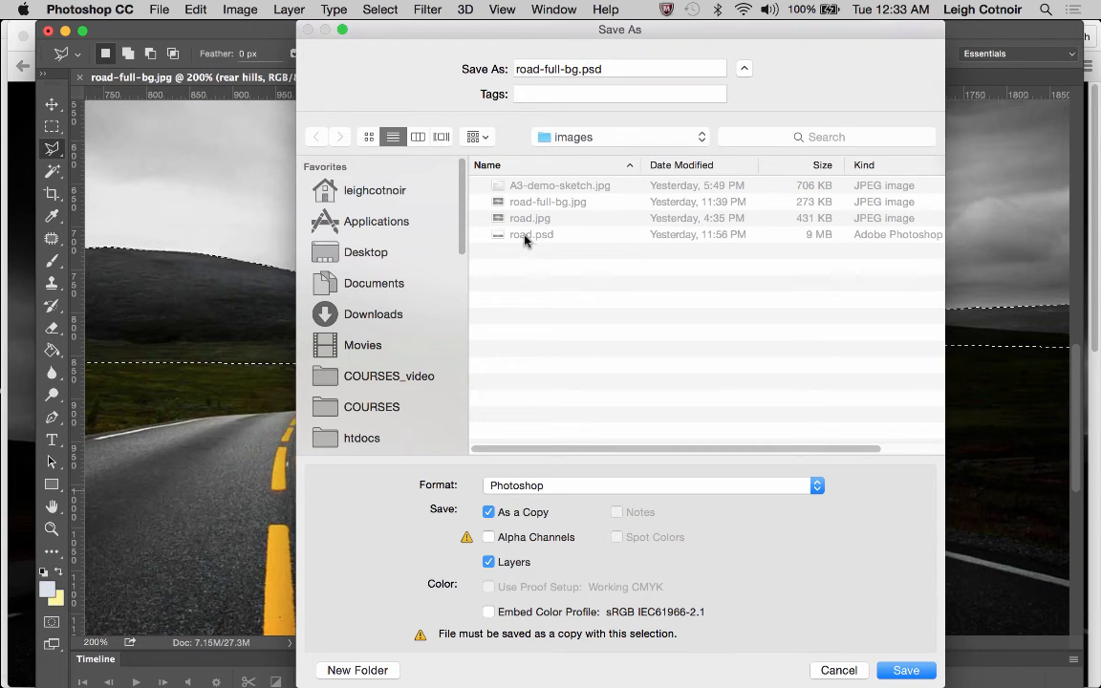
left_click(525, 238)
left_click(907, 670)
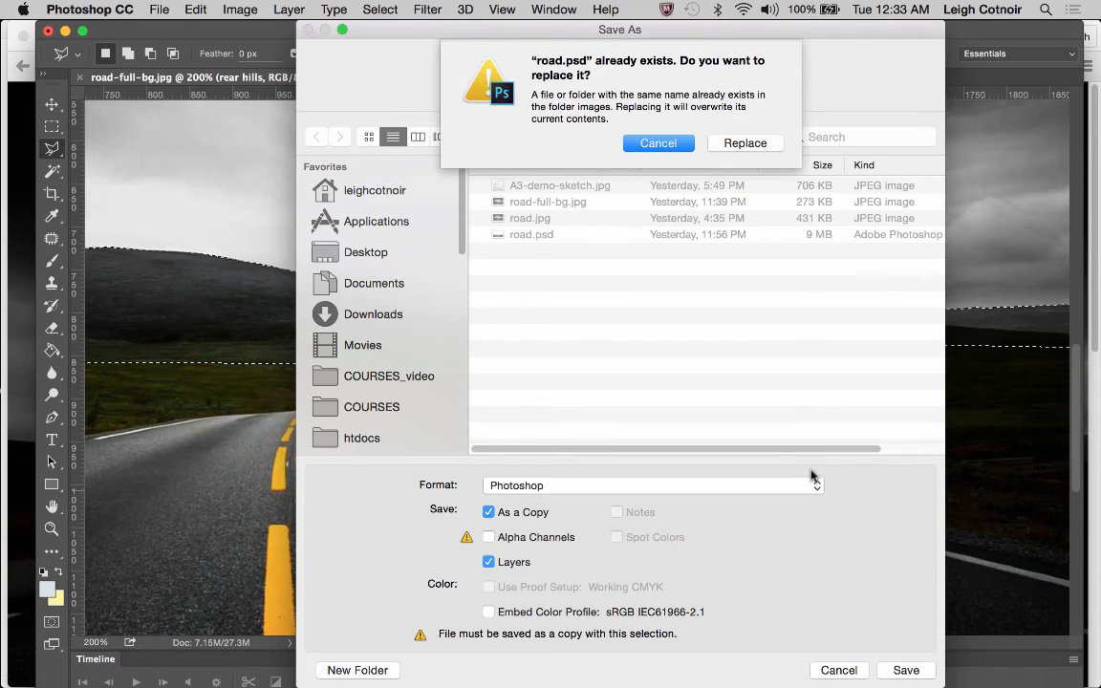
left_click(748, 143)
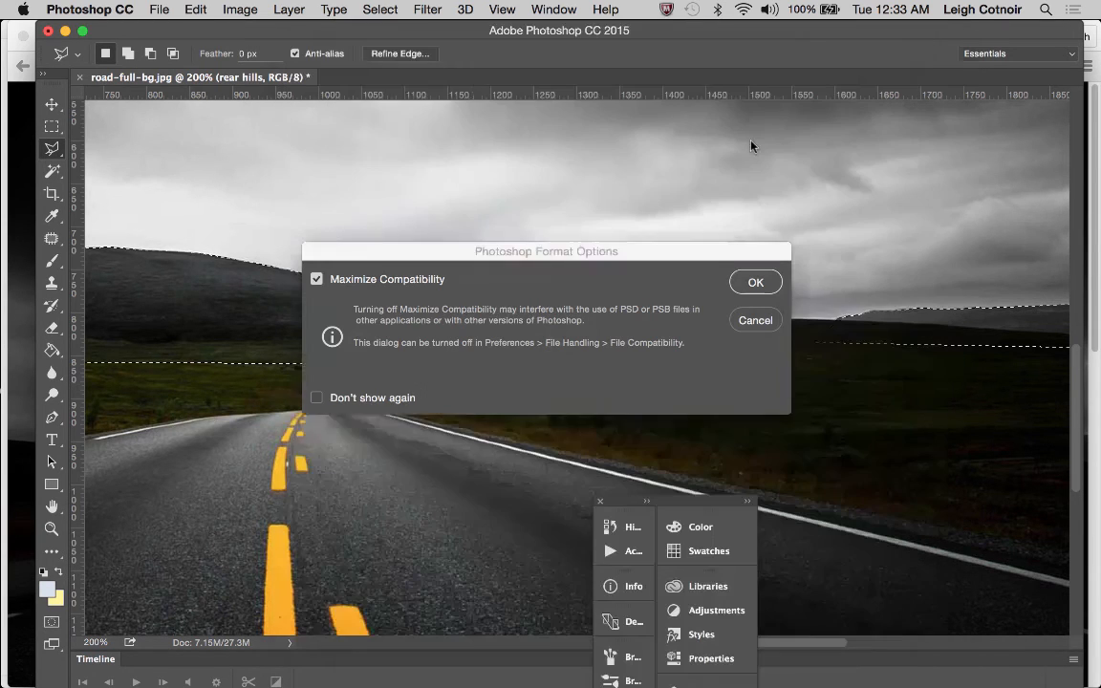
left_click(752, 283)
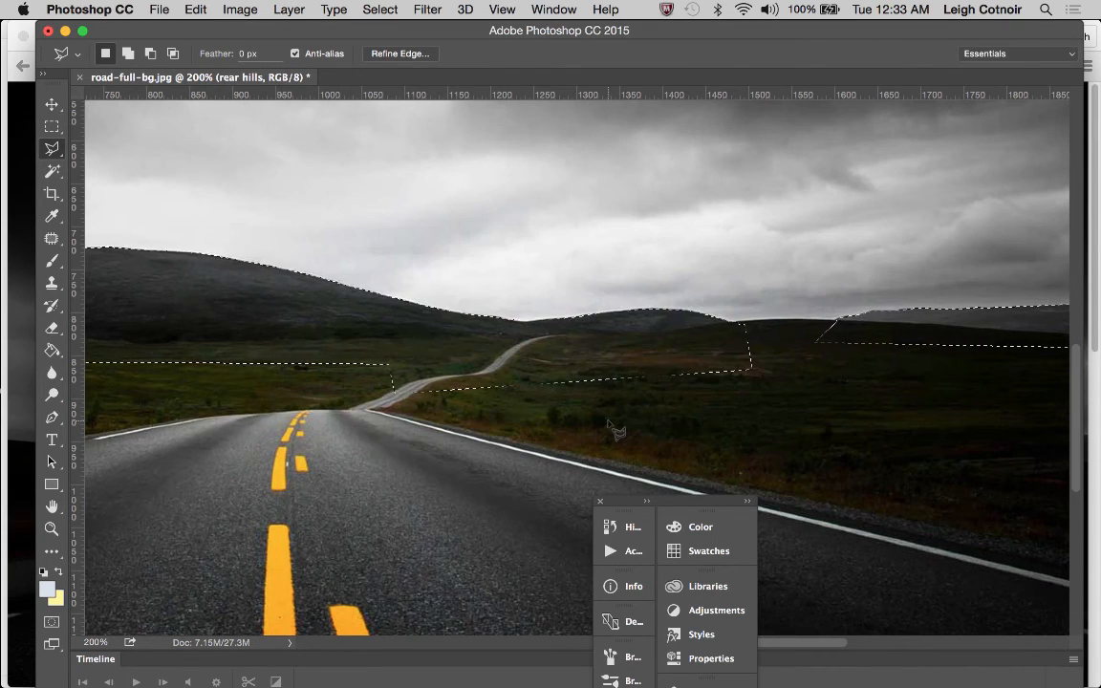
Show the Layers panel, shorten it and place it clear of the hills, and add a mask to the rear hills layer from the selection
scroll(616, 432, "right", 3)
scroll(616, 432, "right", 5)
scroll(616, 431, "left", 8)
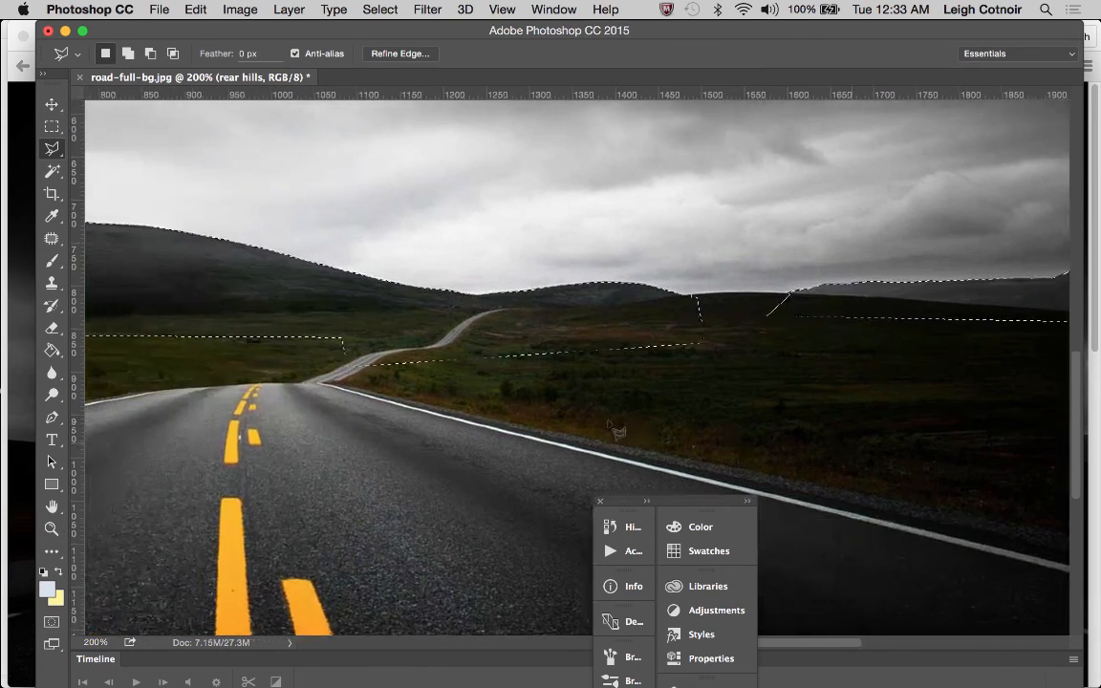
scroll(617, 432, "left", 6)
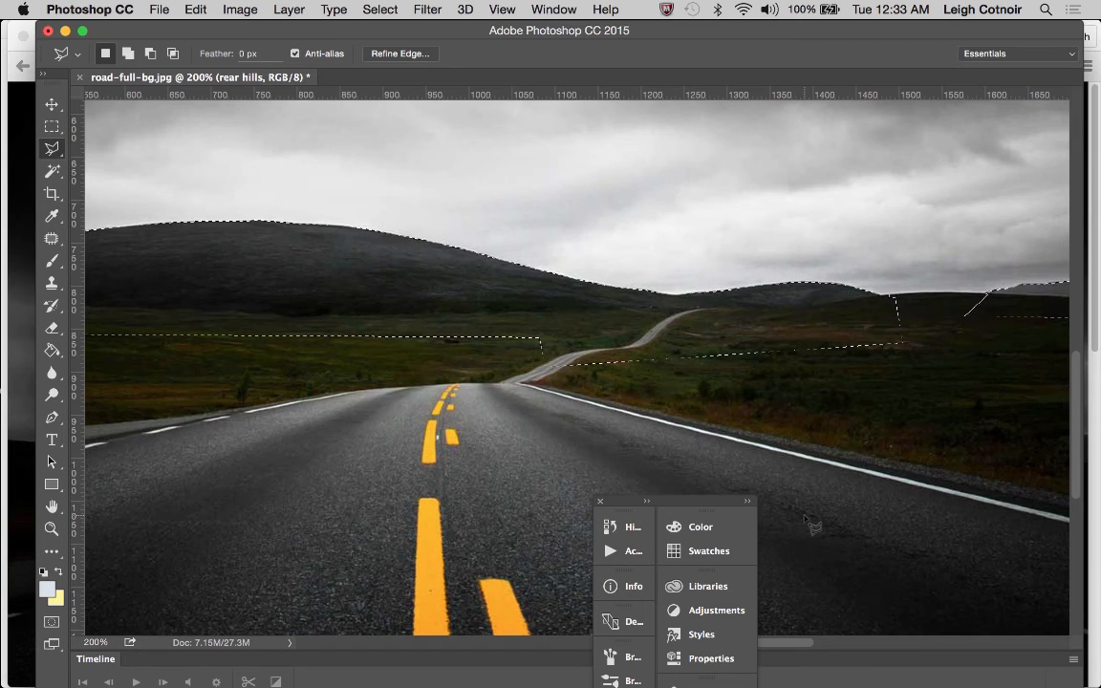
left_click(552, 8)
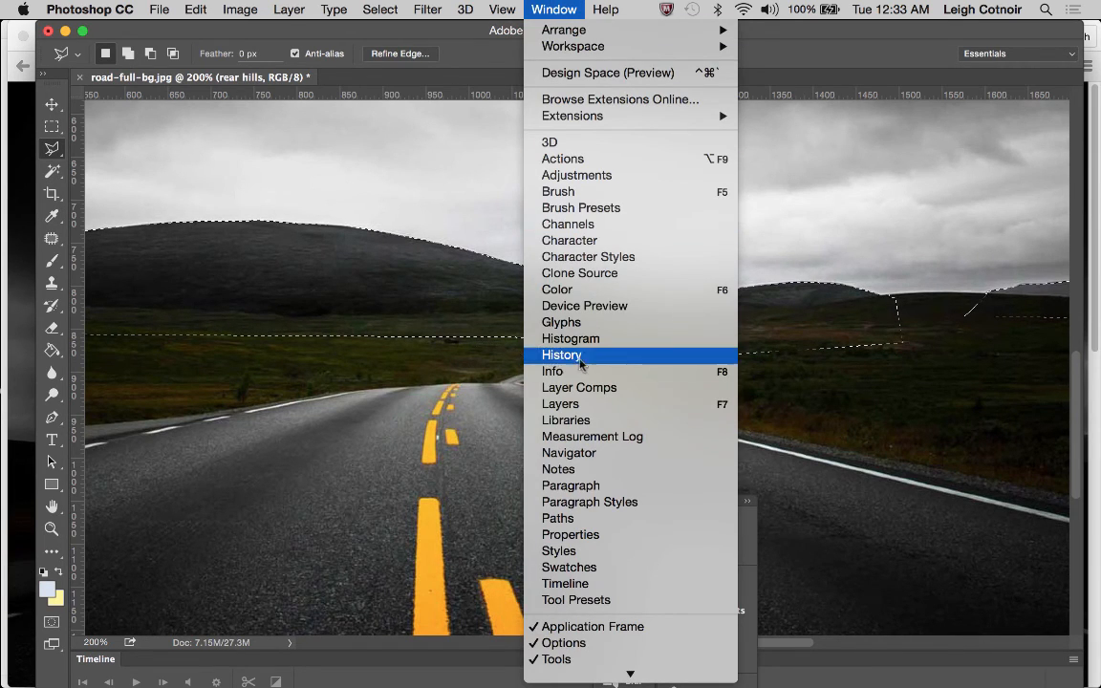
left_click(574, 405)
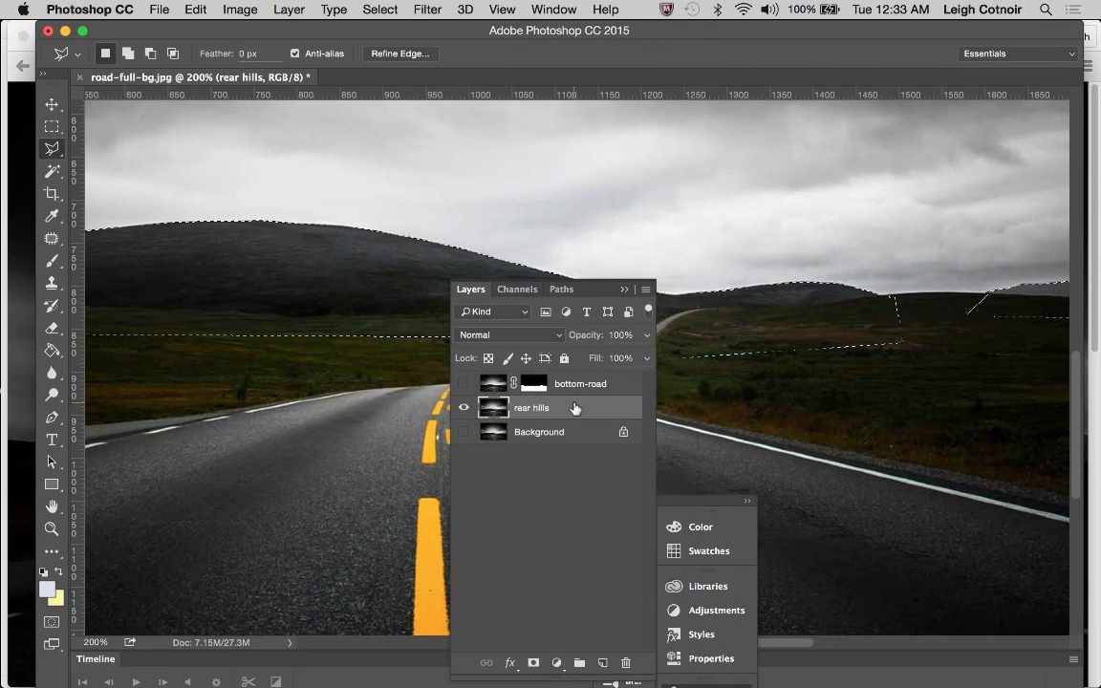
left_click_drag(605, 298, 1016, 373)
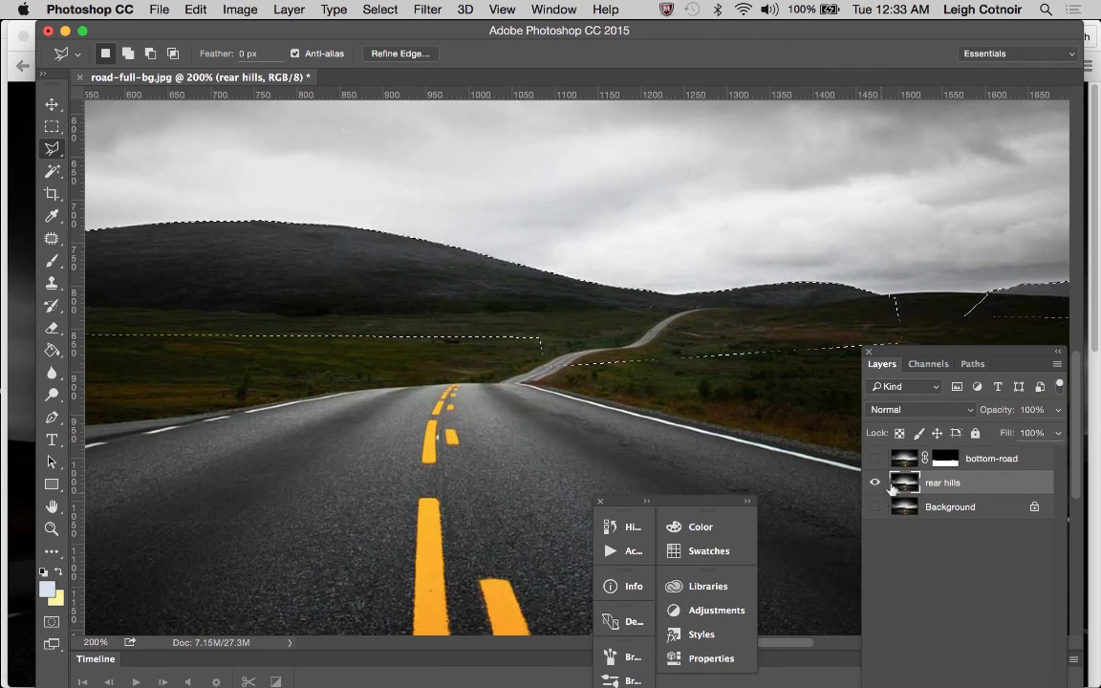
mouse_move(979, 359)
left_mouse_down()
mouse_move(949, 344)
mouse_move(940, 223)
left_mouse_up()
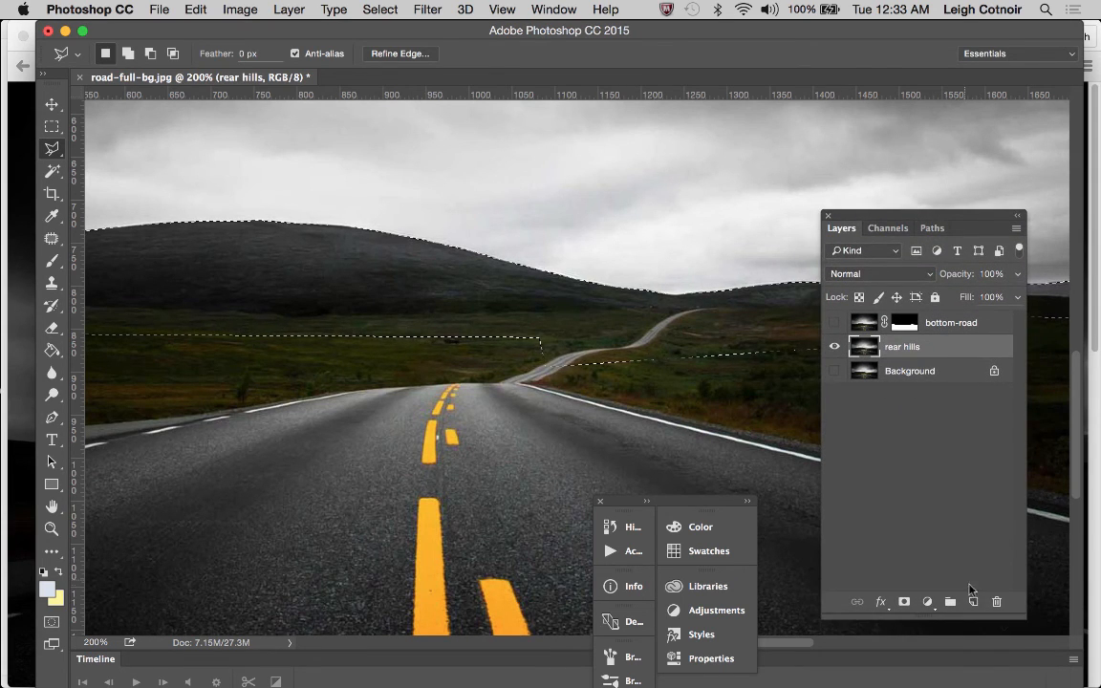
left_click_drag(1001, 617, 1003, 468)
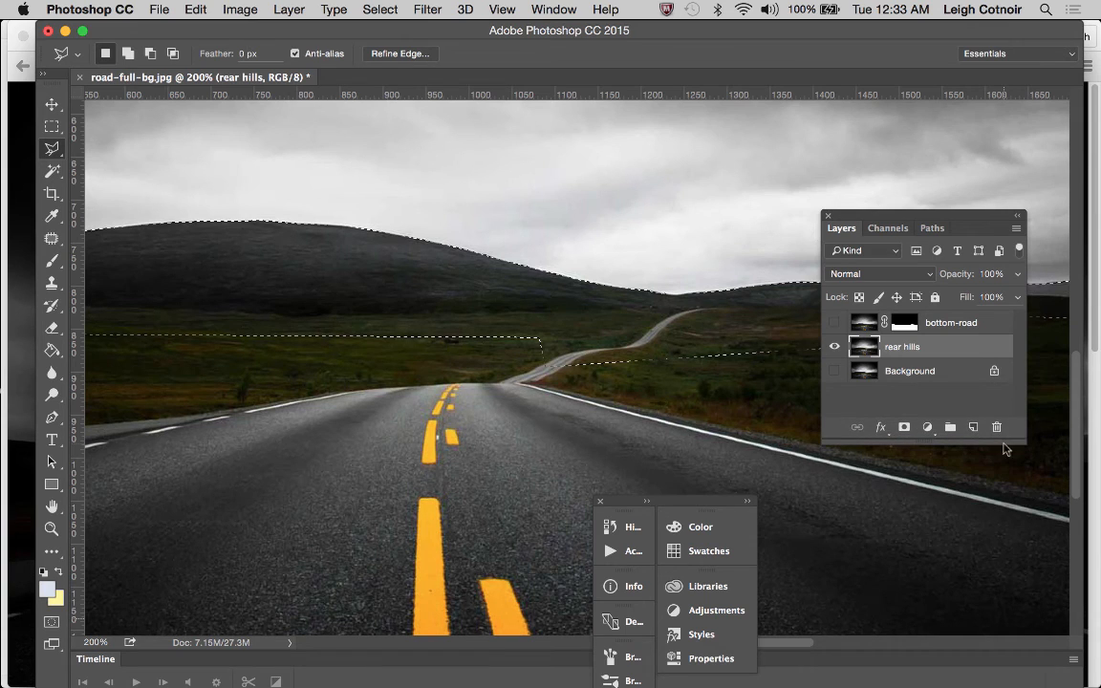
left_click_drag(974, 217, 989, 385)
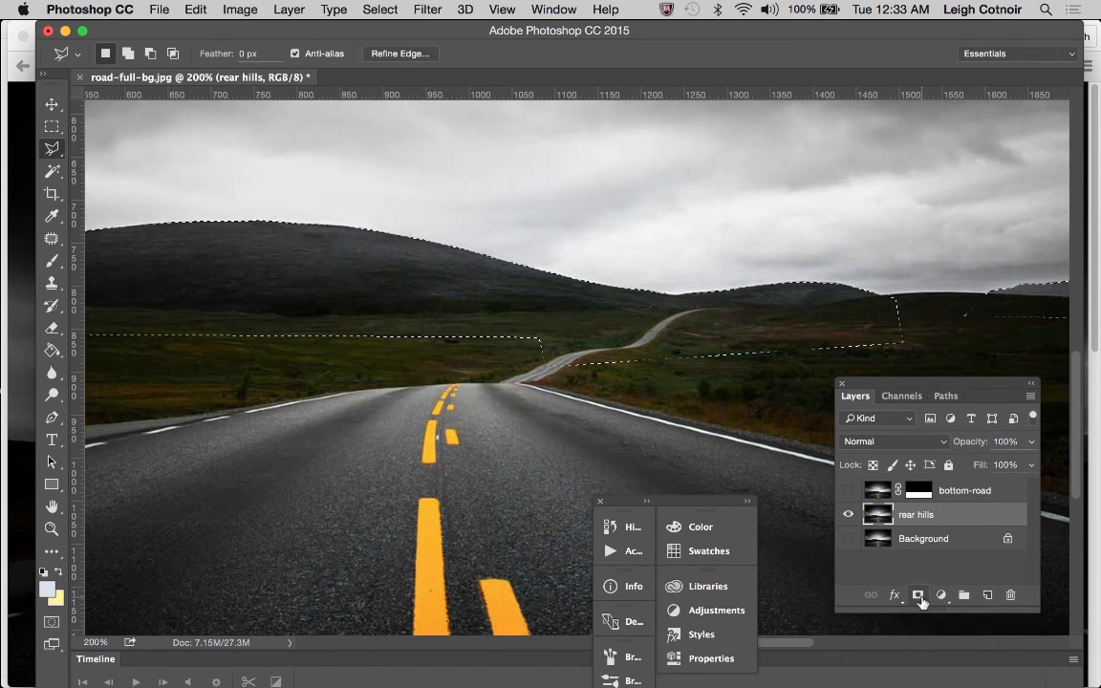
left_click(919, 597)
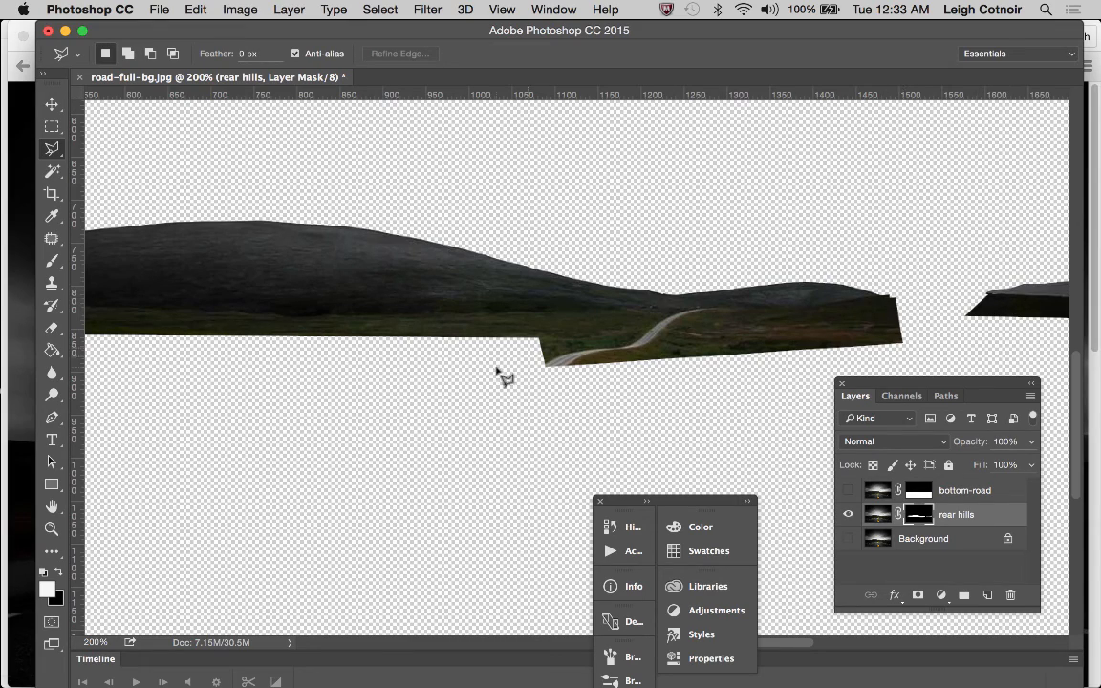
Paint the stray notch at the small hill's right tip black on the rear hills mask with an 11 px brush, using the mask overlay temporarily
left_click(52, 528)
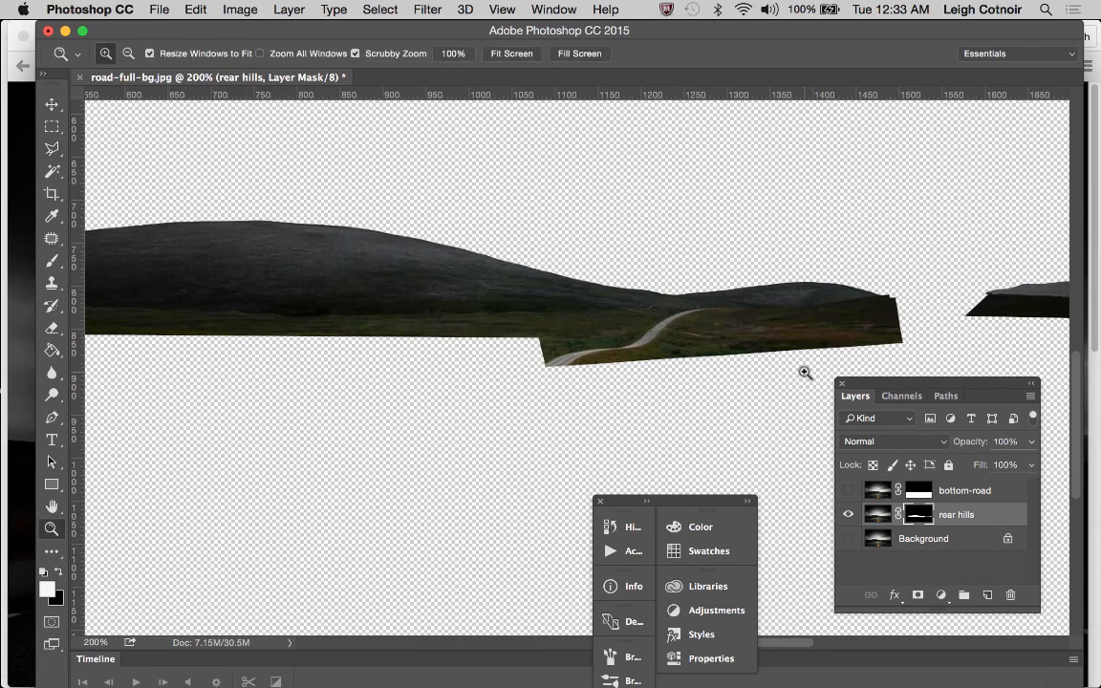
left_click(897, 301)
left_click(896, 302)
left_click(896, 302)
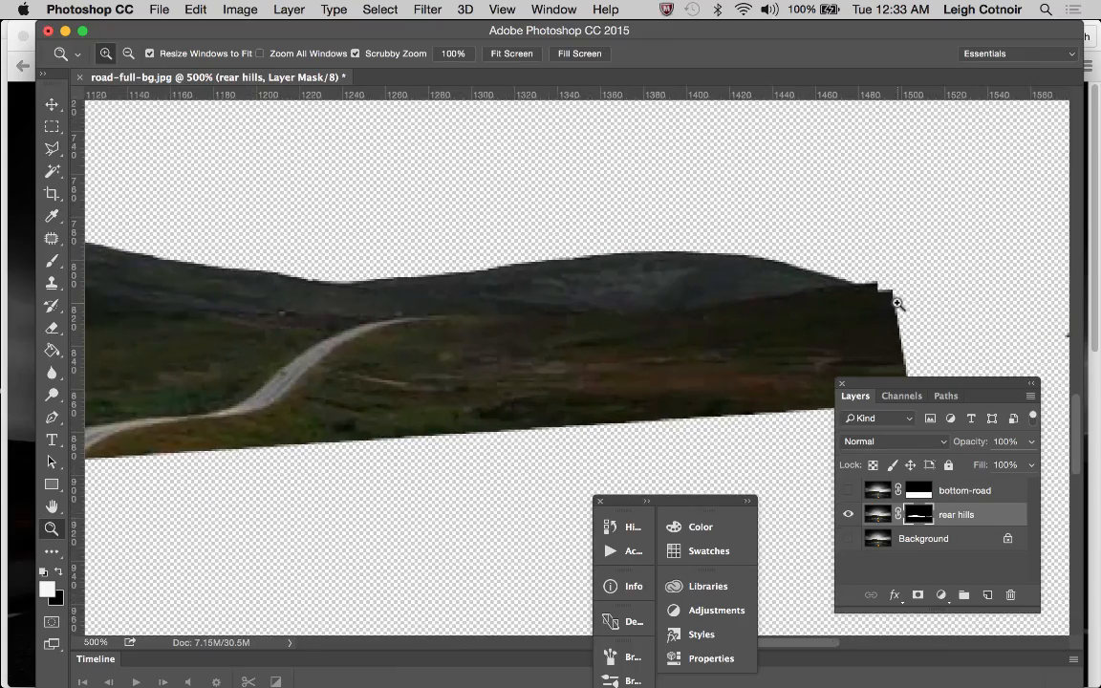
left_click(896, 302)
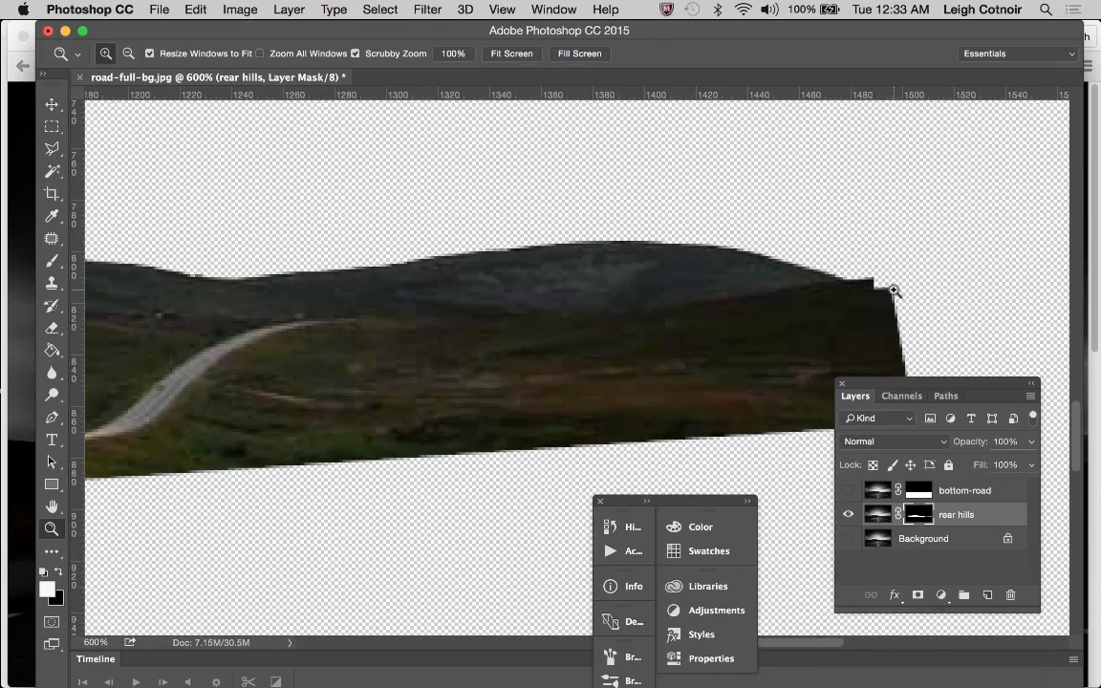
left_click(891, 296)
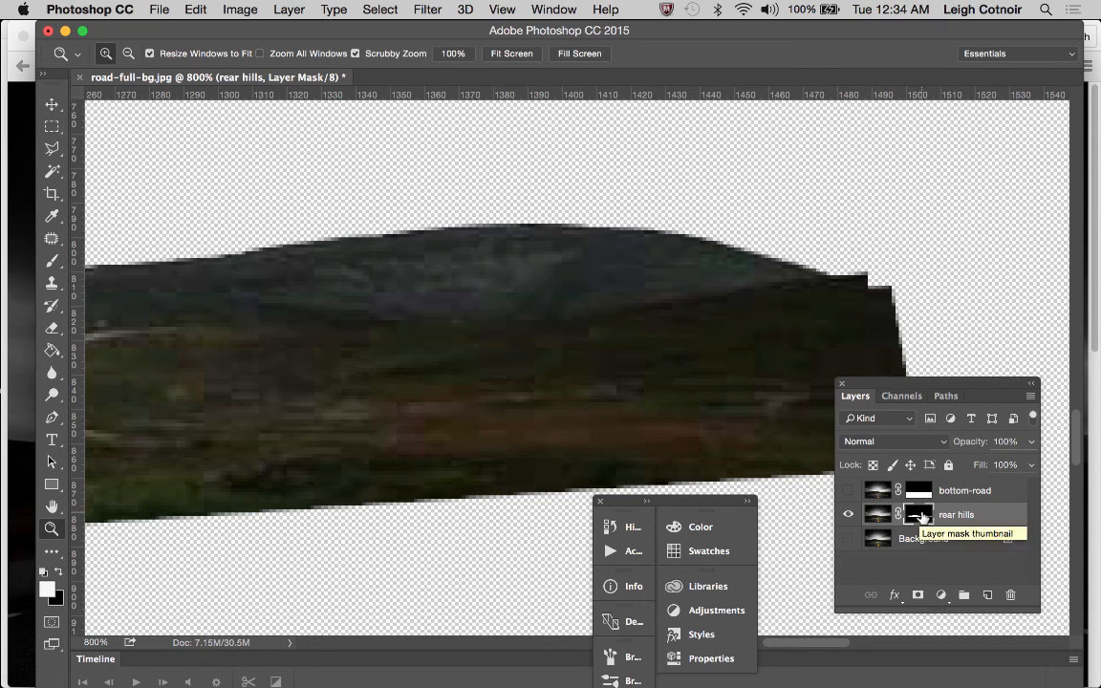
left_click(905, 397)
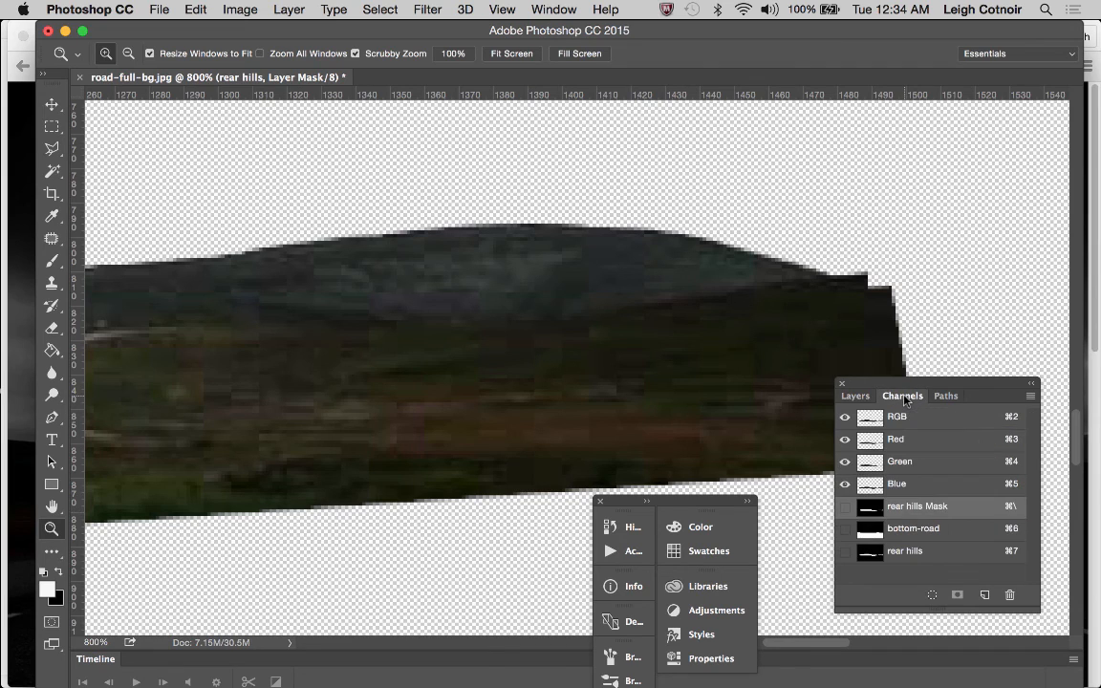
key("x")
left_click(845, 507)
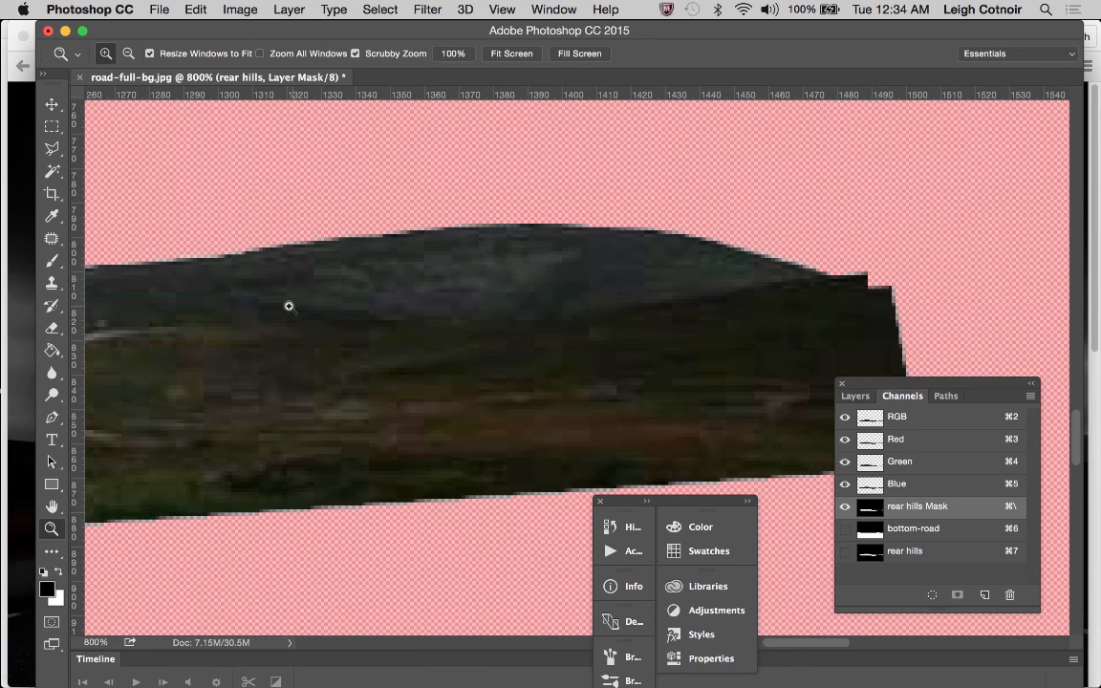
left_click(49, 265)
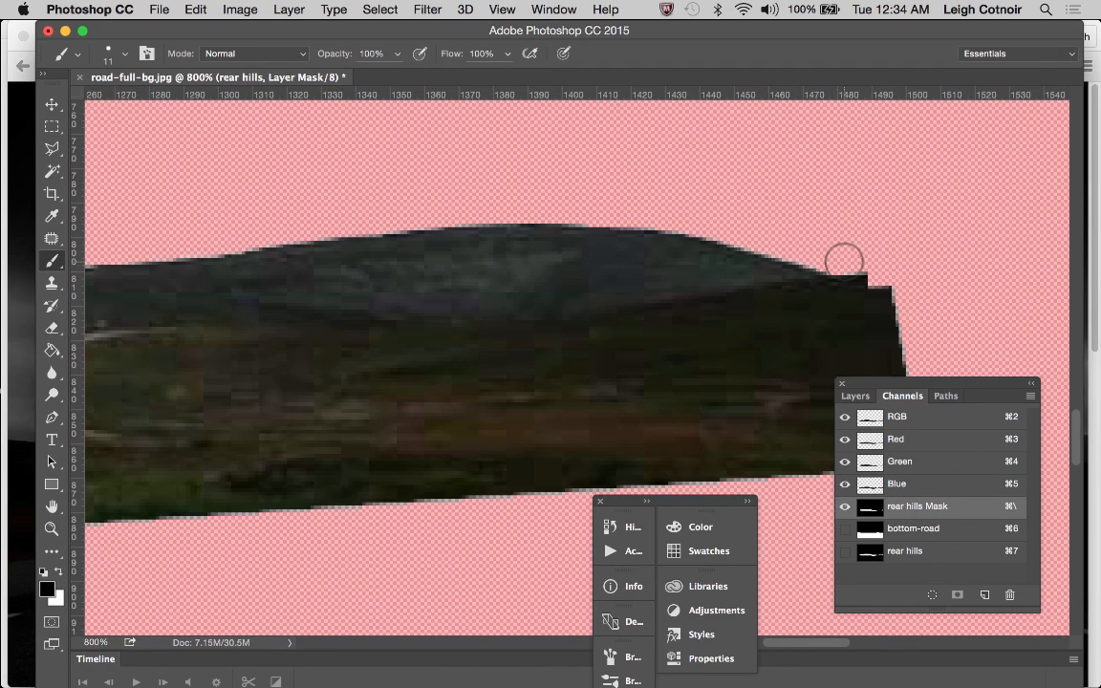
left_click_drag(843, 262, 878, 266)
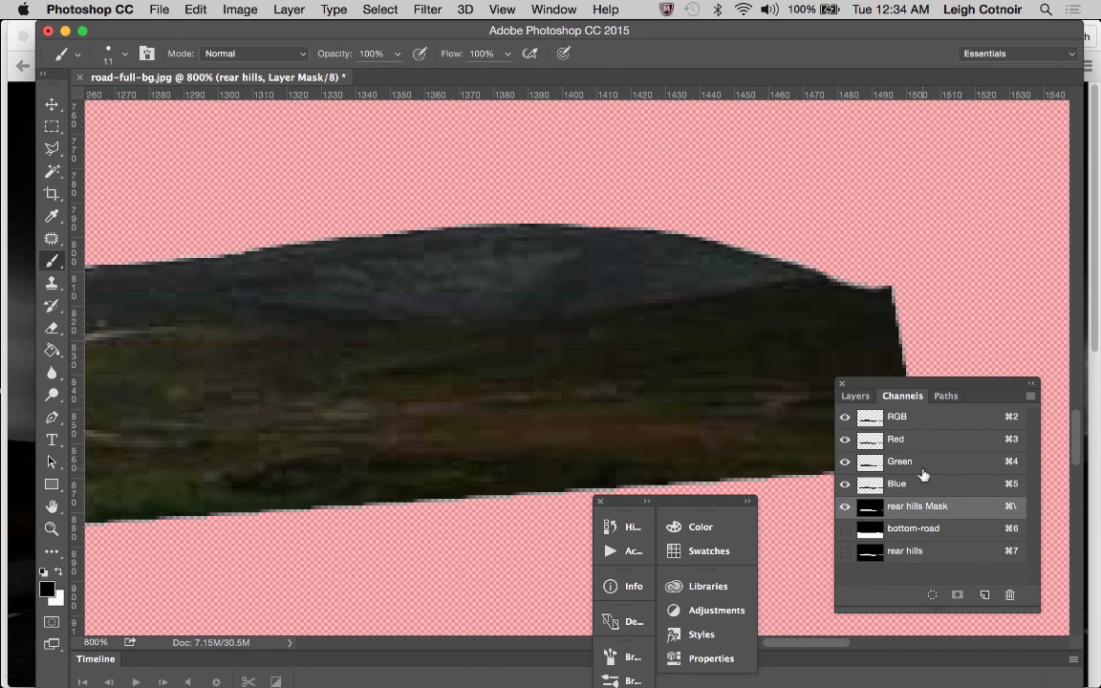
left_click(844, 507)
key("x")
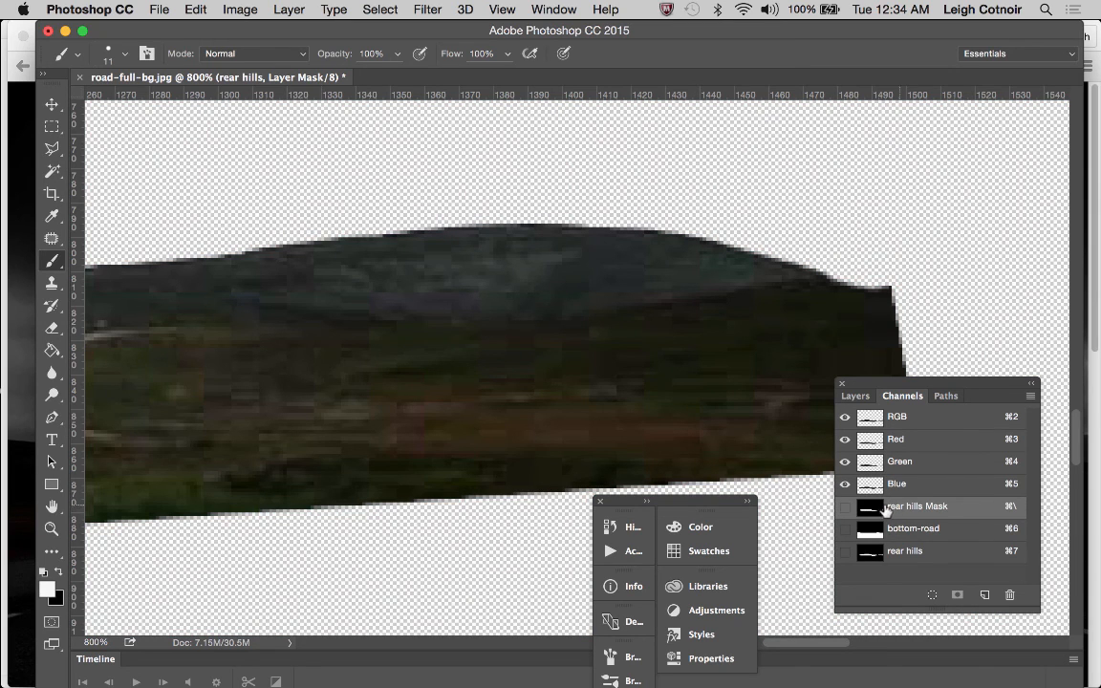
Check the small hill's masked right tip at 800% by toggling the visibility of the Background and bottom-road layers
left_click(855, 396)
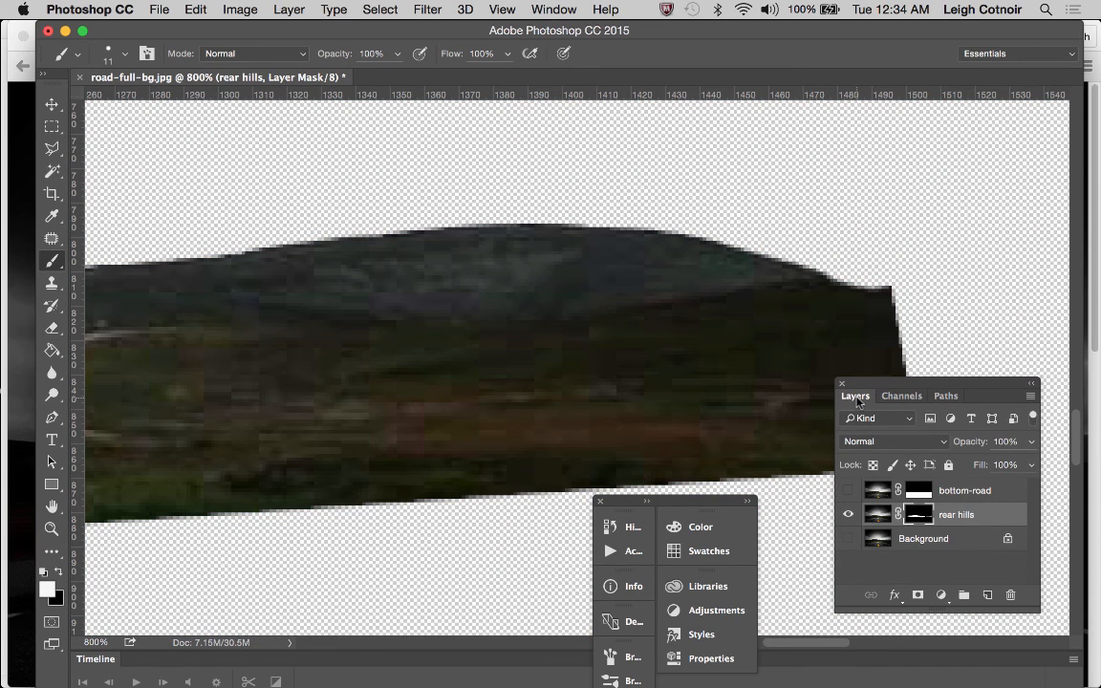
left_click(847, 538)
left_click(847, 538)
left_click(847, 539)
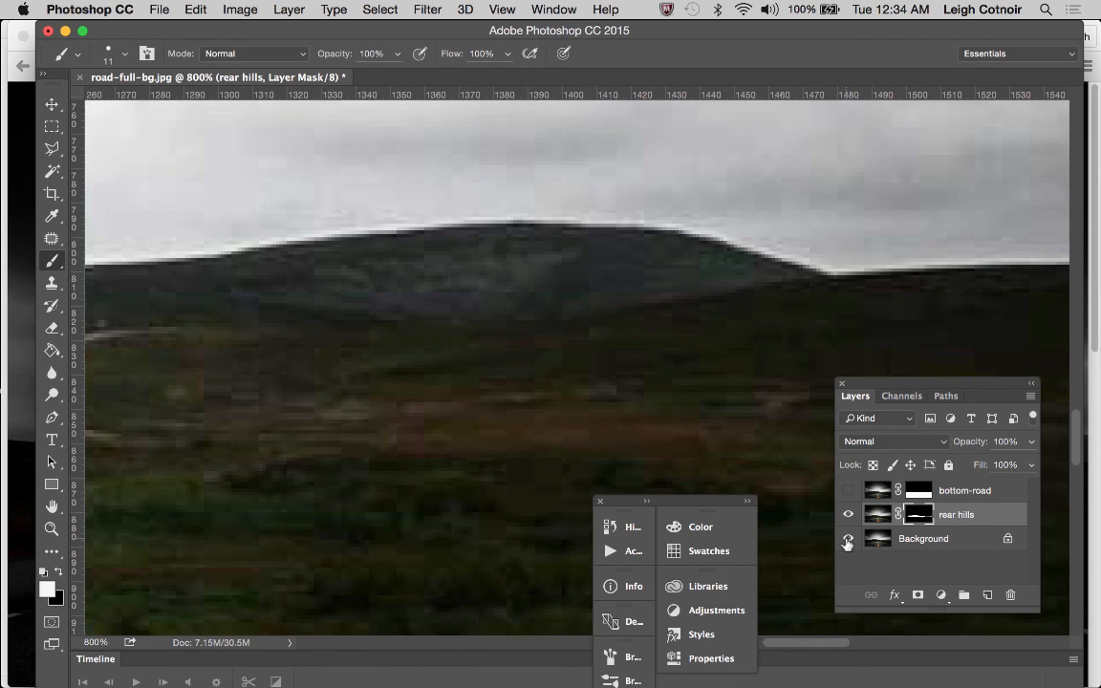
left_click(847, 541)
left_click(846, 541)
left_click(847, 541)
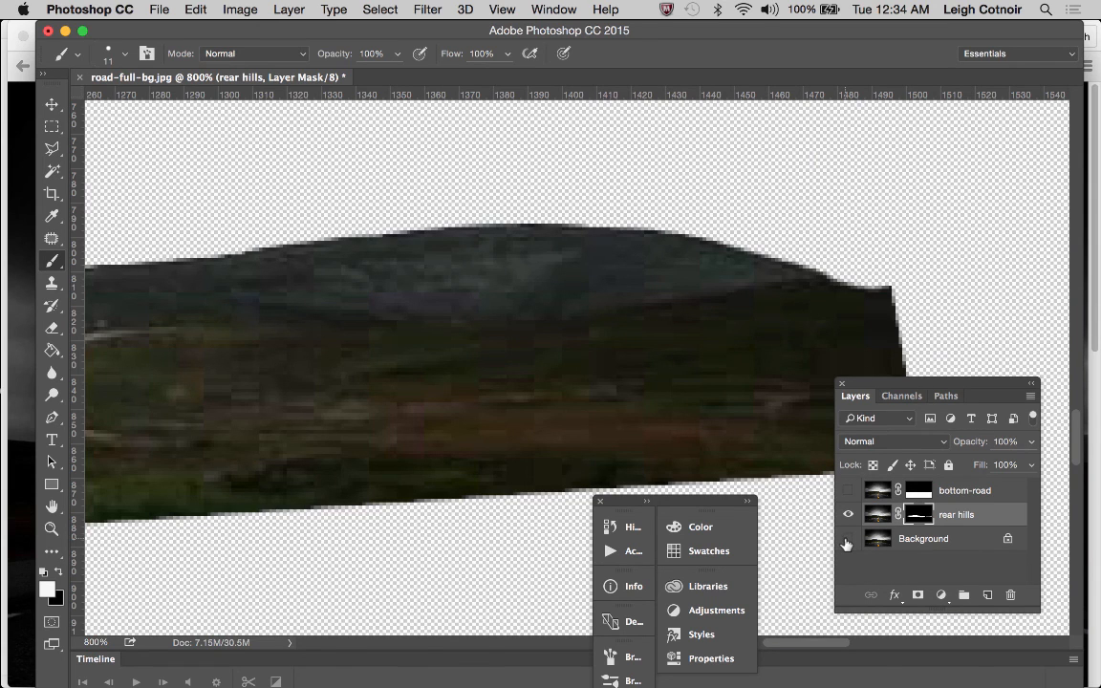
left_click(848, 491)
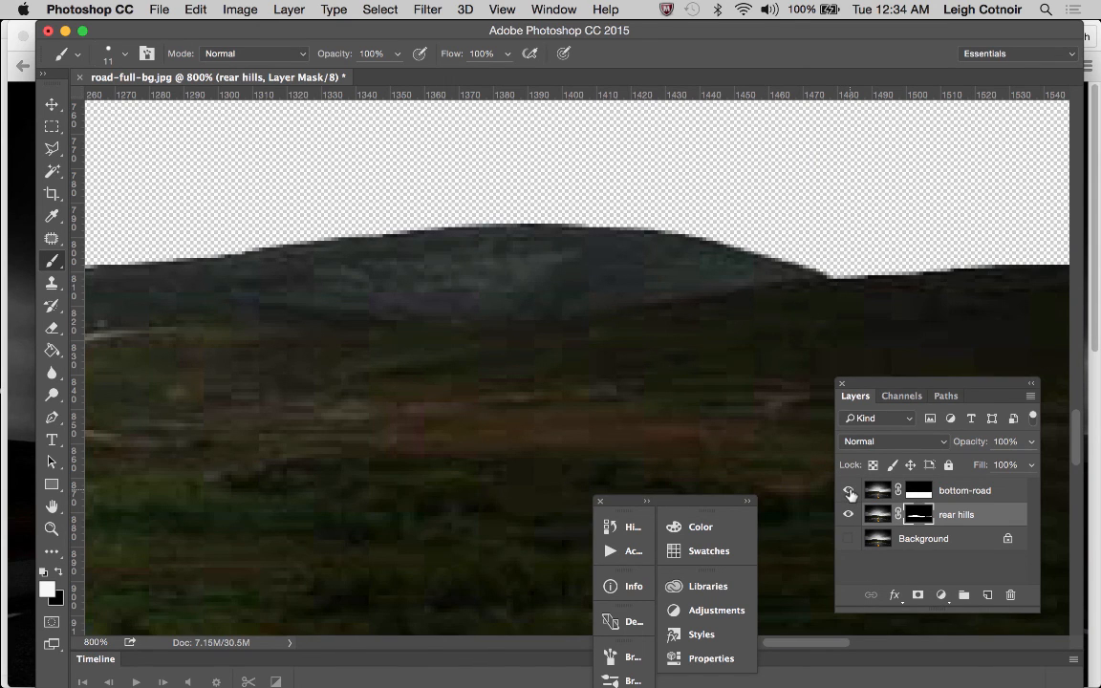
left_click(848, 491)
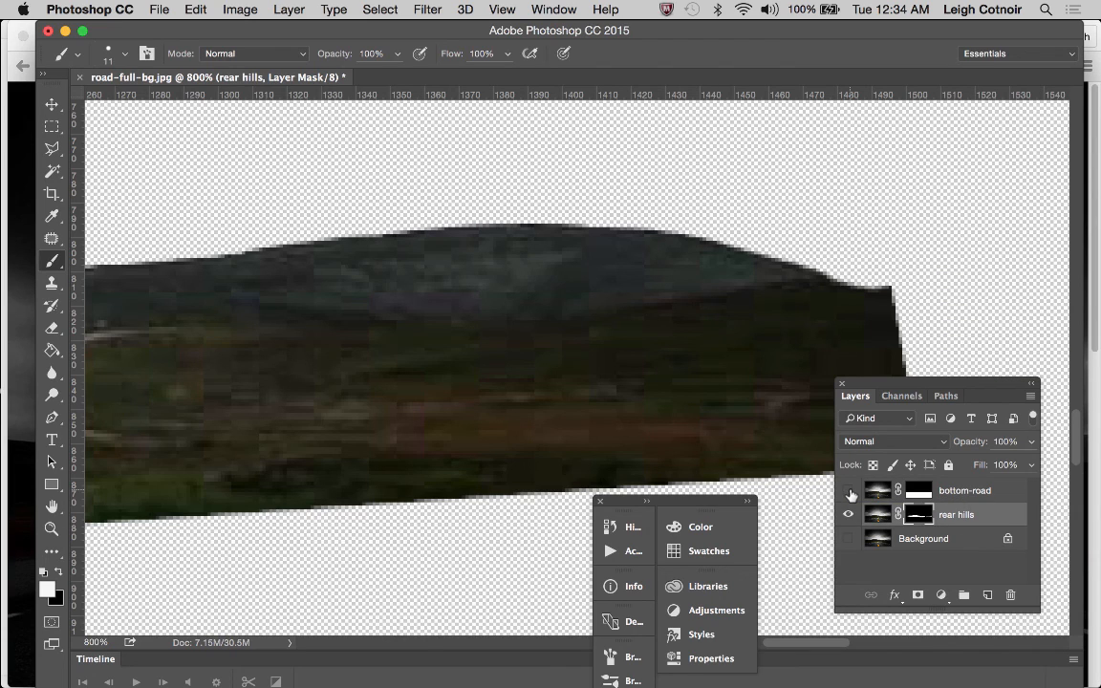
Make the bottom-road layer visible together with the rear hills layer, viewing the image at 100% zoom
key("z")
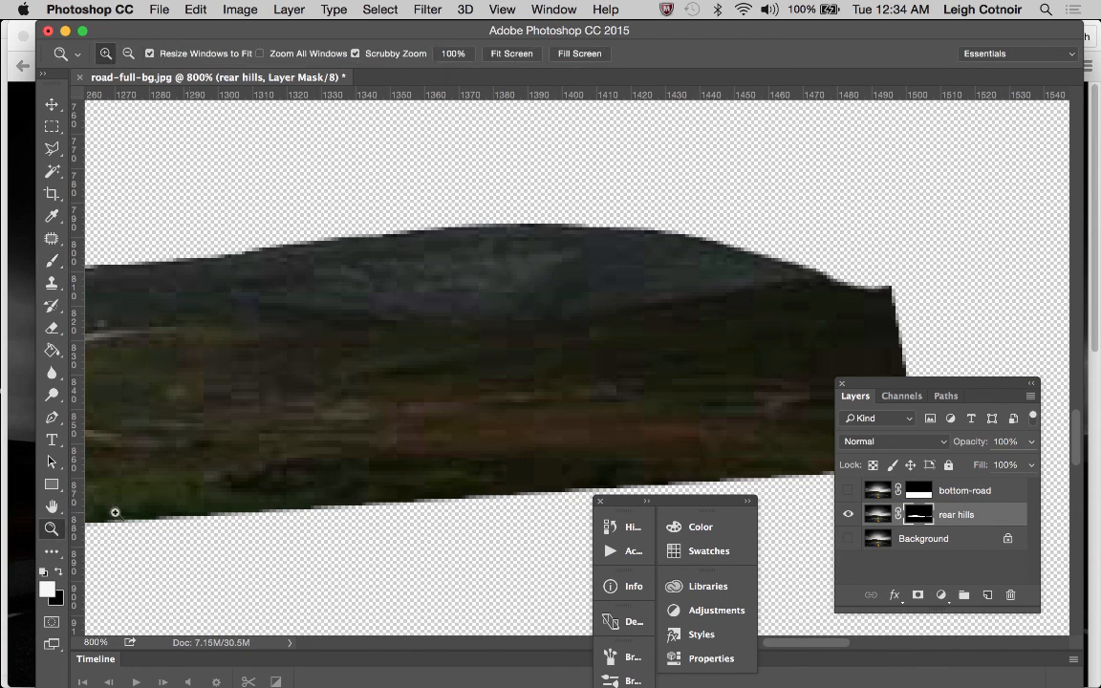
left_click(443, 462, "alt")
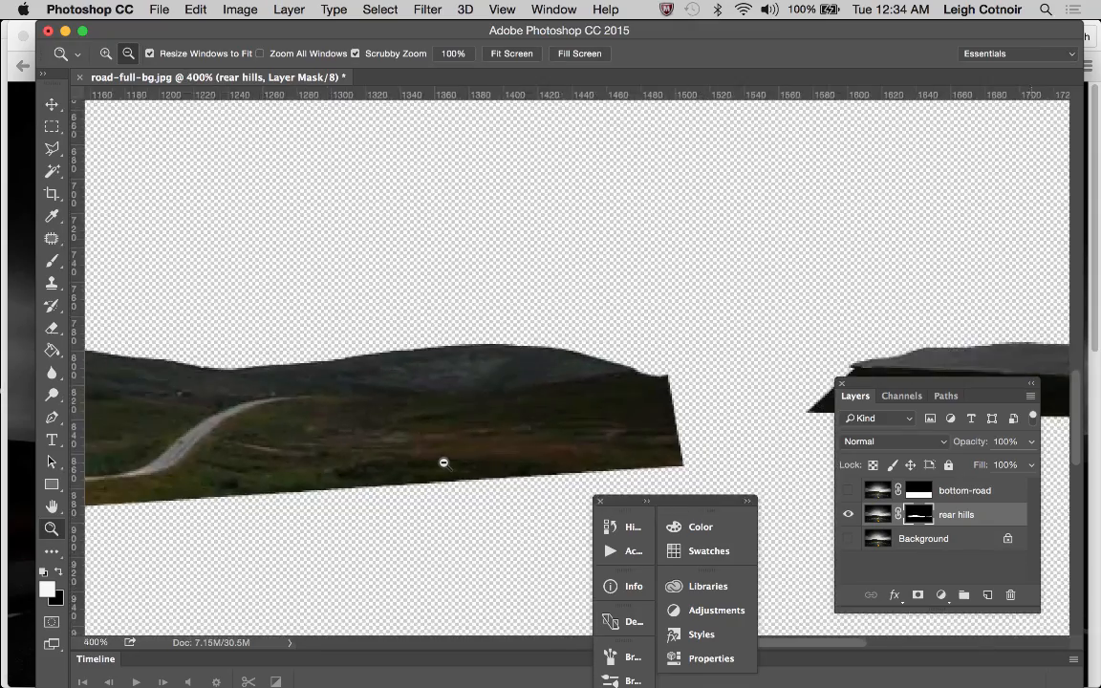
left_click(443, 462, "alt")
left_click(443, 462, "alt")
left_click(443, 462, "alt")
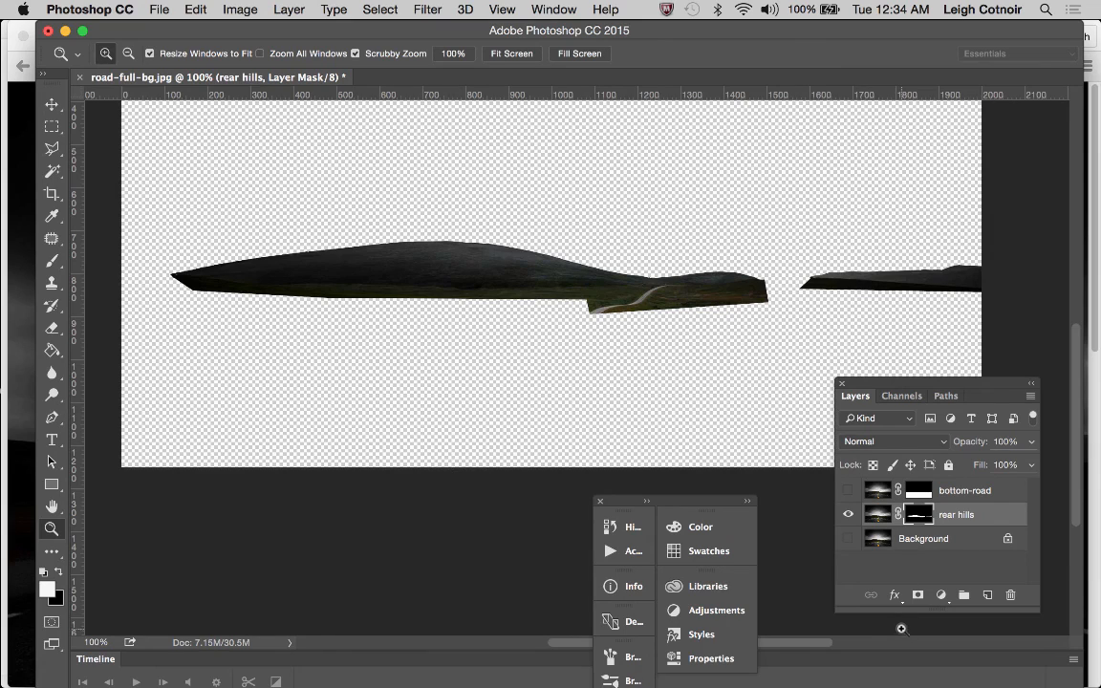
left_click(849, 490)
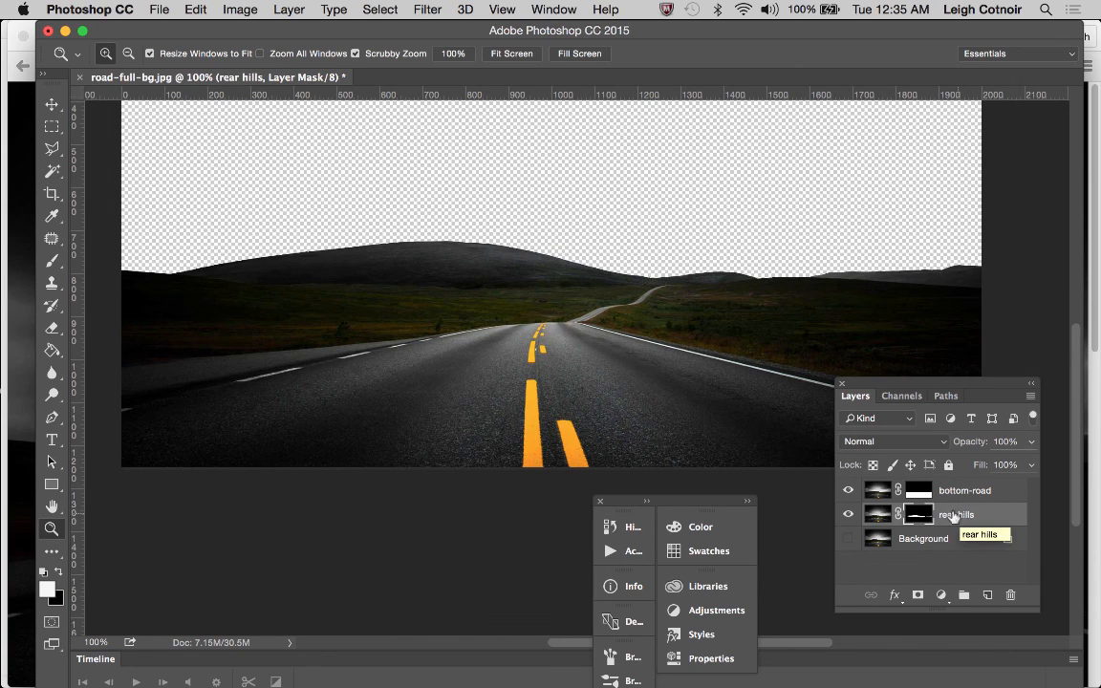
Compare the combined masked layers with the original photo by toggling the Background layer's visibility, leaving it hidden
left_click(846, 540)
left_click(847, 541)
left_click(846, 540)
left_click(847, 541)
left_click(847, 540)
left_click(847, 543)
scroll(754, 291, "up", 5)
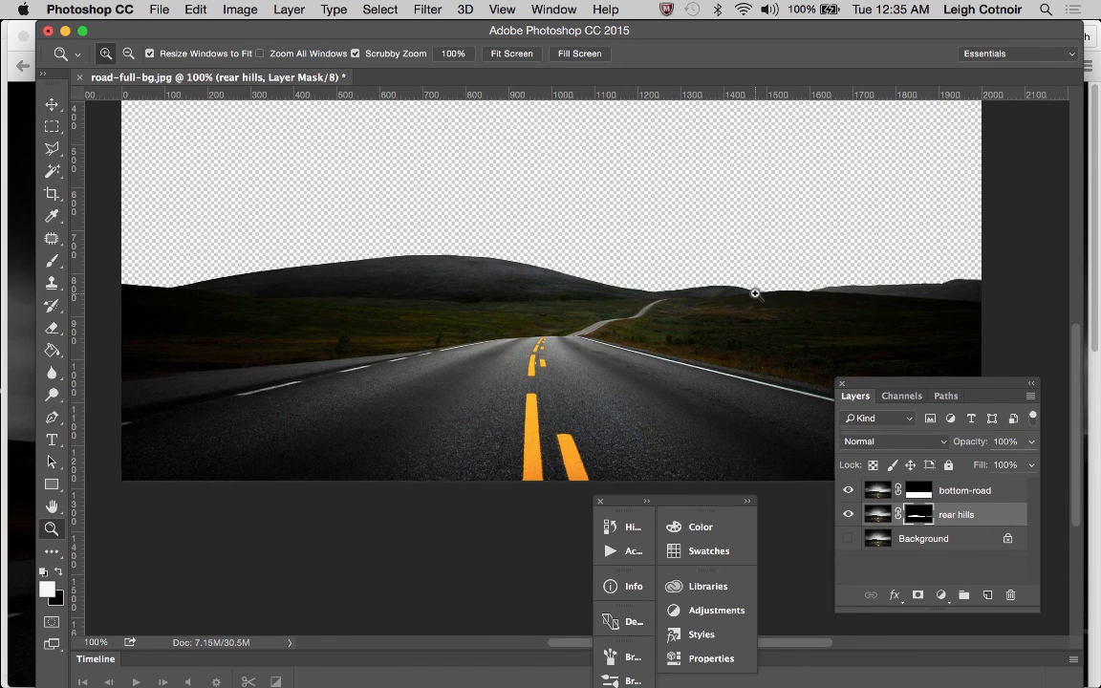